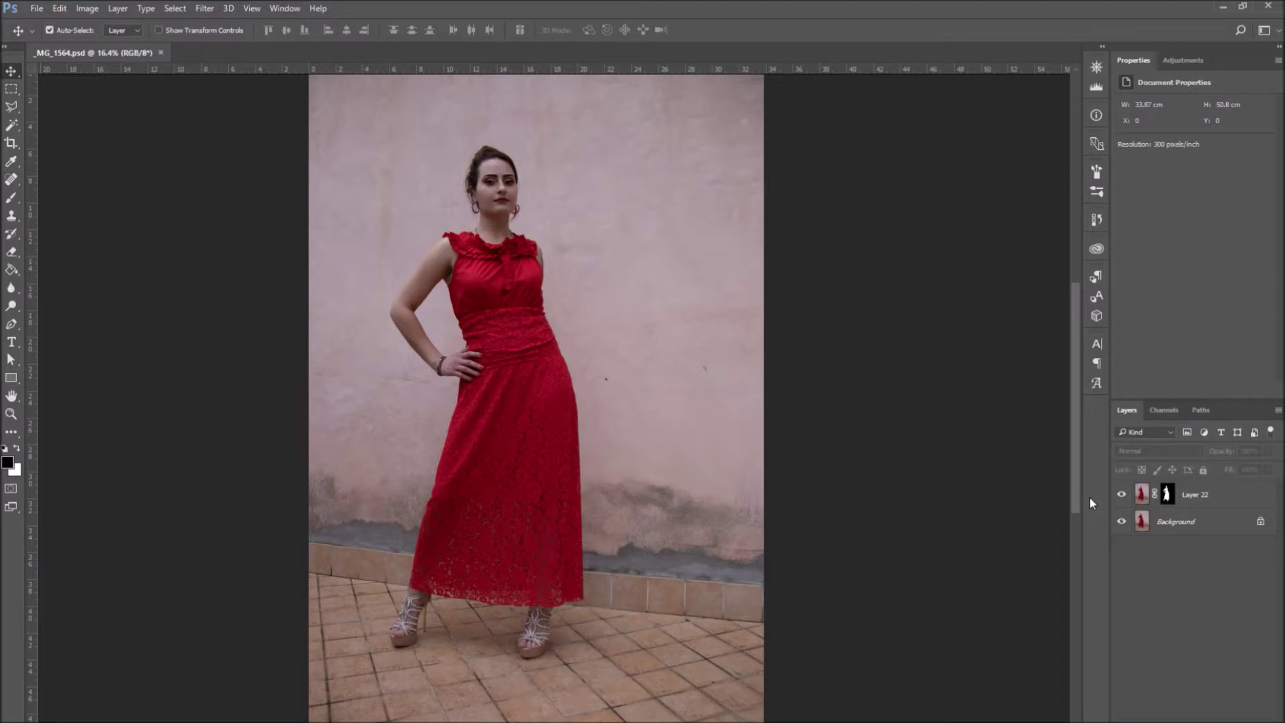
Step: Add a Levels adjustment layer directly above Layer 22
click(1212, 496)
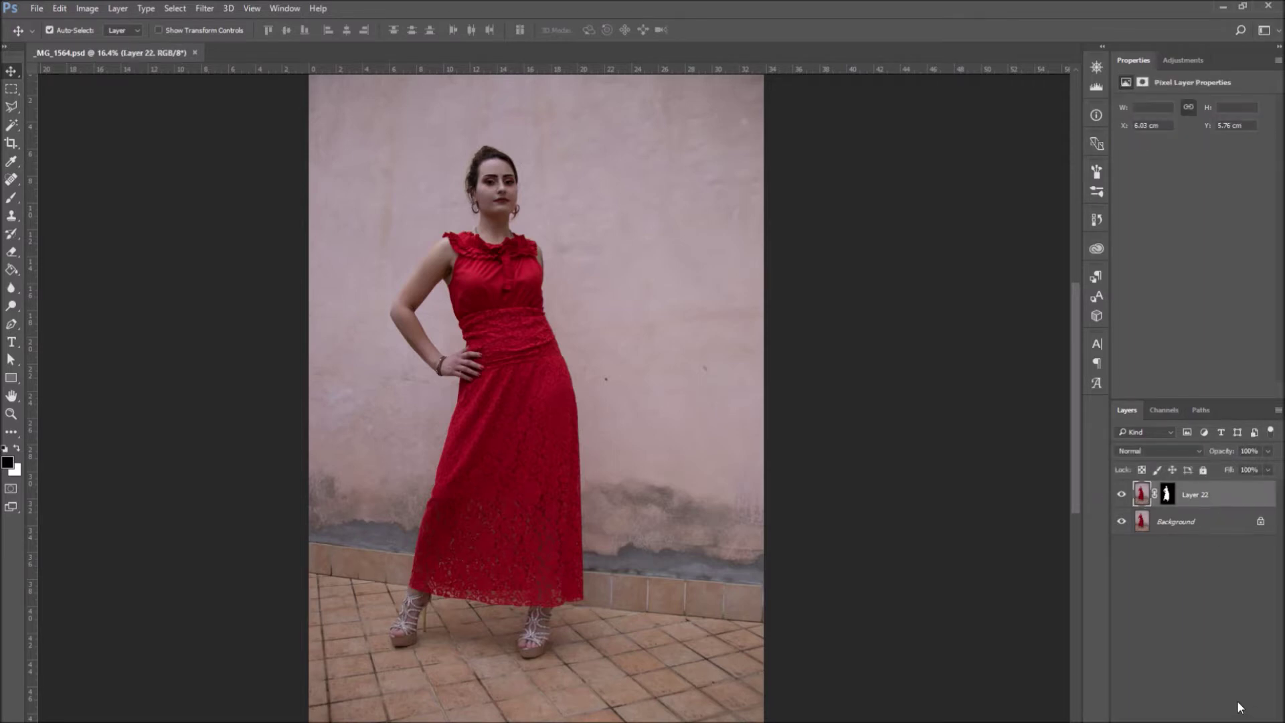
click(118, 8)
mouse_move(198, 191)
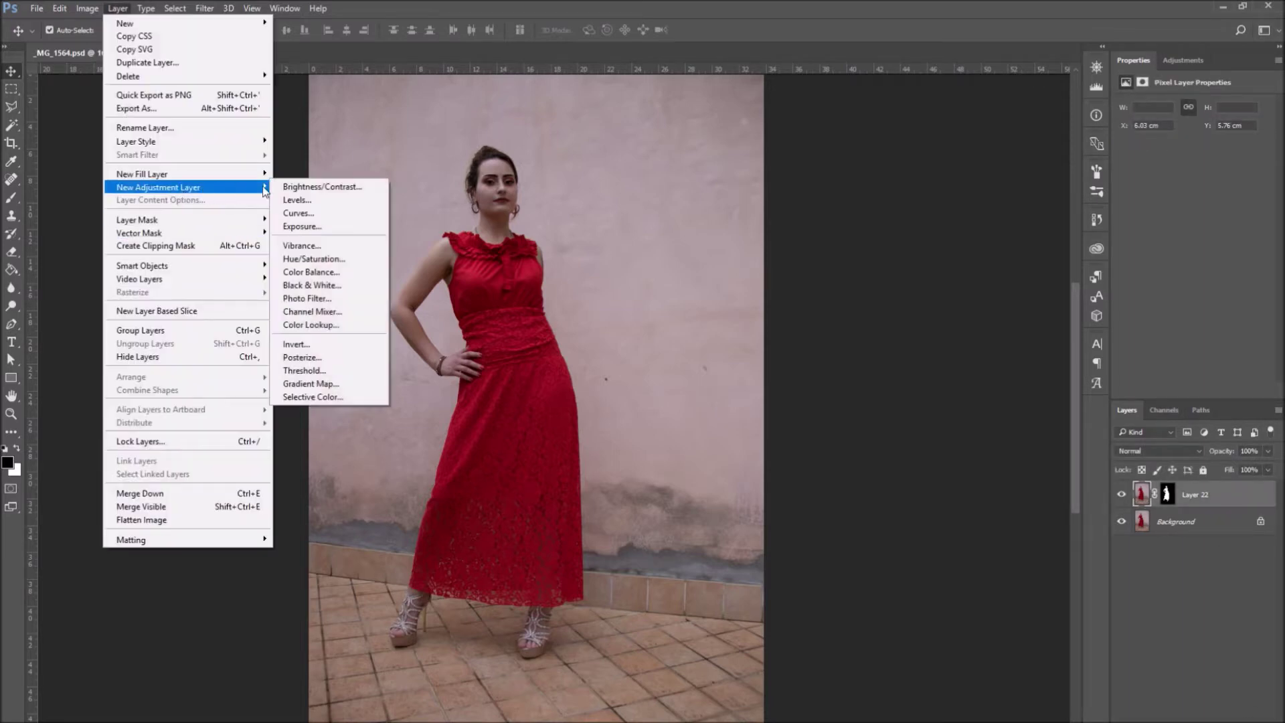
click(296, 200)
click(792, 238)
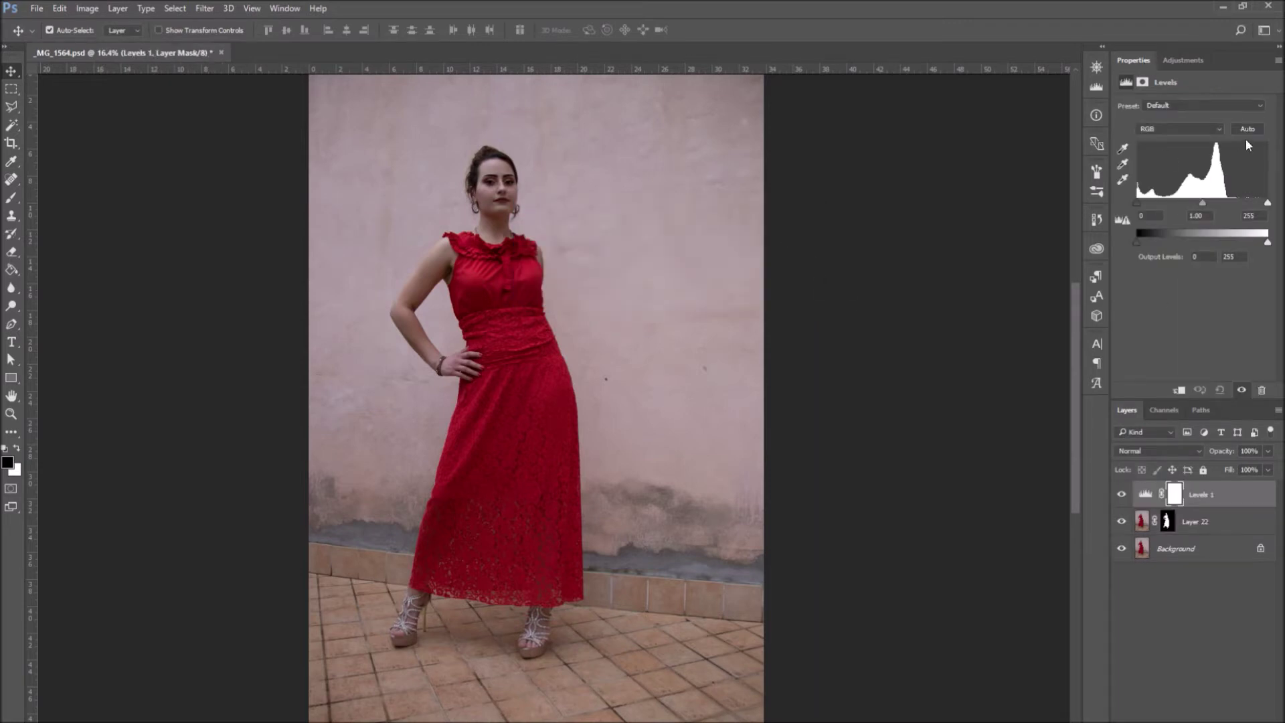
Step: Apply auto color correction to the Levels layer using Find Dark & Light Colors with Snap Neutral Midtones enabled
click(1278, 61)
click(1210, 133)
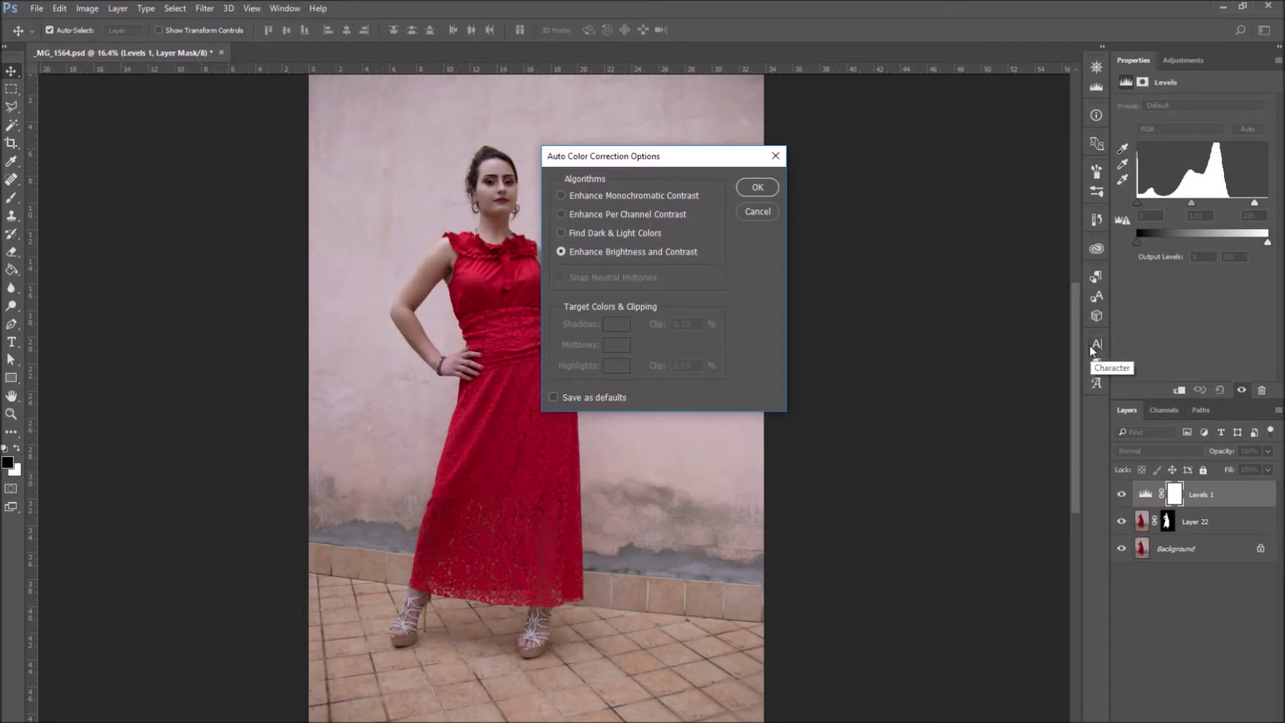
click(667, 235)
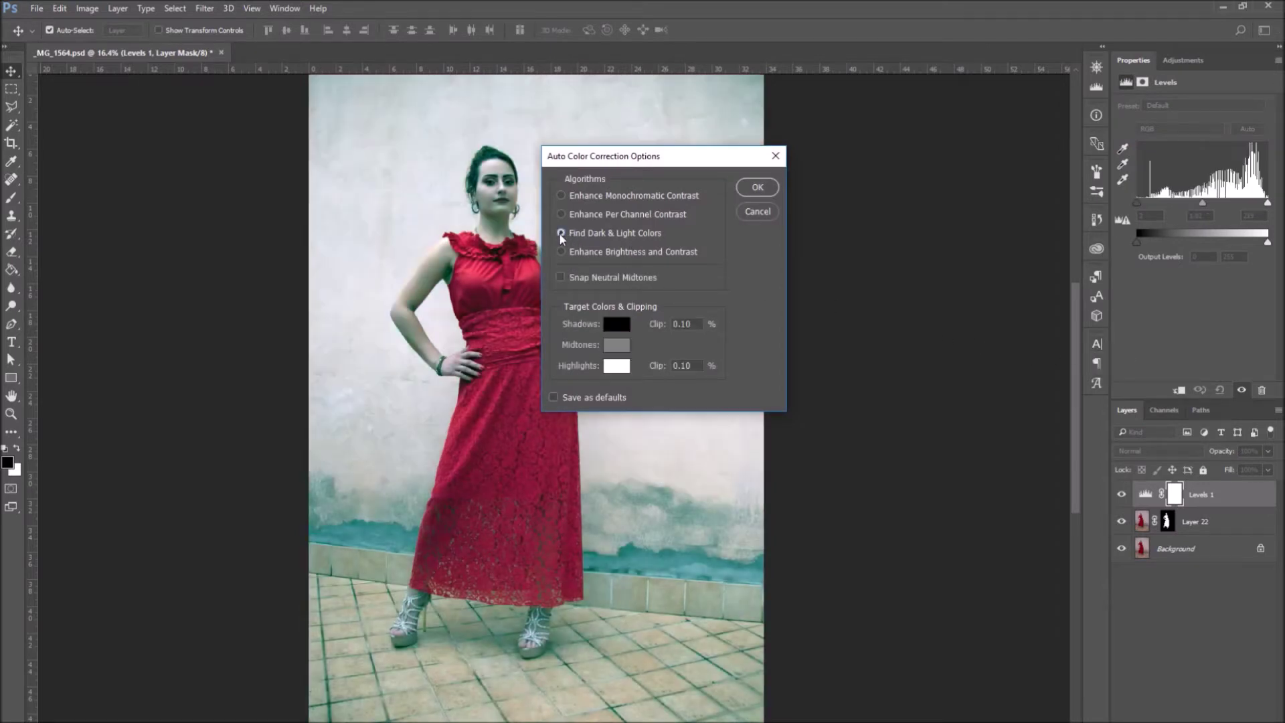
click(561, 279)
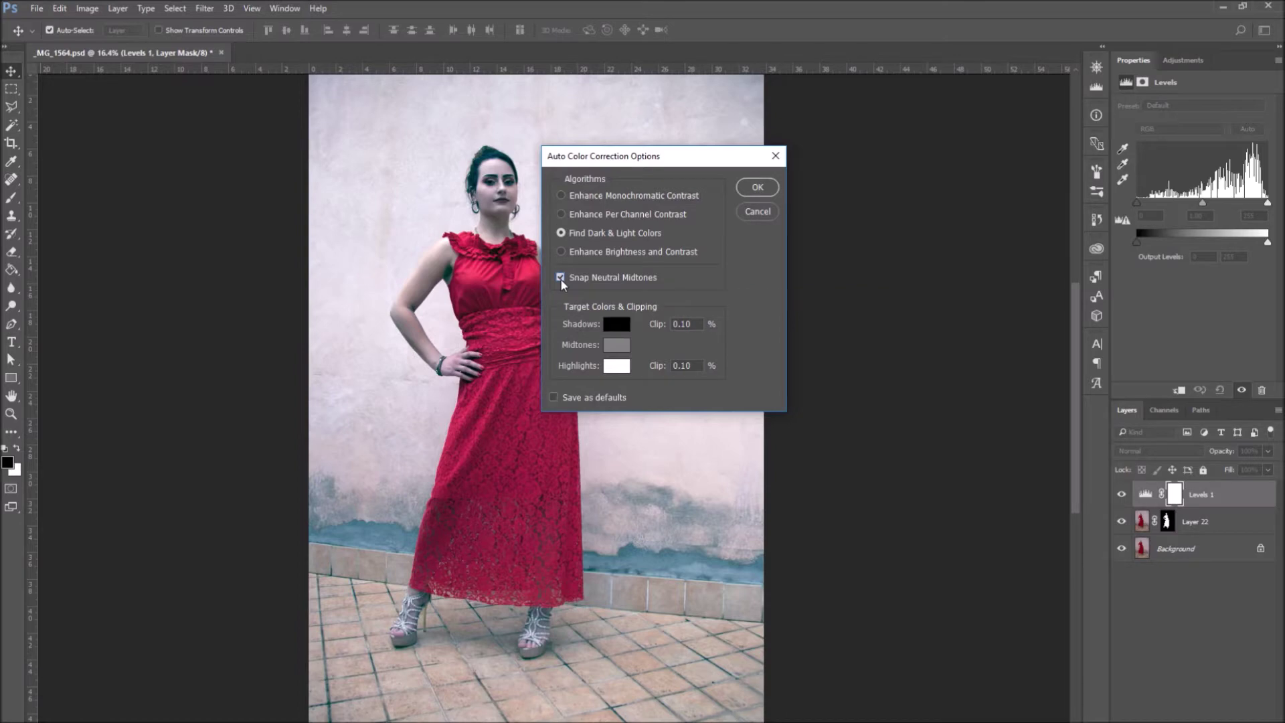
click(757, 187)
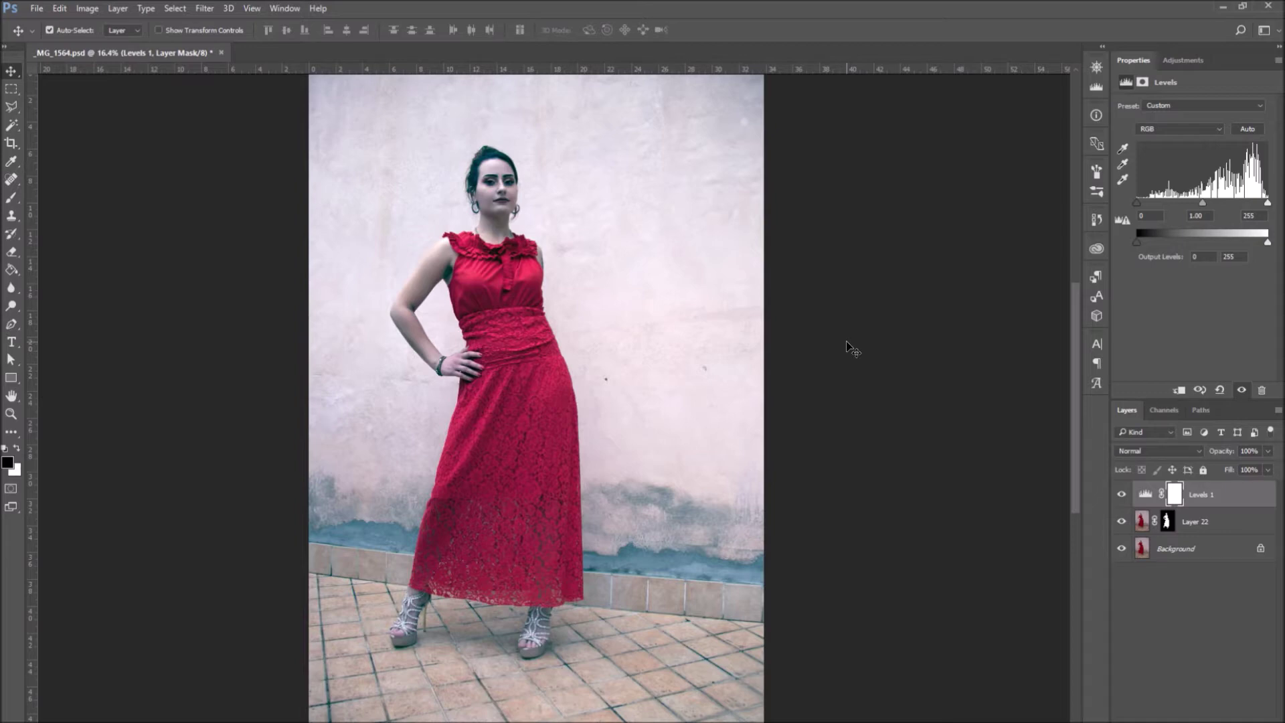
Step: Add a Black & White adjustment layer with default settings above the Levels layer
click(118, 8)
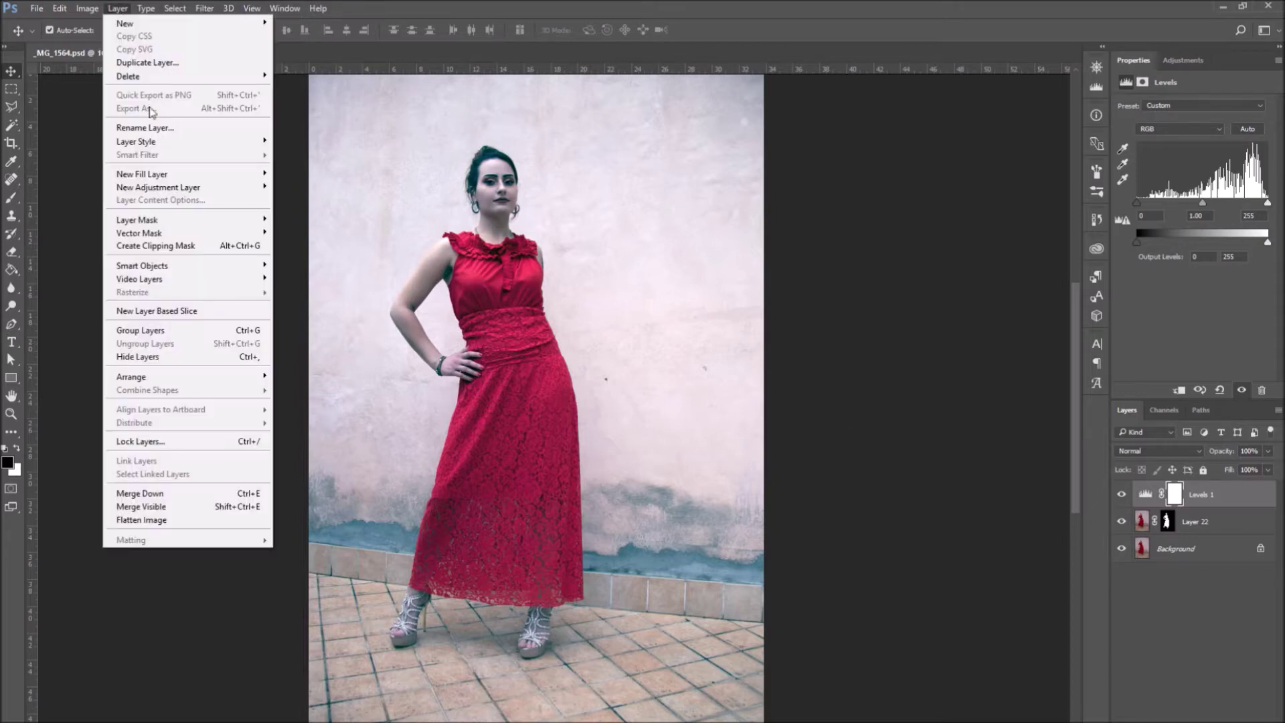
mouse_move(182, 188)
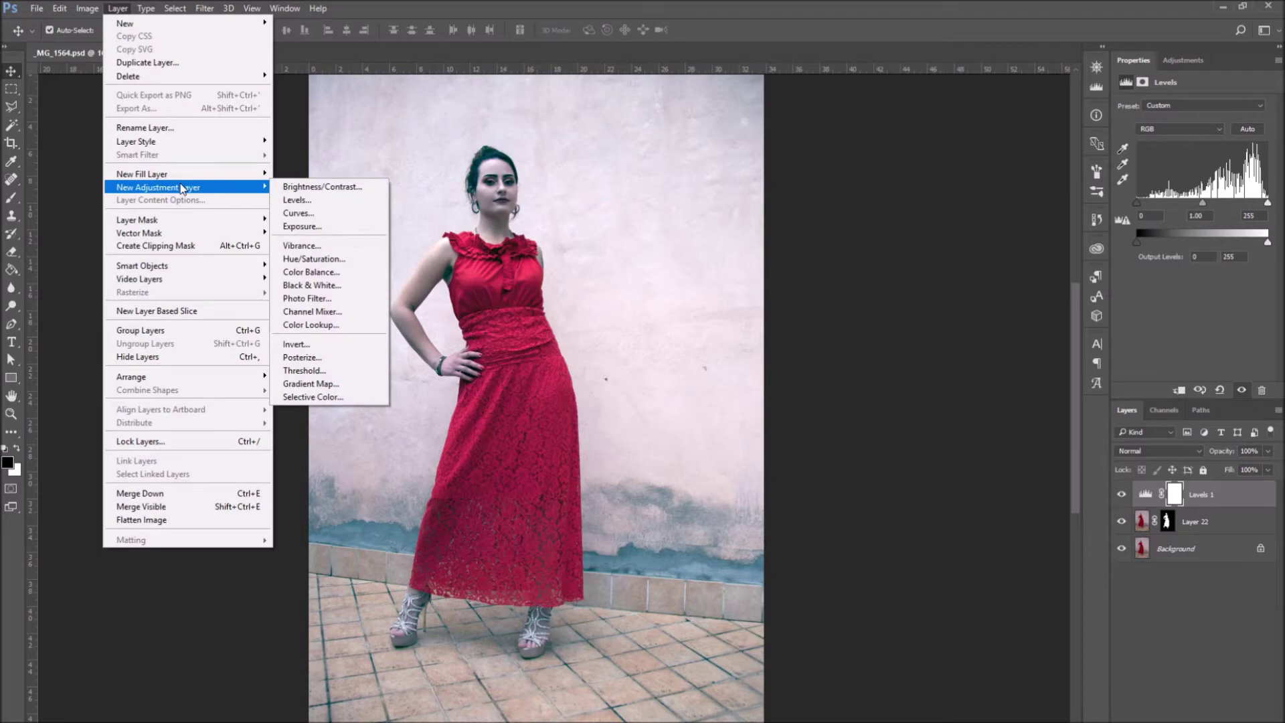
click(349, 292)
click(782, 236)
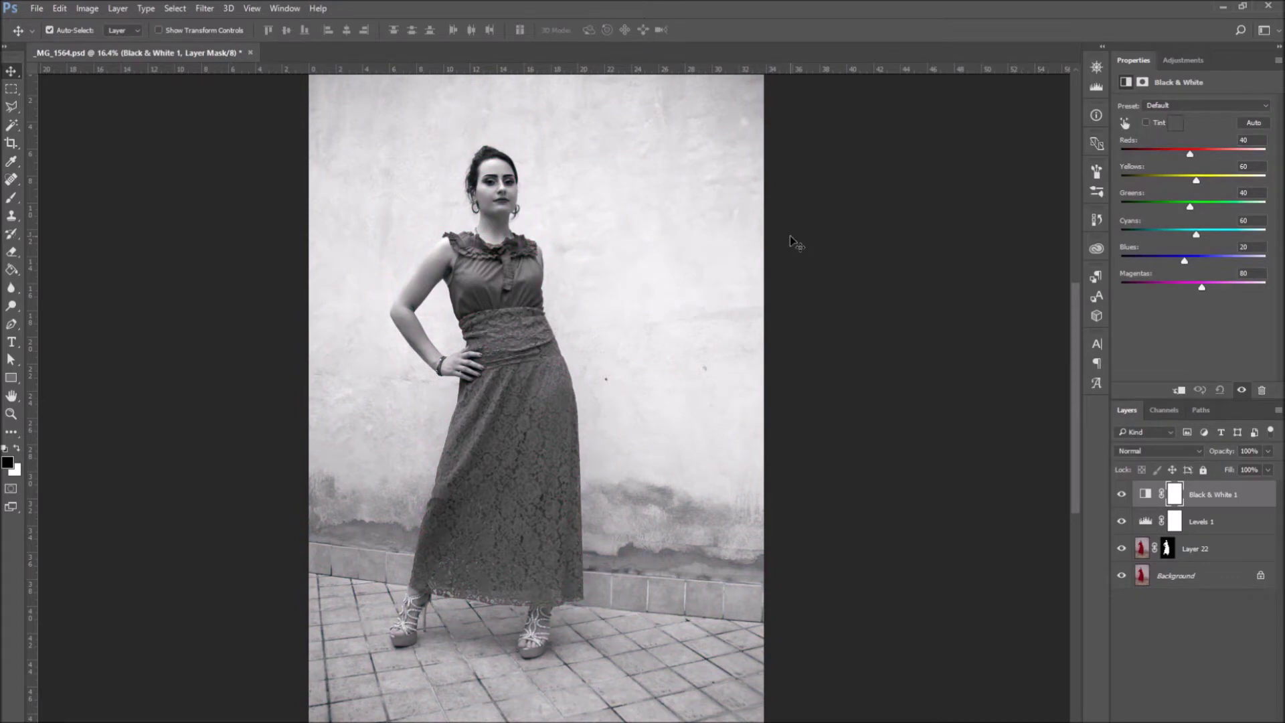
Step: Add a Curves adjustment layer above Levels 1 with the Darker (RGB) preset and invert its mask to black
click(1204, 526)
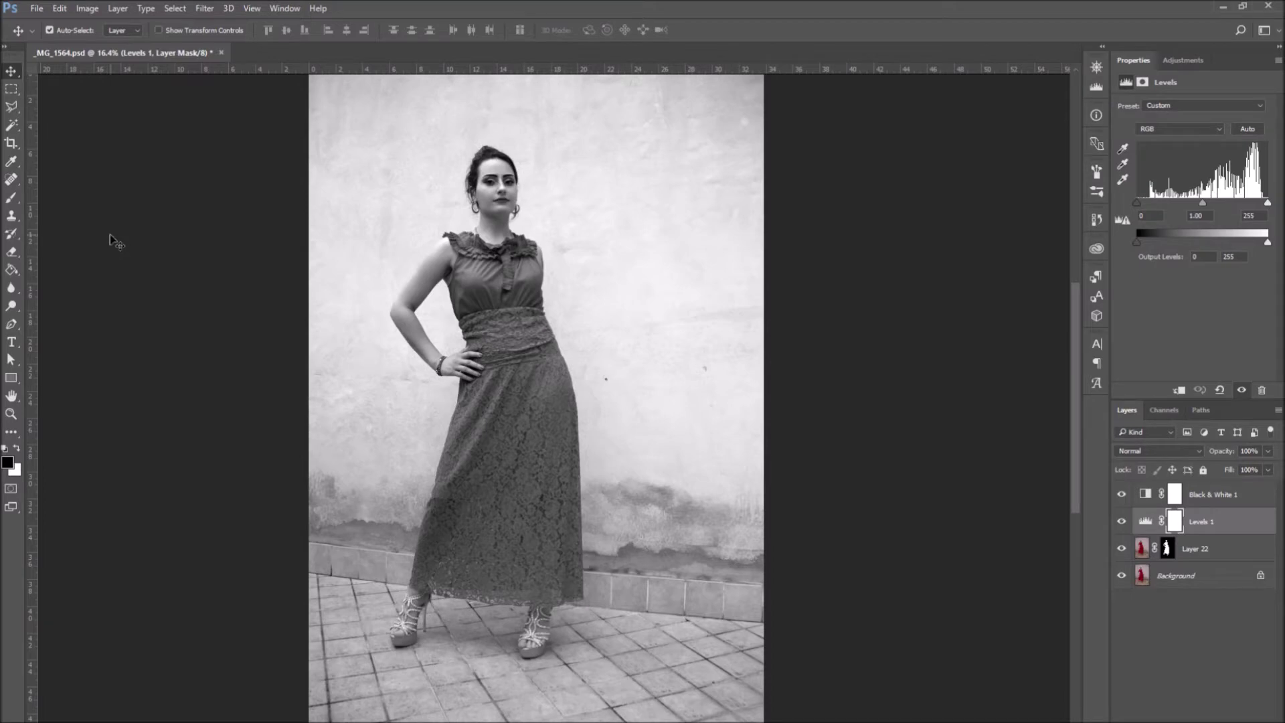
click(118, 8)
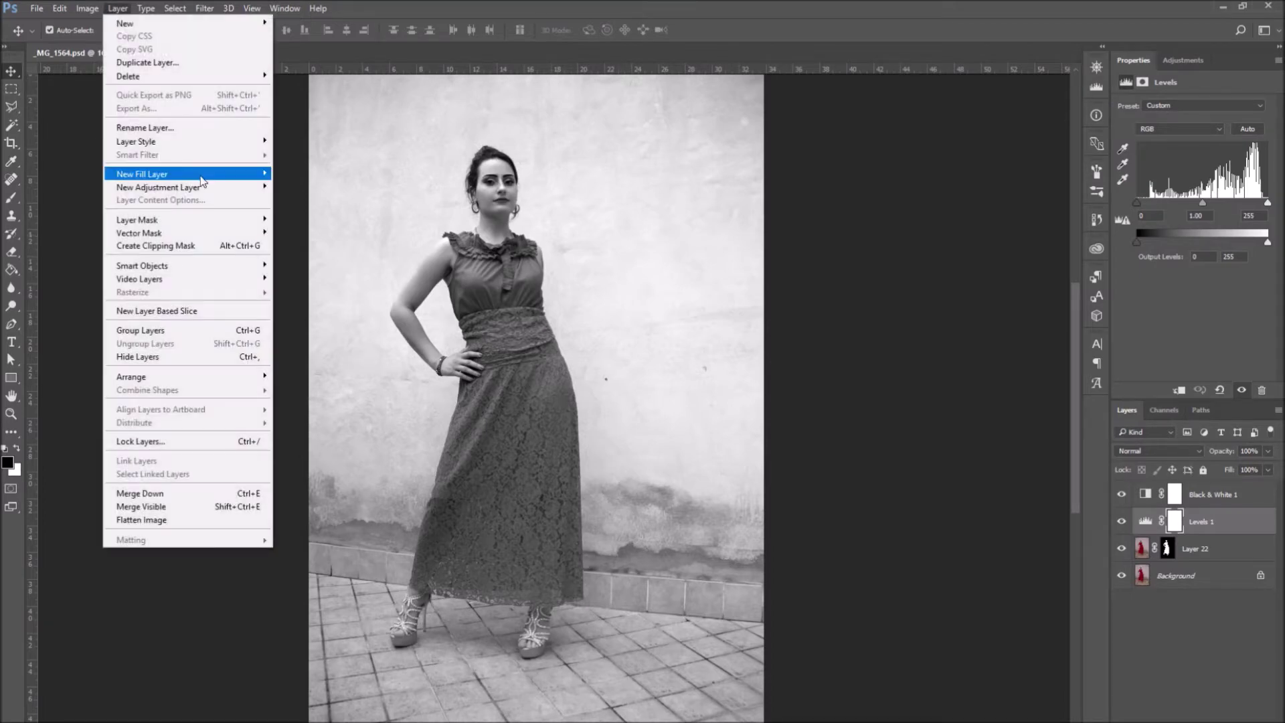
mouse_move(255, 188)
click(315, 213)
click(793, 238)
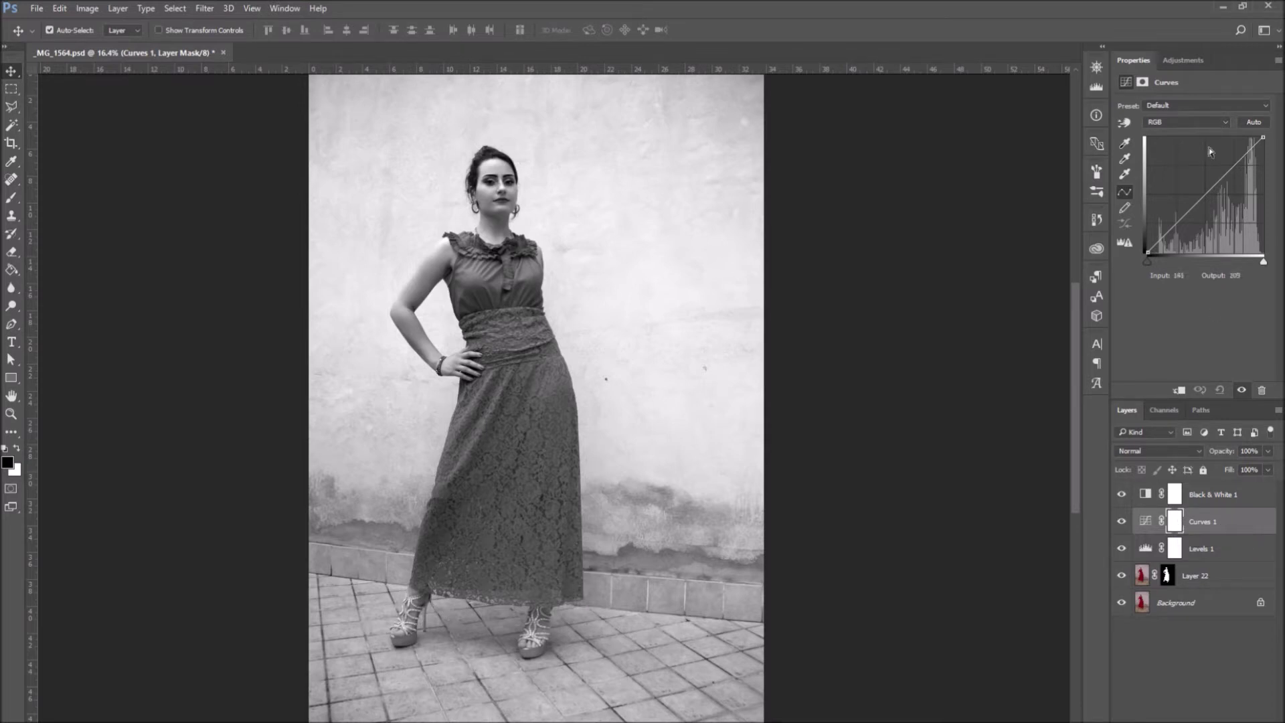
click(1206, 105)
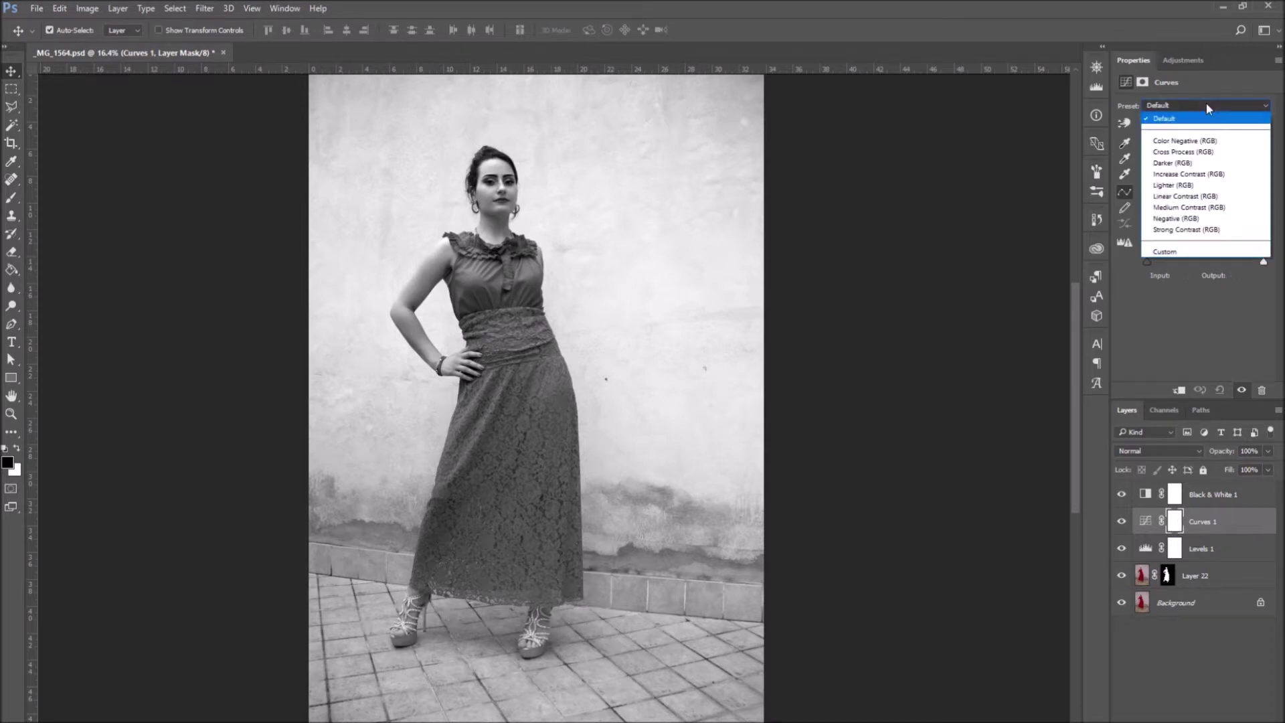
click(1206, 163)
click(1176, 520)
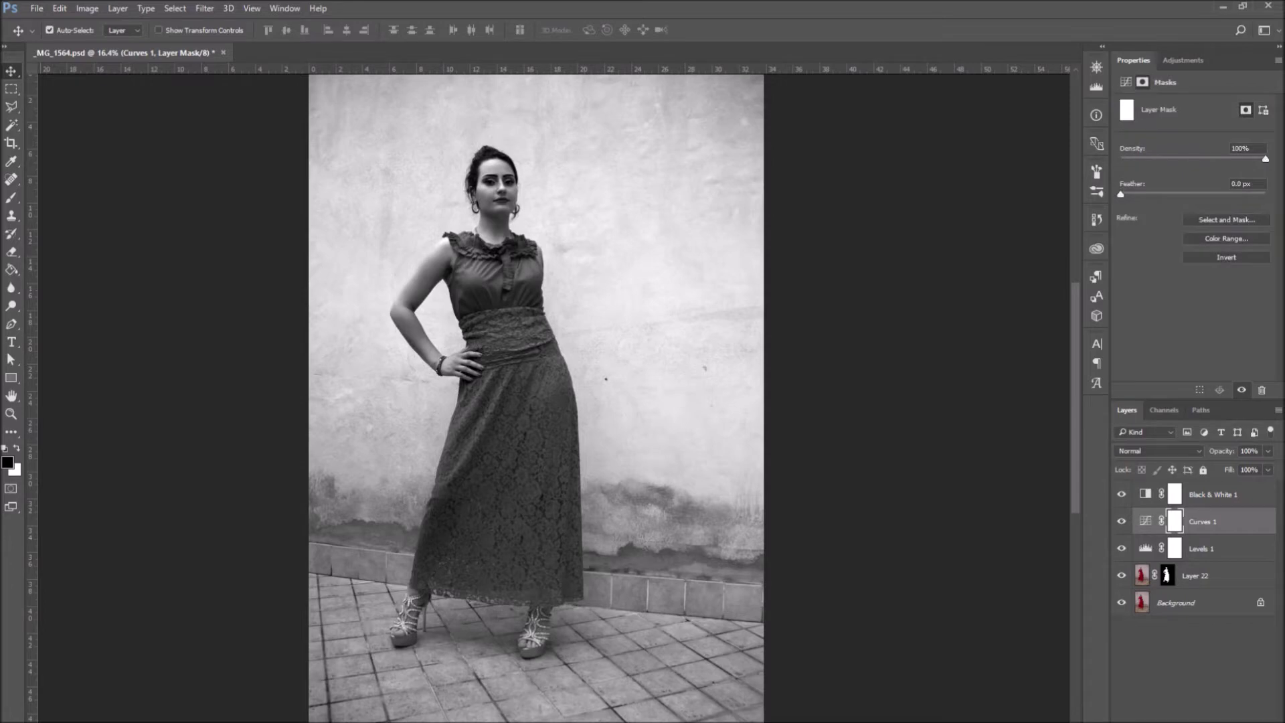
key(ctrl+i)
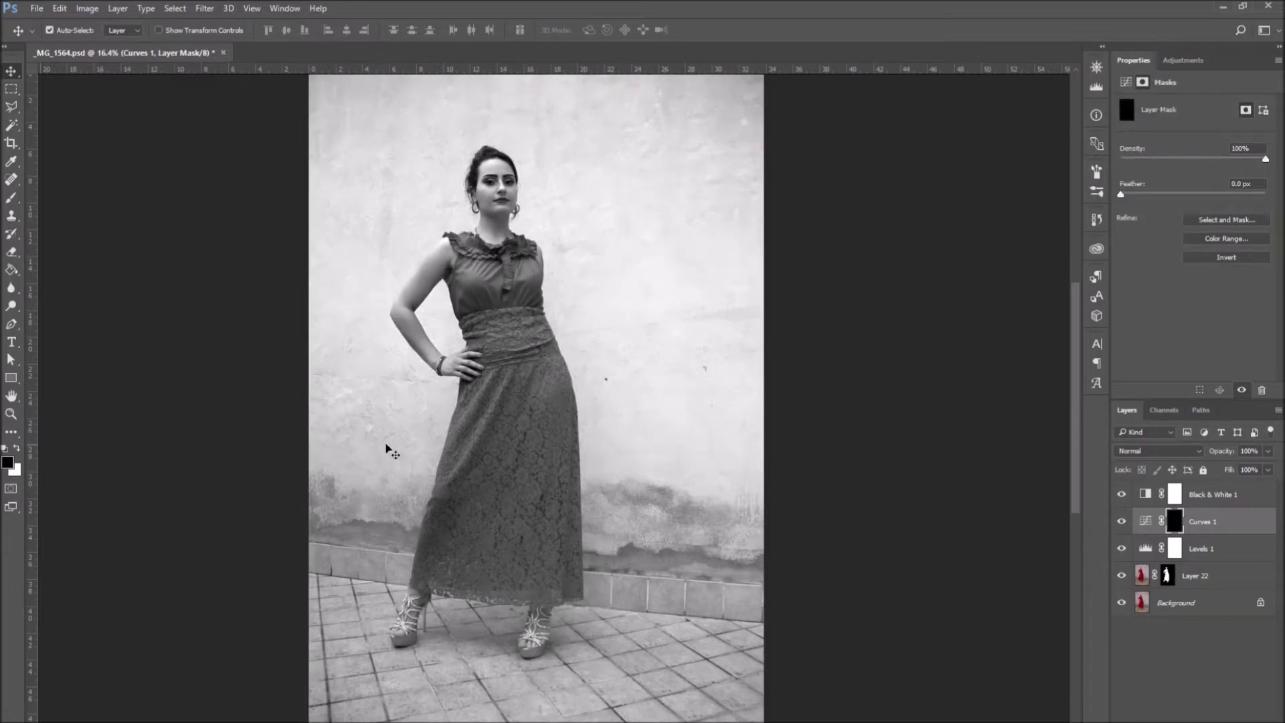
Step: Set up a soft white brush of about 152 px with 0% hardness for painting on the Curves mask
click(17, 448)
click(11, 197)
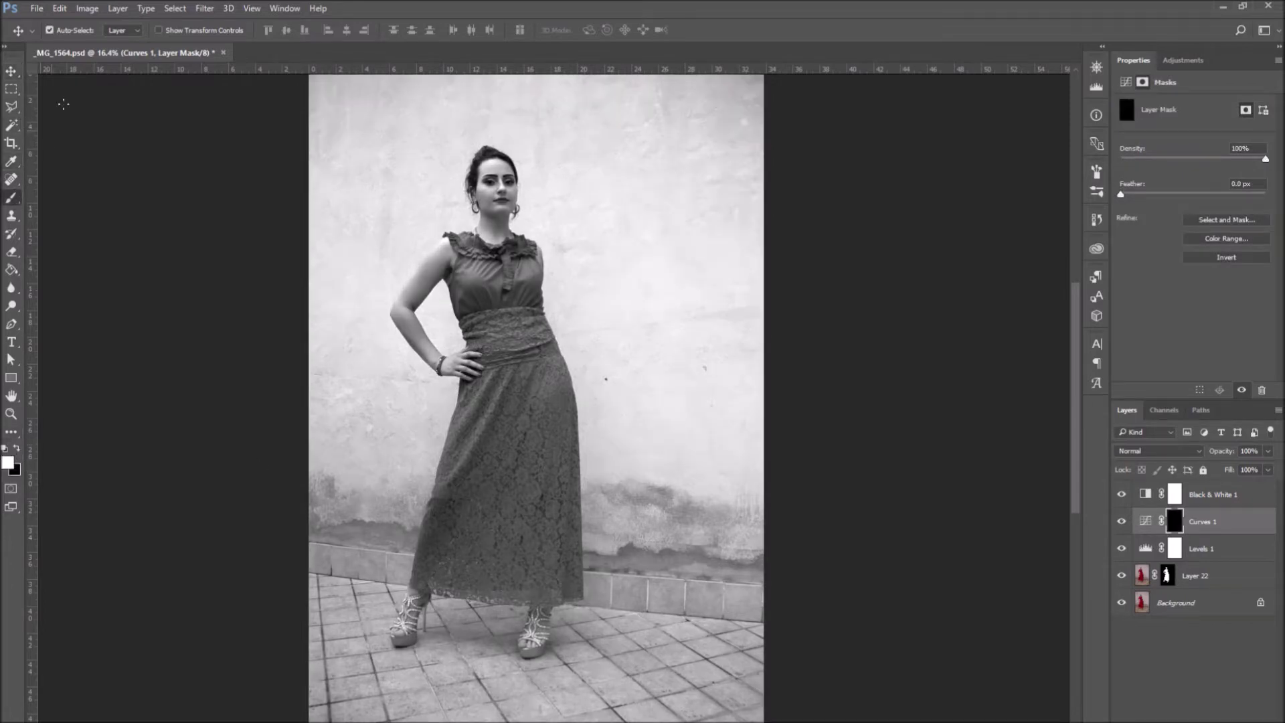
click(69, 30)
drag(81, 75, 119, 78)
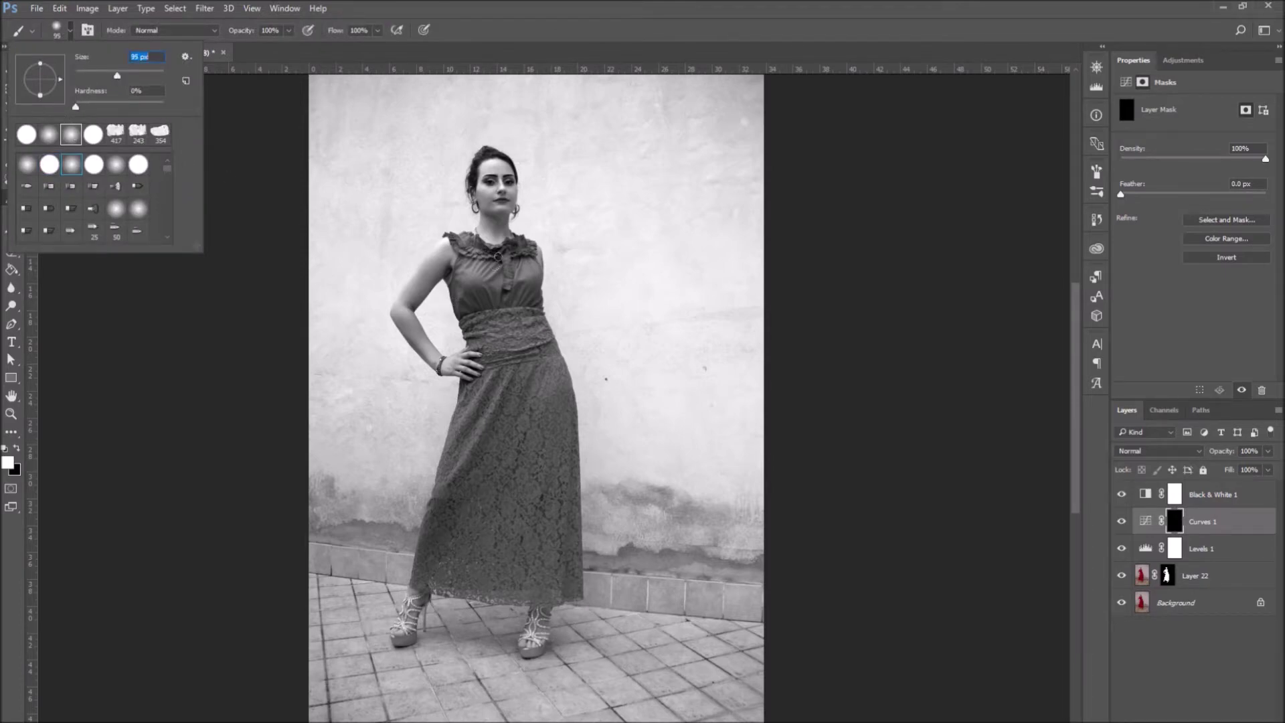
drag(117, 76, 136, 79)
mouse_move(465, 383)
mouse_down()
mouse_move(416, 563)
mouse_move(415, 587)
mouse_move(455, 604)
mouse_up()
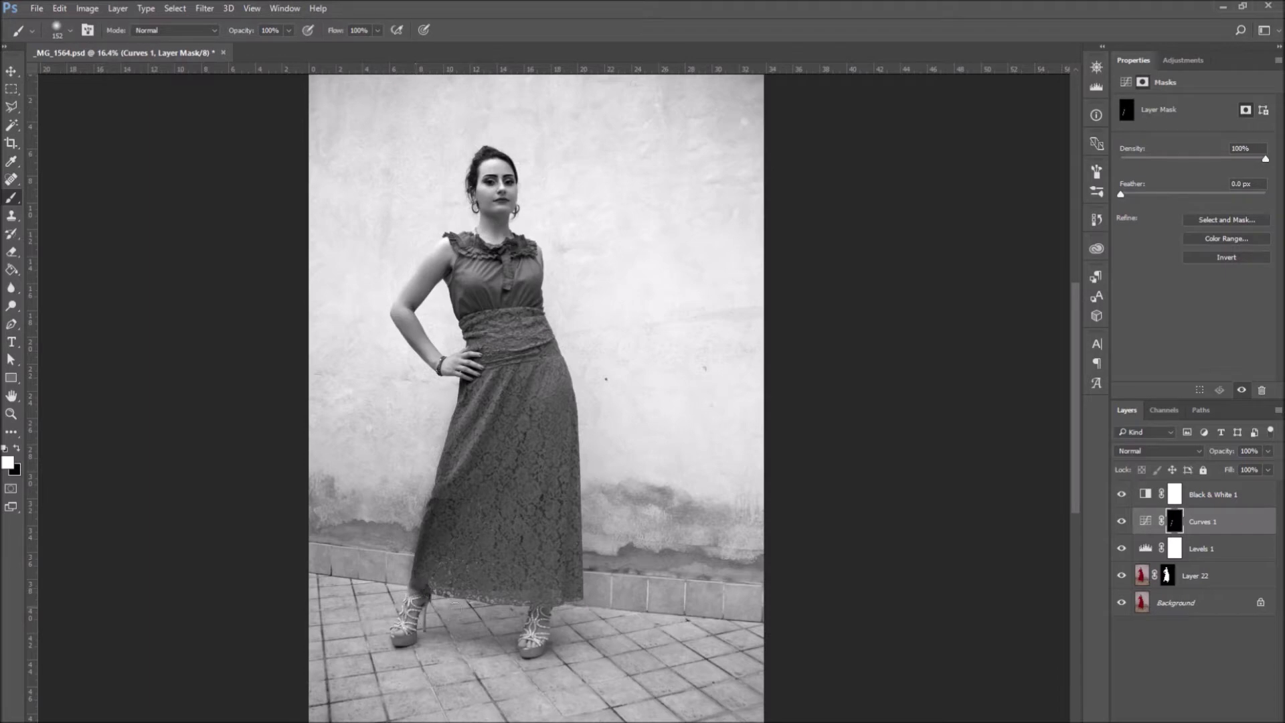
key(ctrl+alt+z)
key(ctrl+alt+z)
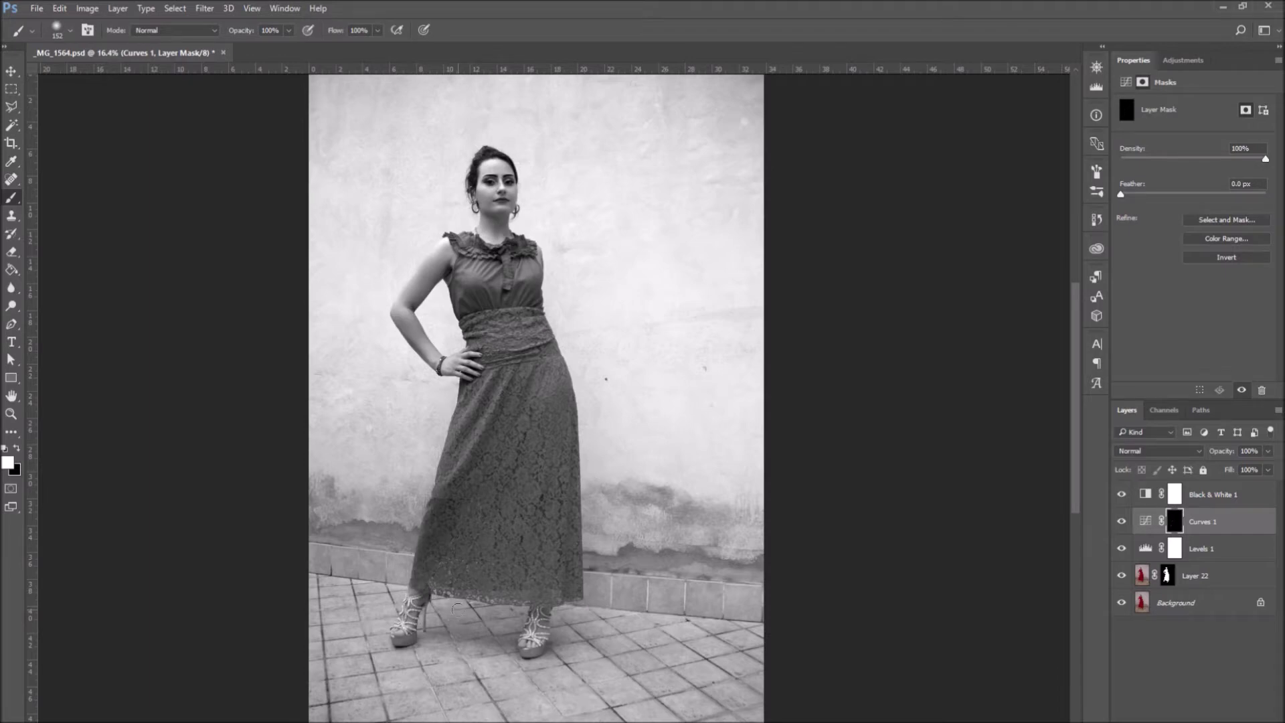
Step: Paint white on the Curves 1 mask along the dress's side edges, waist and hem to darken its contours
drag(460, 387, 438, 481)
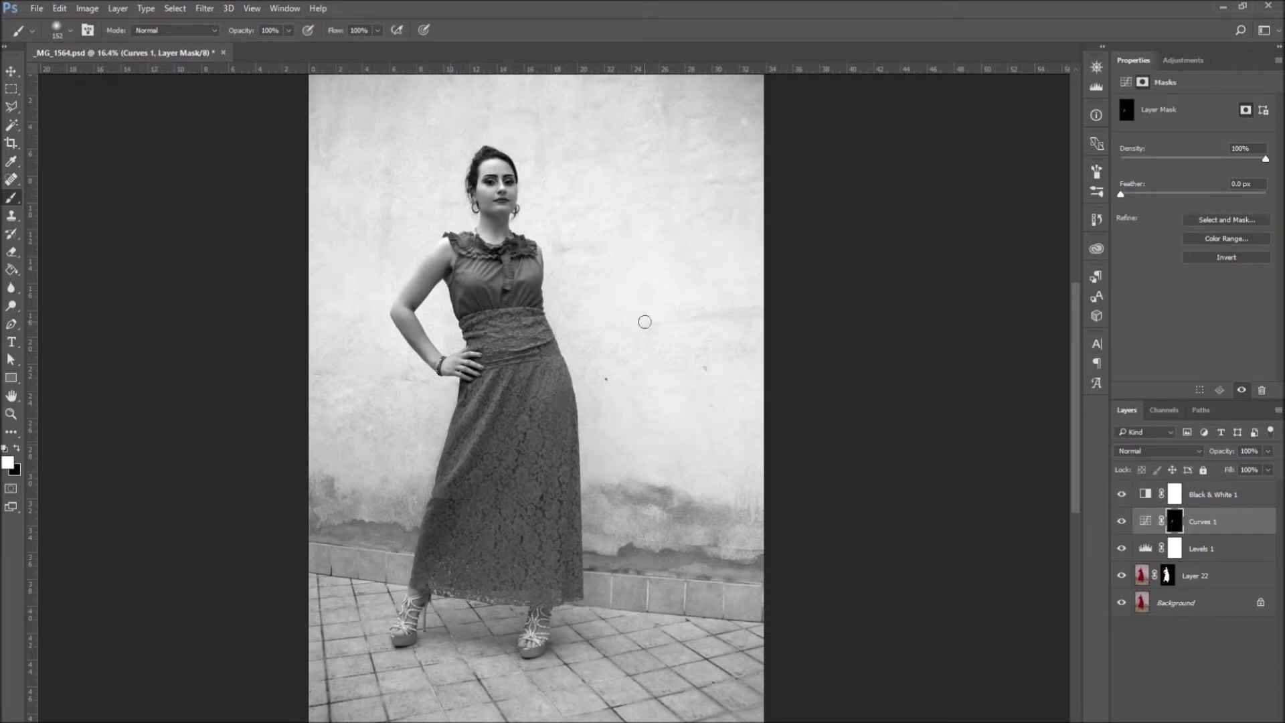
drag(561, 345, 582, 593)
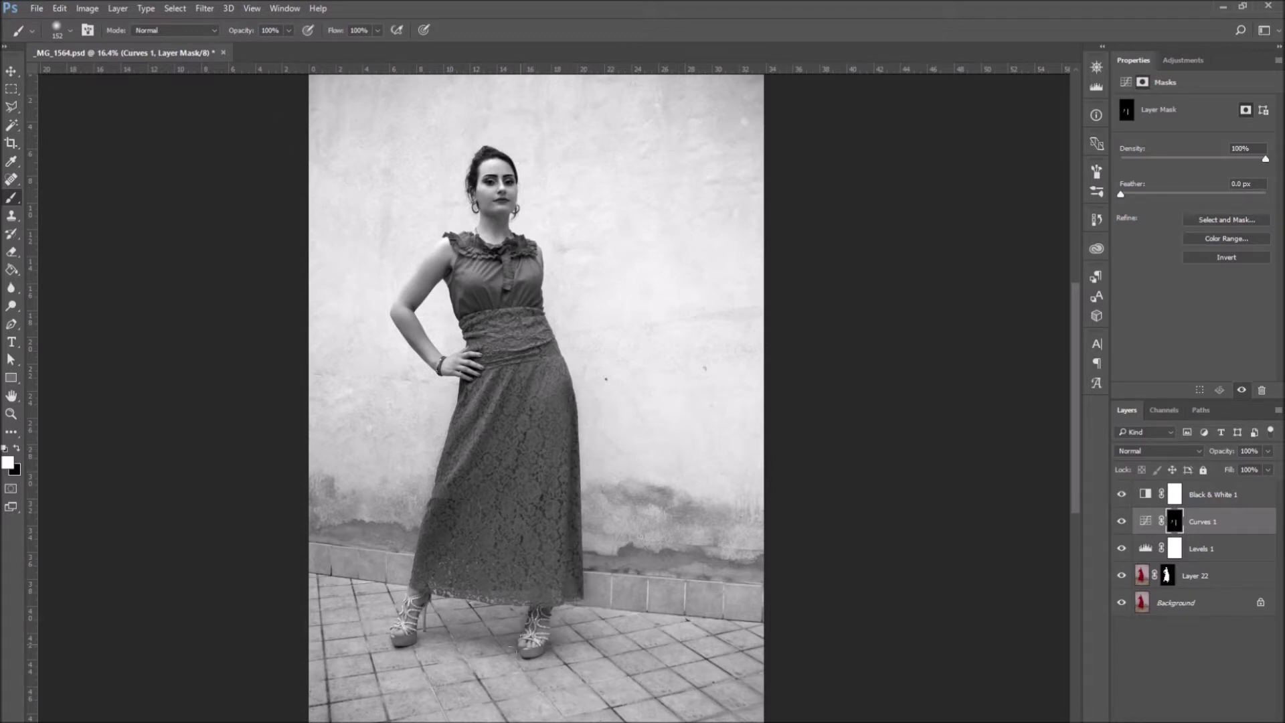
drag(419, 594, 425, 624)
drag(452, 287, 469, 340)
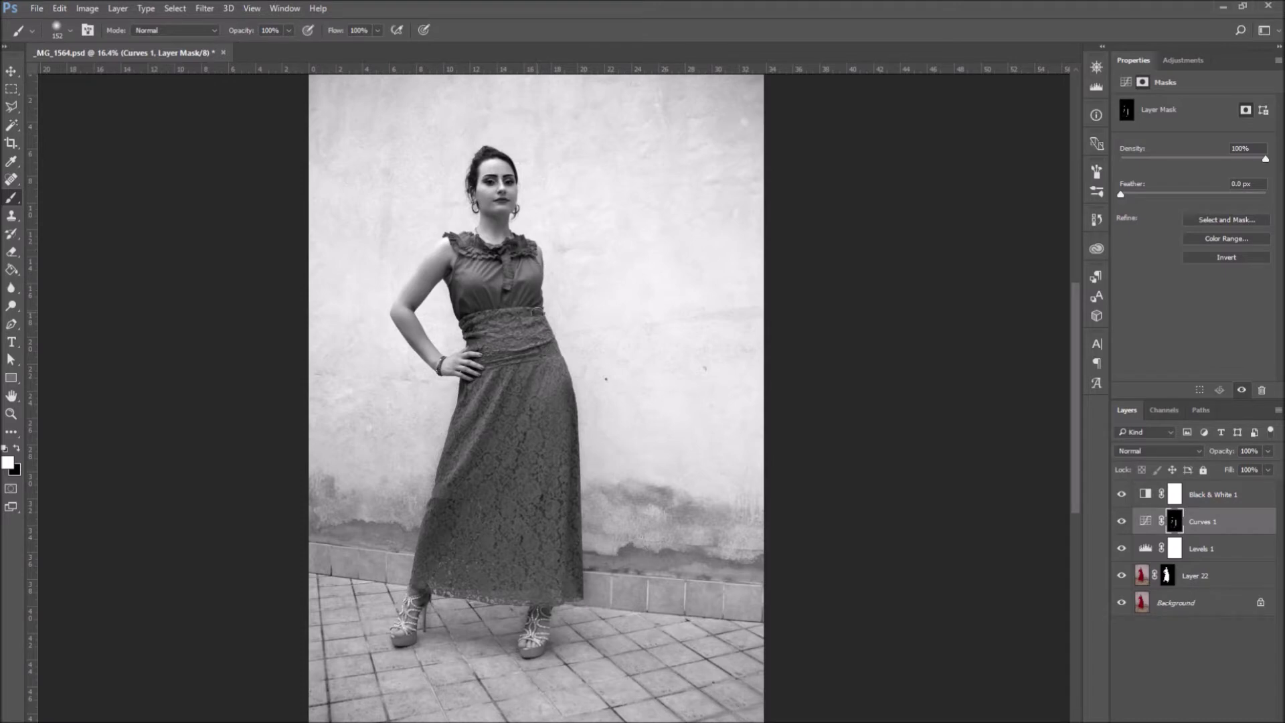
drag(537, 311, 582, 412)
mouse_move(481, 379)
mouse_down()
mouse_move(555, 369)
mouse_move(487, 403)
mouse_move(418, 556)
mouse_move(559, 592)
mouse_up()
Step: Enlarge the brush to about 306 px and paint white over the inner skirt on the Curves 1 mask
click(71, 30)
click(146, 74)
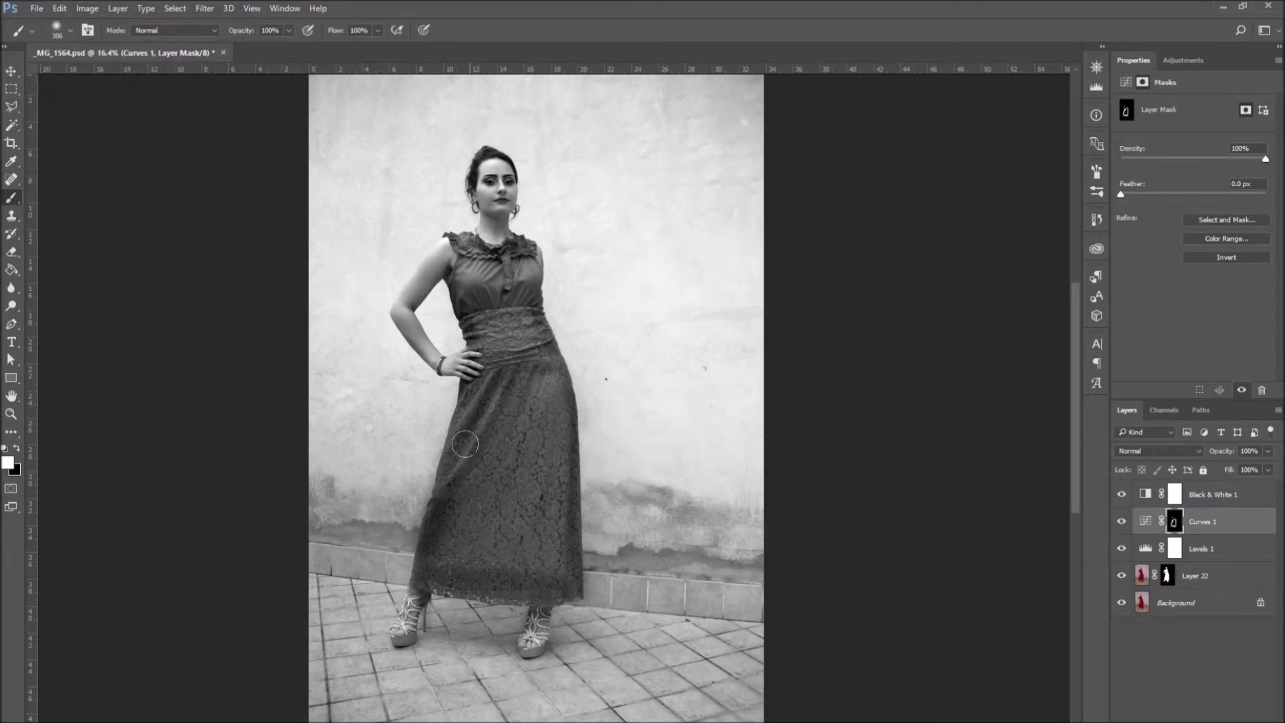
drag(465, 443, 573, 555)
mouse_move(501, 400)
mouse_down()
mouse_move(443, 508)
mouse_move(529, 559)
mouse_up()
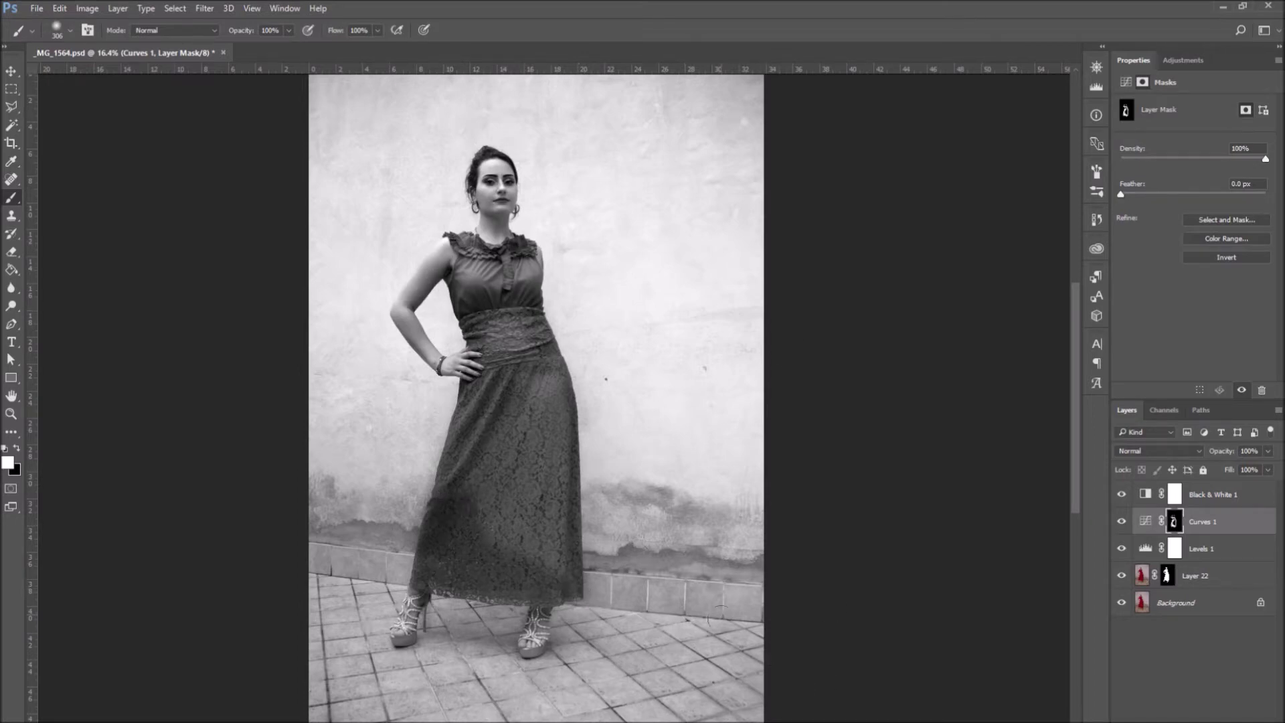
Step: Soften the skirt's darkening by painting black on the Curves 1 mask with a 495 px brush at 54% opacity
click(71, 30)
click(115, 75)
drag(290, 31, 263, 53)
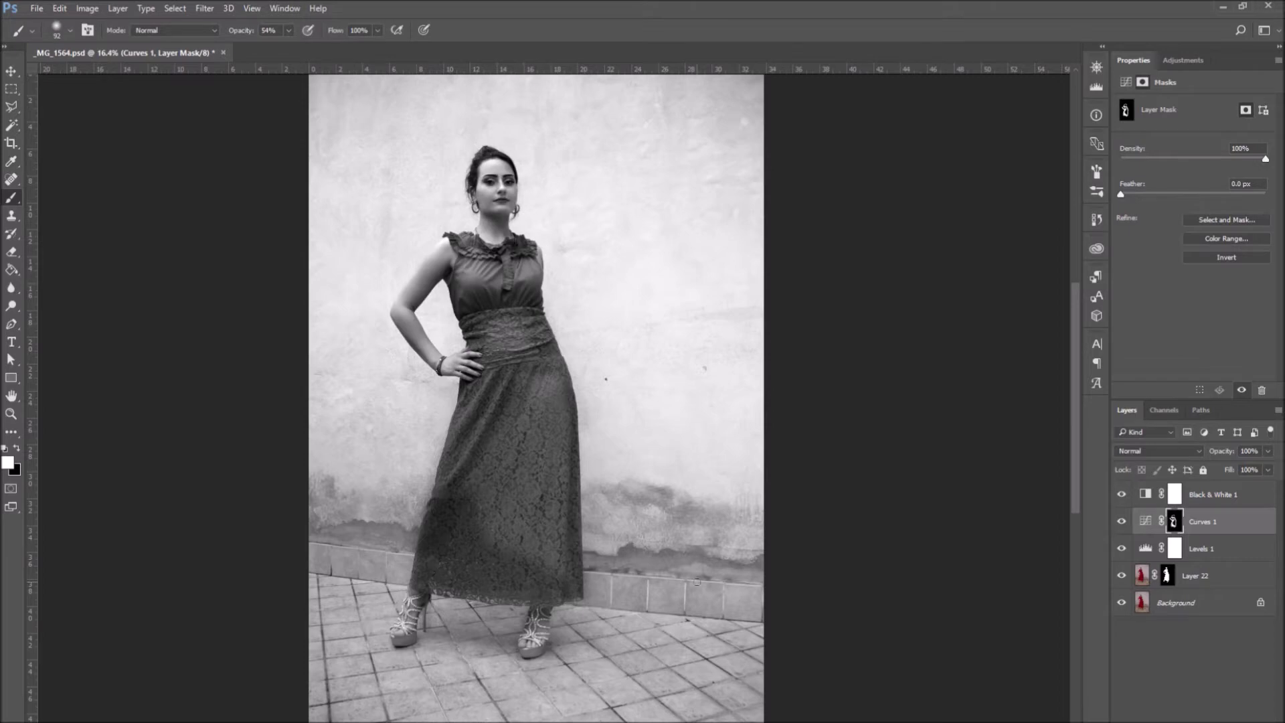
click(17, 447)
click(71, 30)
click(143, 76)
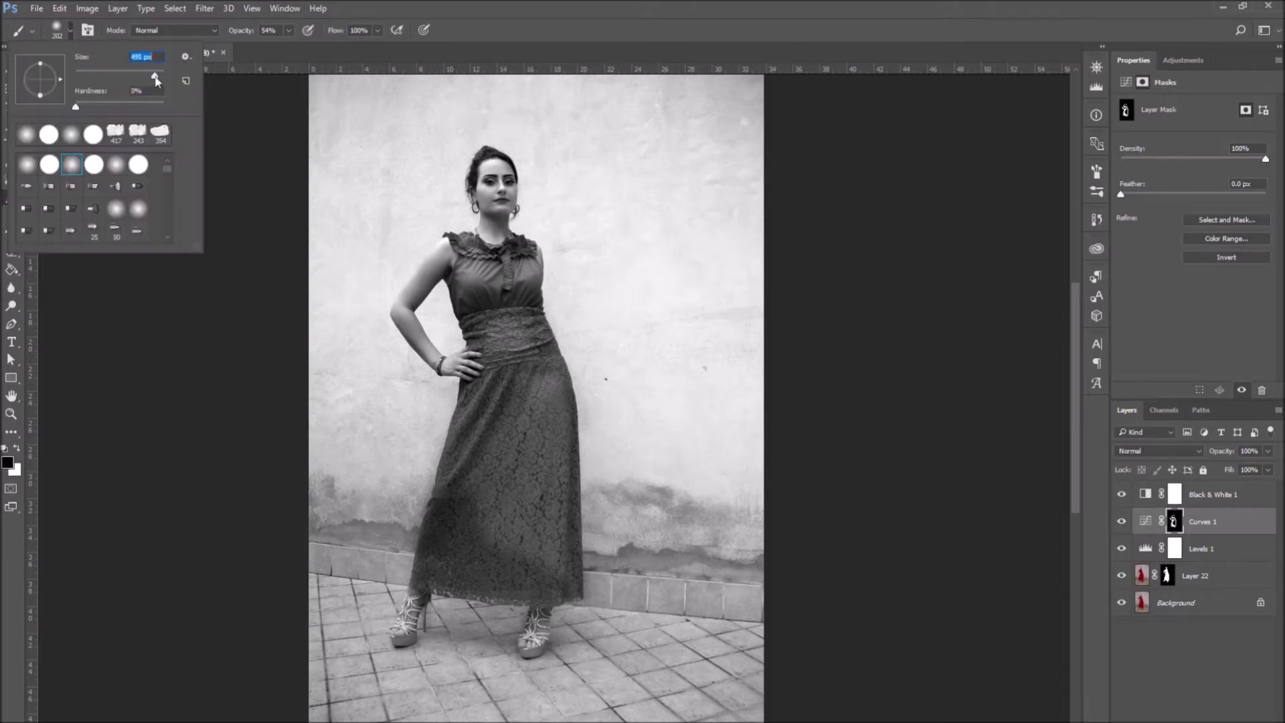
drag(478, 495, 448, 536)
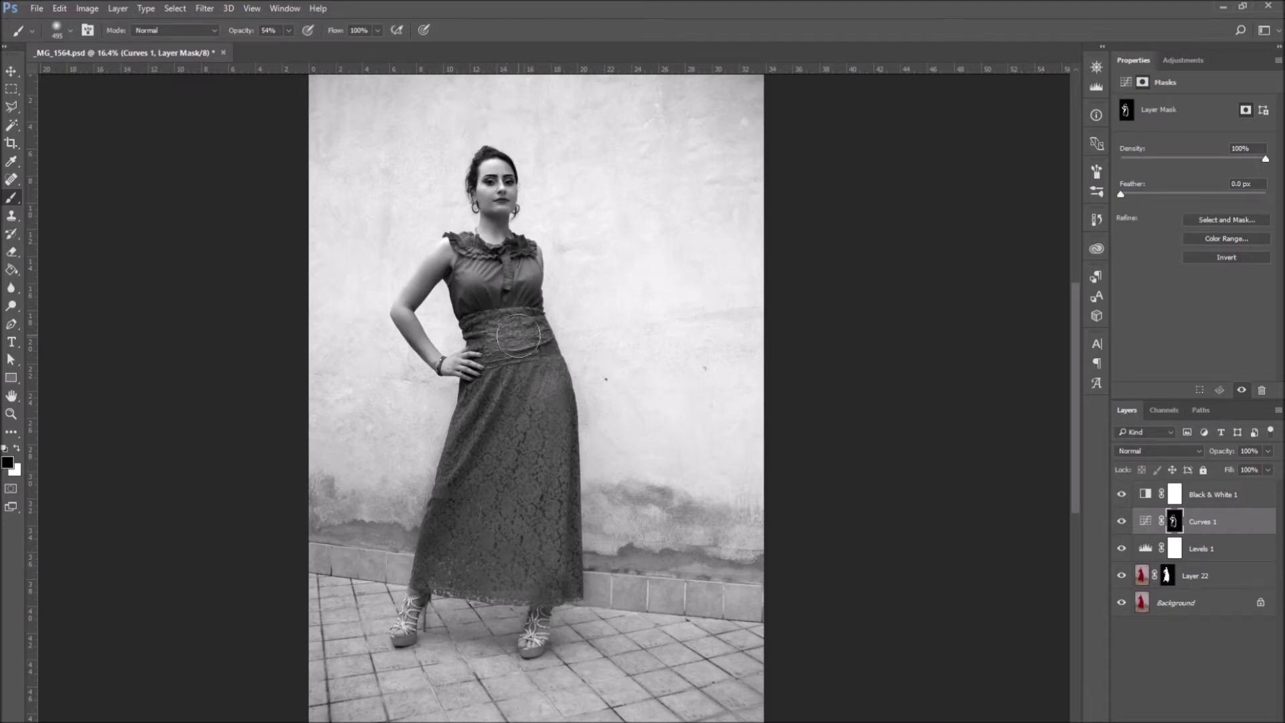
Step: Add a second Curves adjustment layer above Curves 1 with the Lighter (RGB) preset and invert its mask to black
click(11, 70)
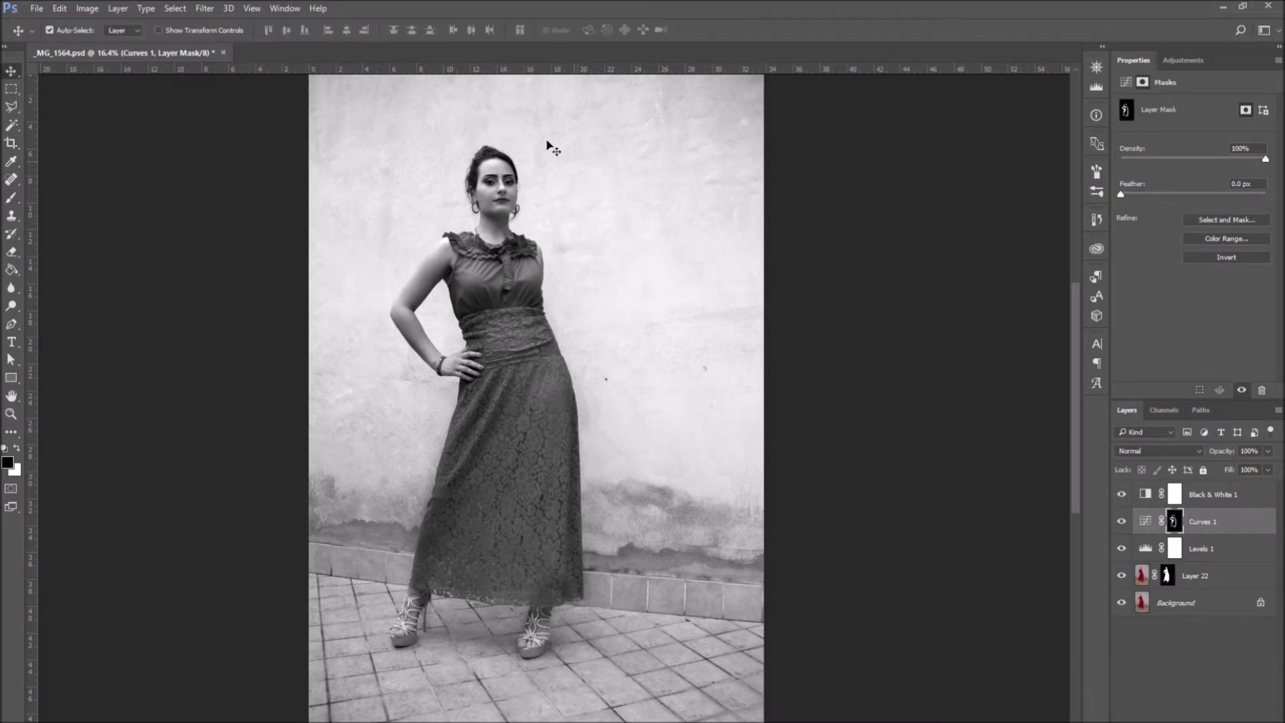
click(124, 7)
mouse_move(166, 179)
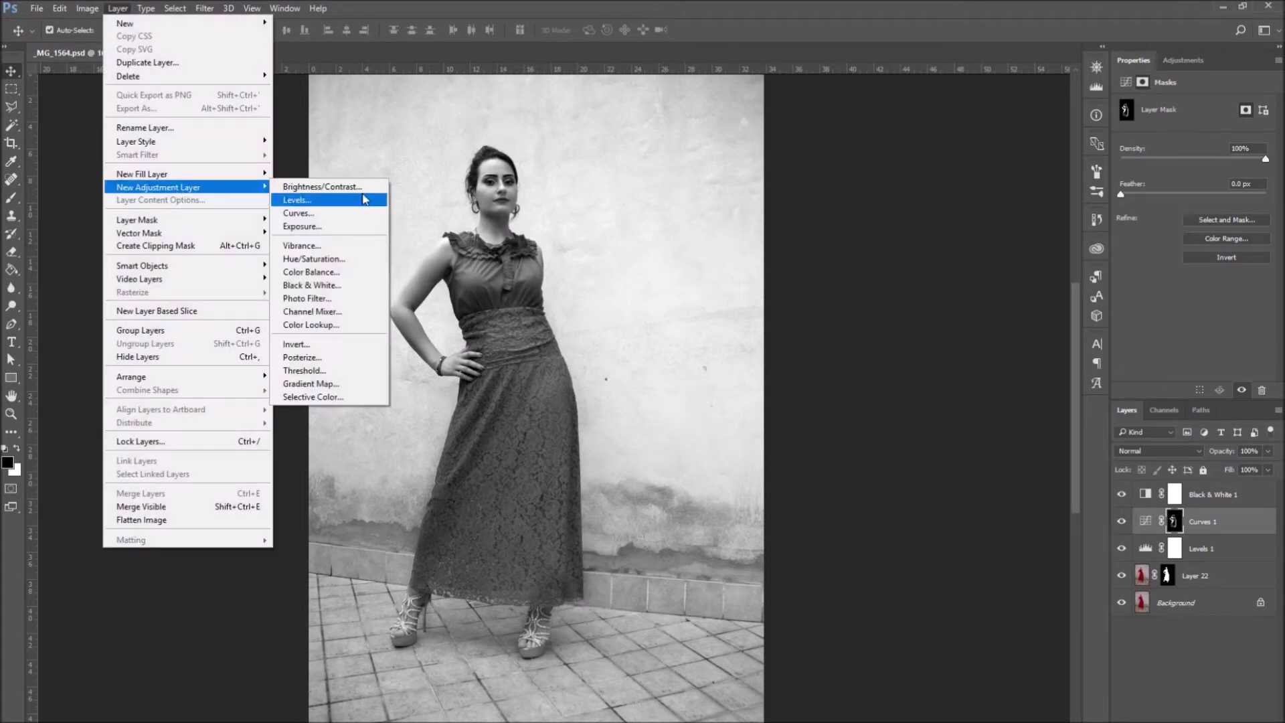
click(360, 215)
click(779, 236)
click(1249, 108)
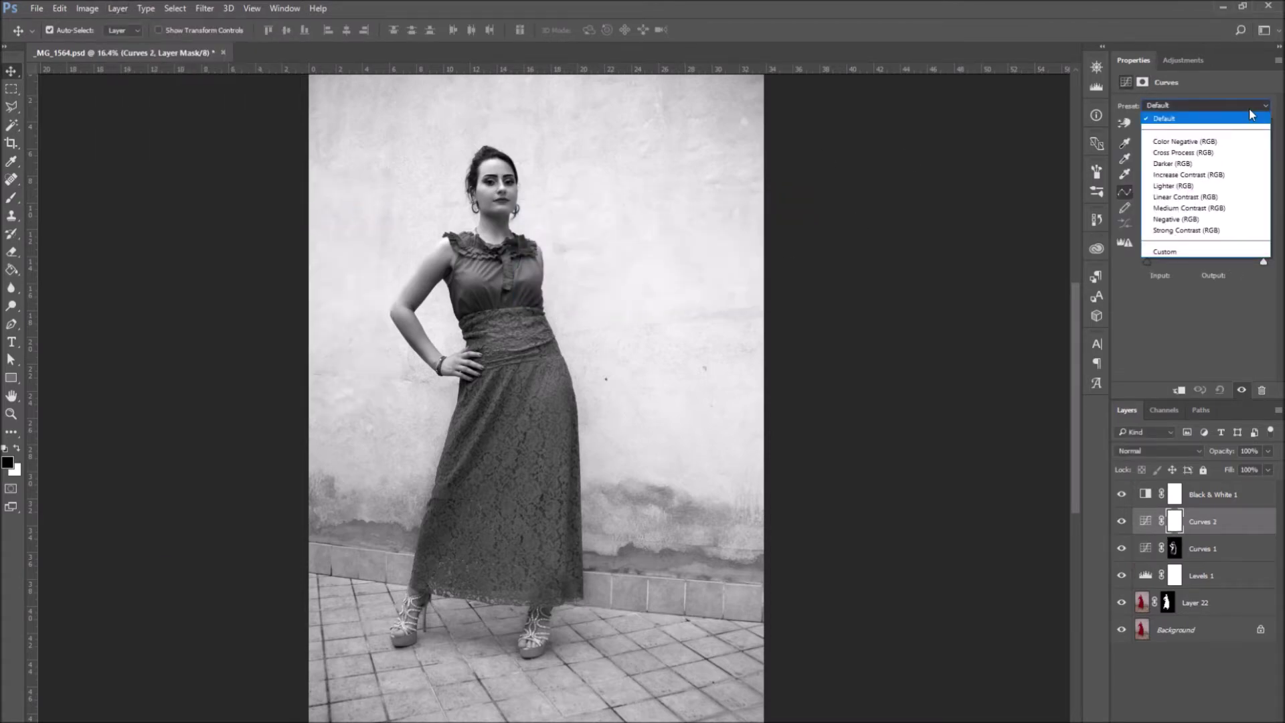
click(1225, 186)
click(1175, 521)
key(ctrl+i)
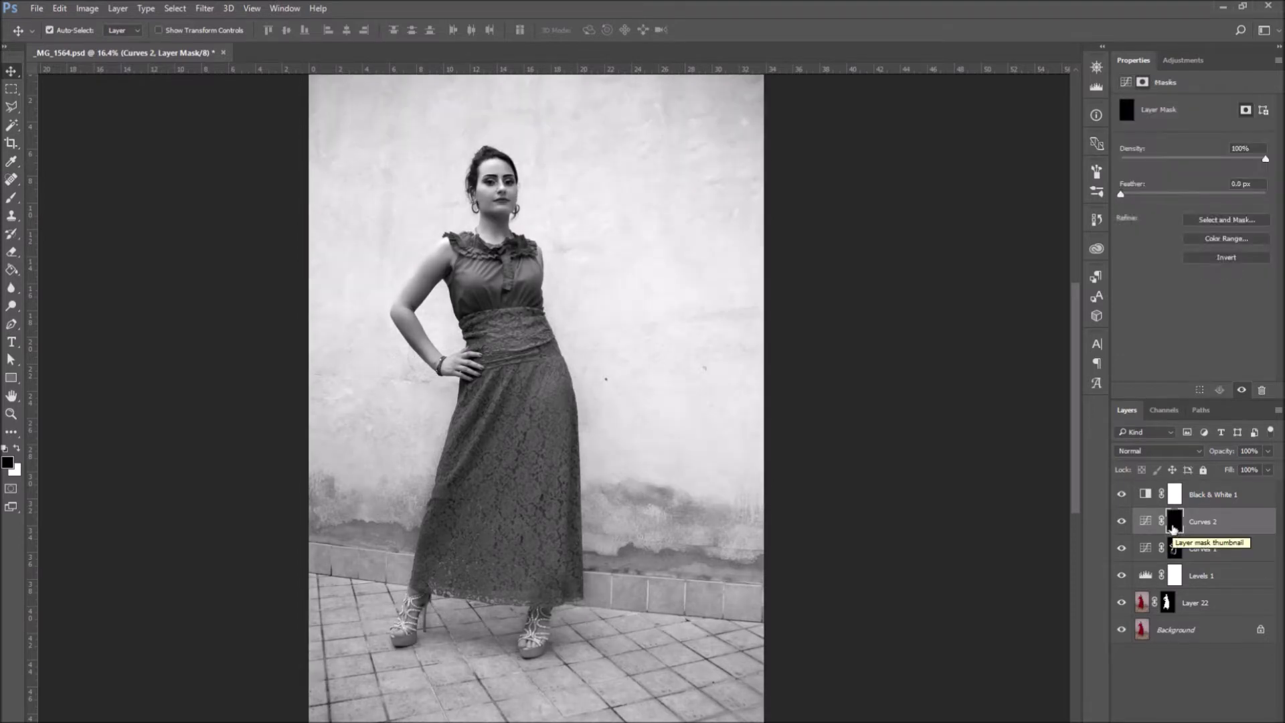
Step: Paint white on the Curves 2 mask over the bodice and the middle of the skirt to lighten them
click(17, 449)
click(11, 198)
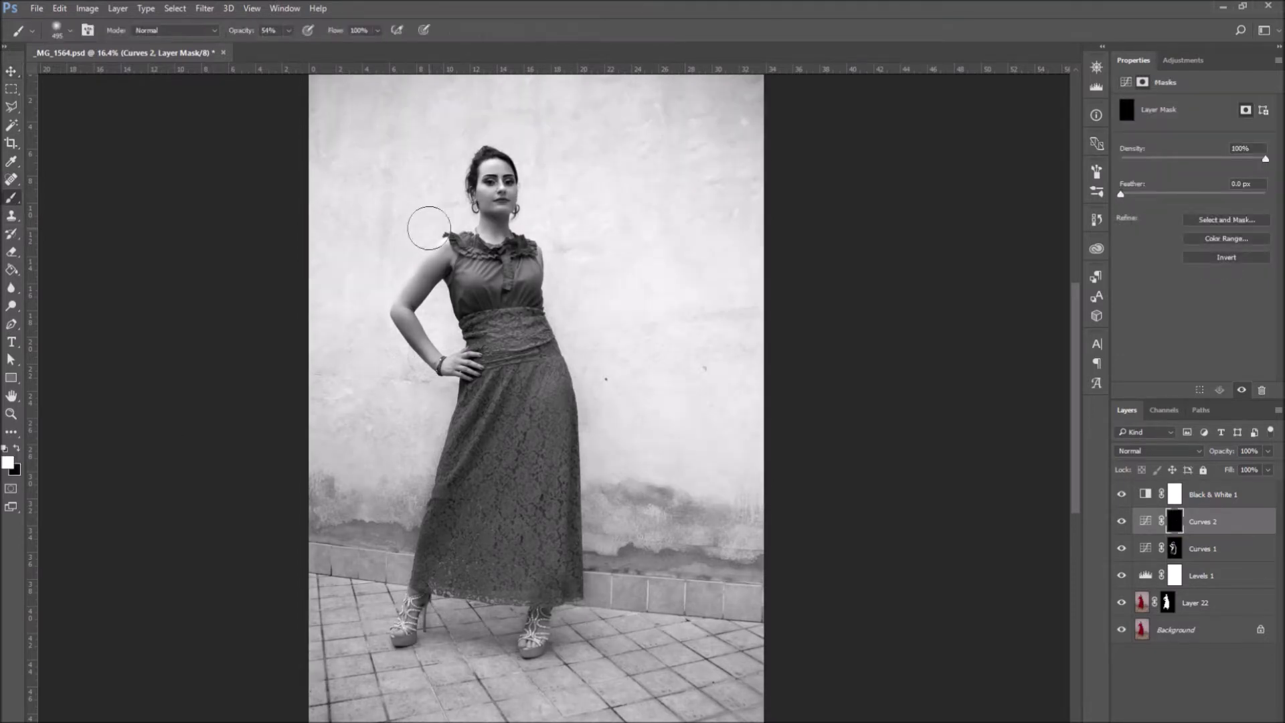
drag(473, 287, 495, 273)
drag(542, 362, 515, 529)
drag(530, 391, 511, 550)
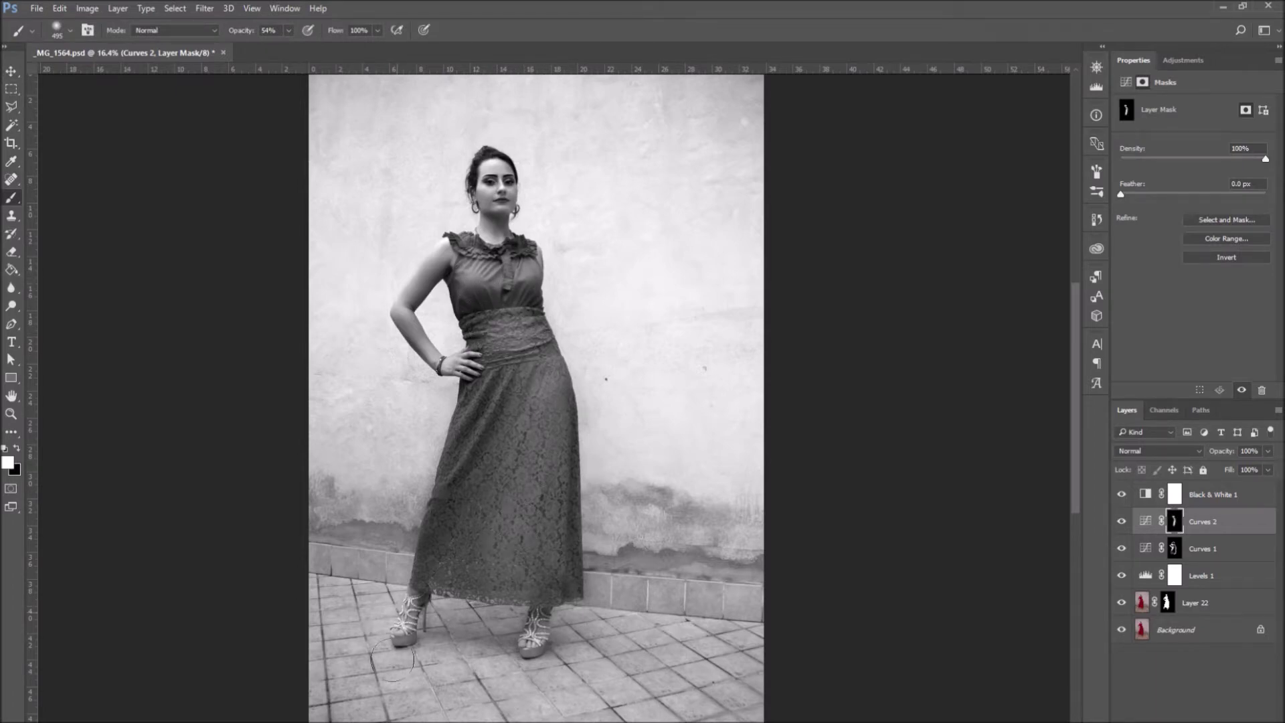
Step: Set the brush to 171 px and paint more white over the dress on the Curves 2 mask
click(71, 30)
drag(128, 76, 116, 80)
text(171)
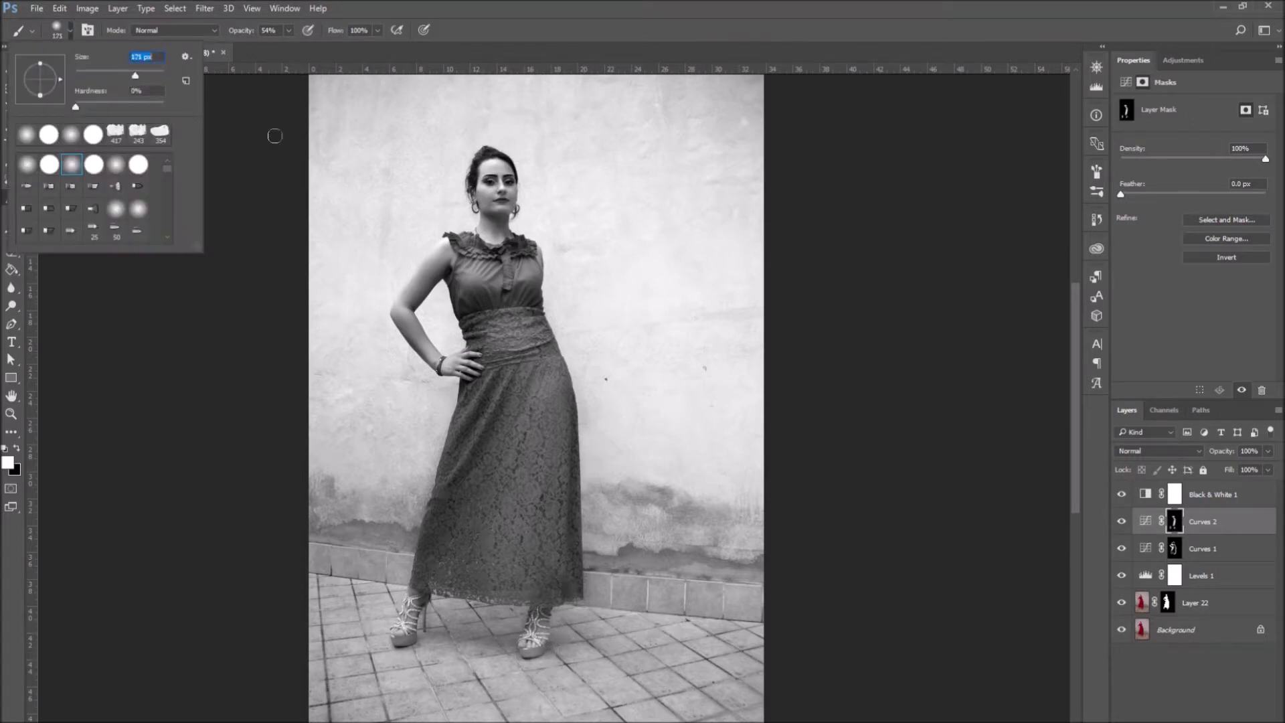
key(Return)
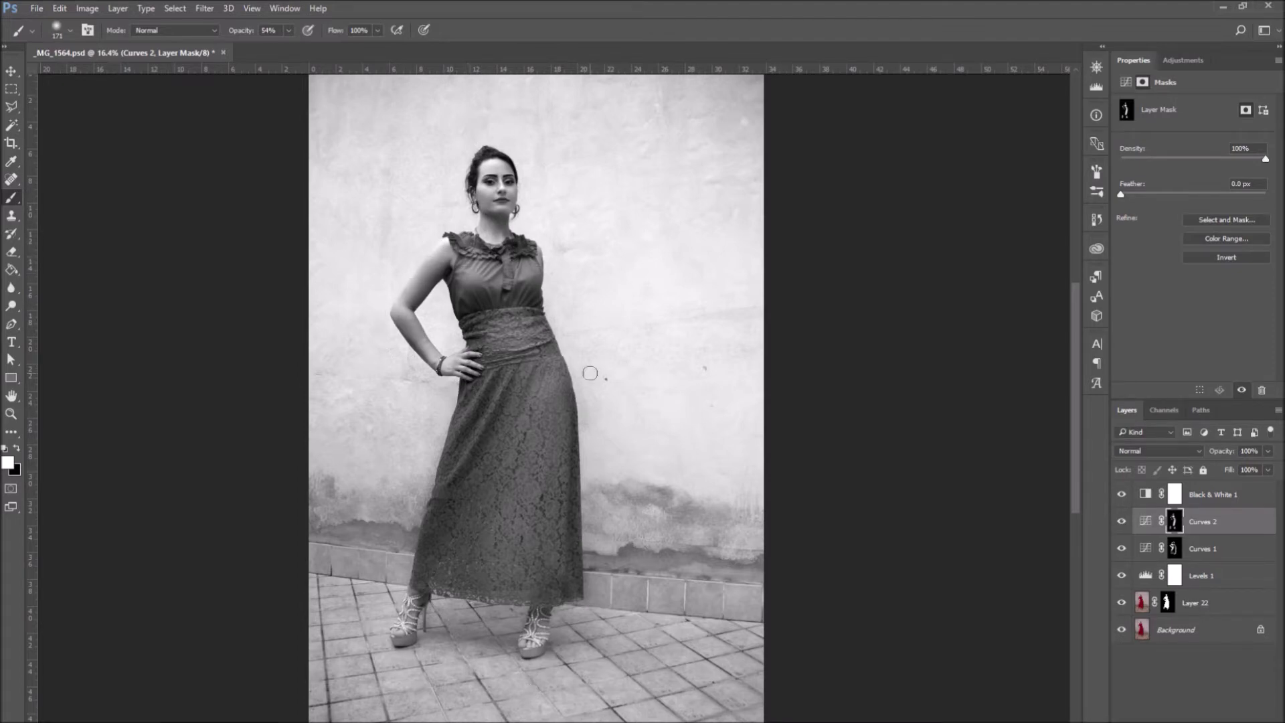
Step: Resize the brush to 230 px and paint further white highlights over the skirt on the Curves 2 mask
click(70, 30)
drag(138, 71, 150, 80)
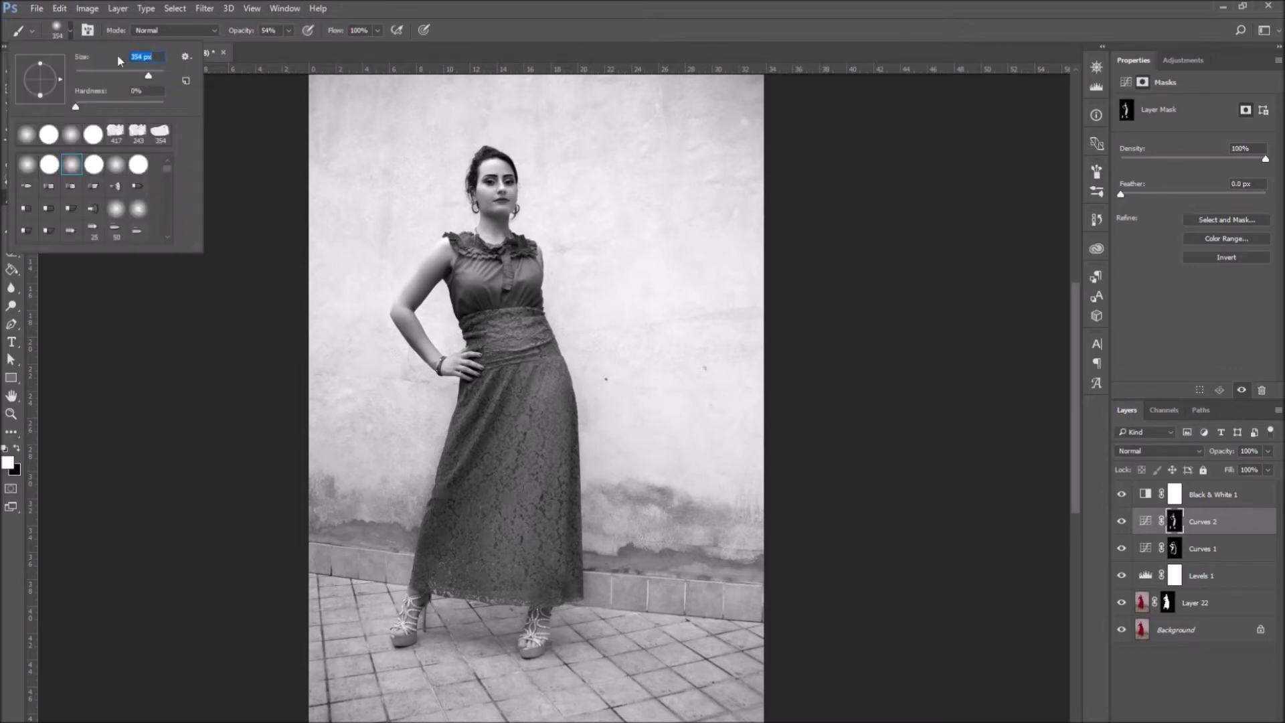
text(180)
key(Return)
click(69, 30)
text(330)
key(Return)
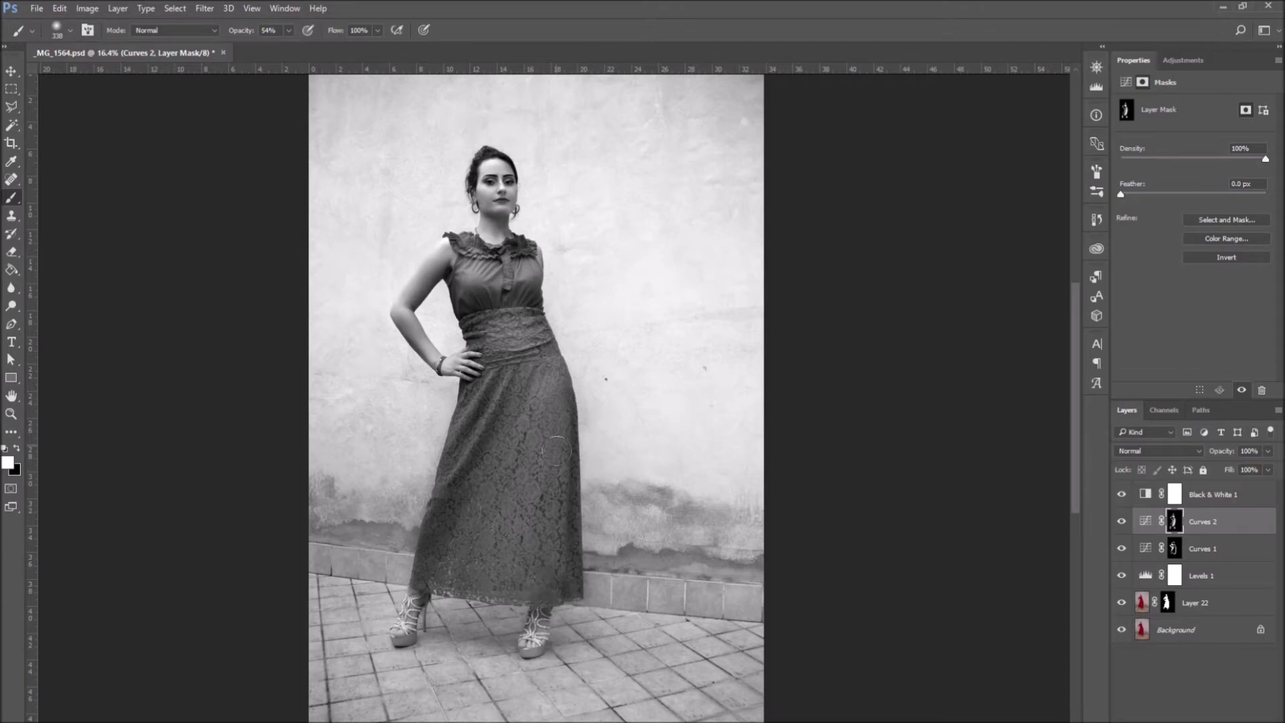
Step: Soften the skirt's lightening by painting black on the Curves 2 mask with a 448 px brush
click(17, 448)
click(70, 30)
text(448)
key(Return)
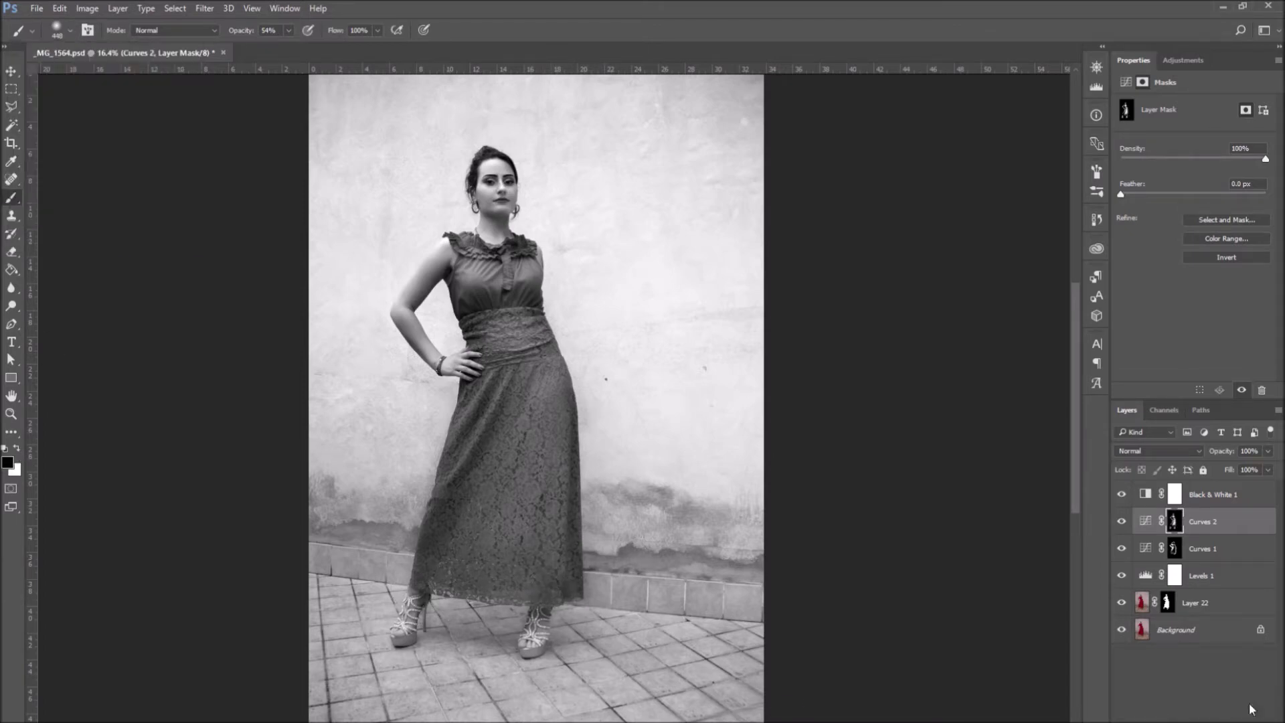
Step: Stamp all visible layers into a new layer above Black & White 1 and save the document
click(1214, 492)
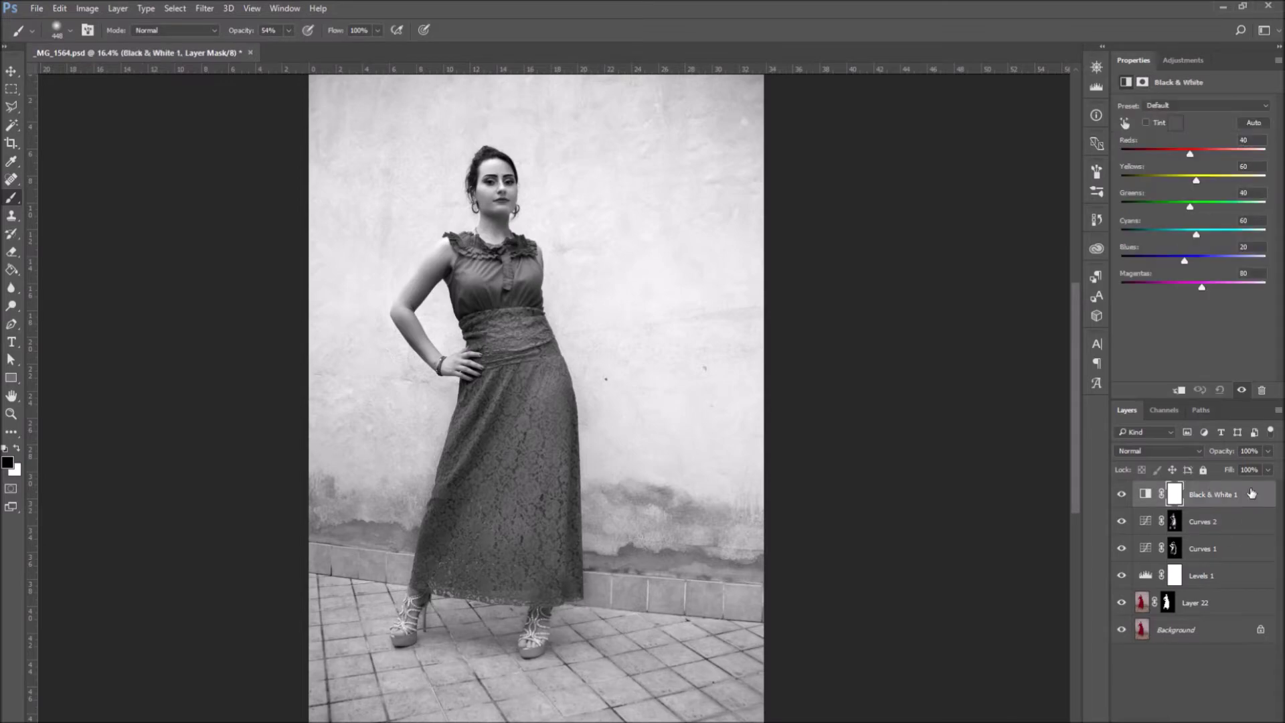
click(13, 71)
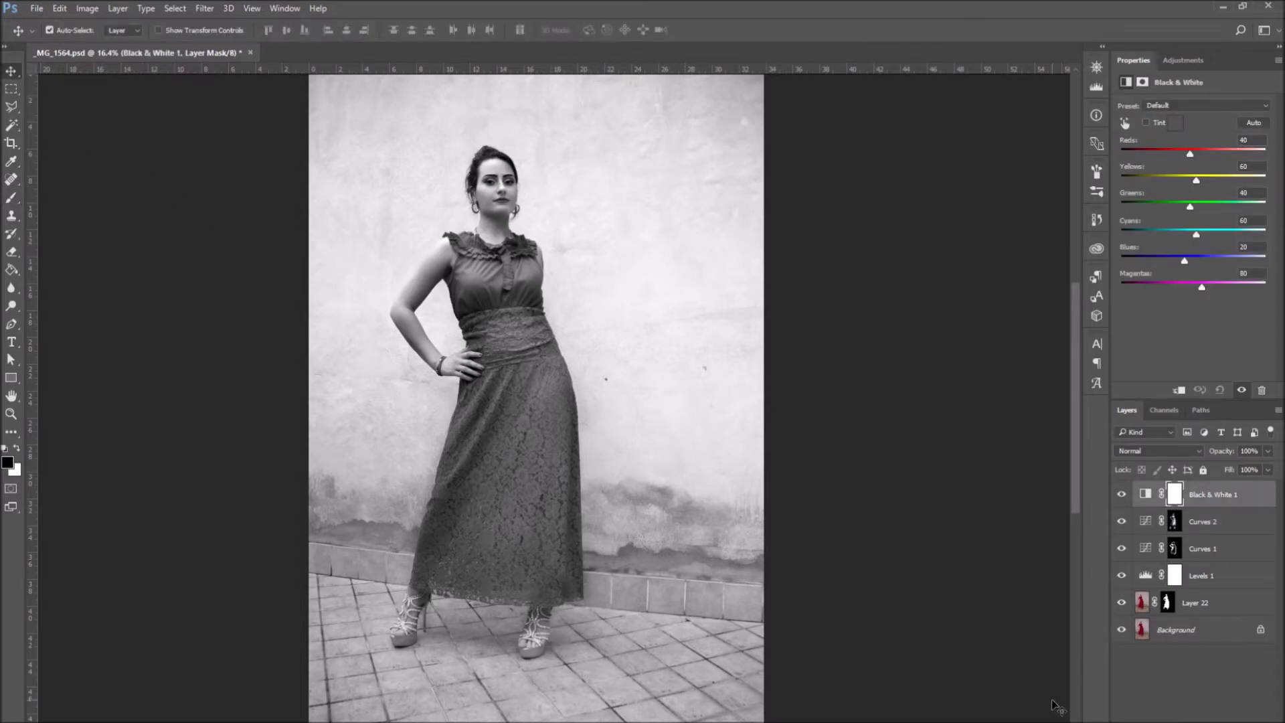
key(ctrl)
key(ctrl+alt+shift+e)
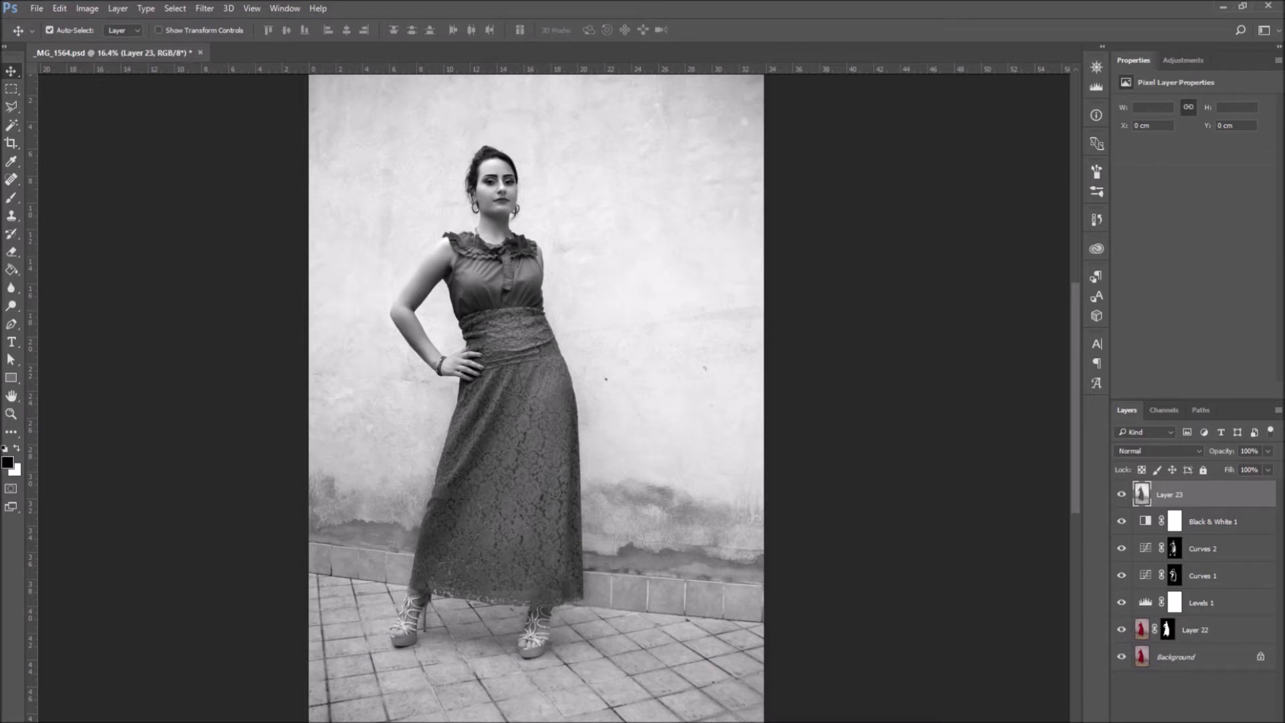
key(ctrl+s)
Step: Add a Selective Color adjustment layer above the stamped layer and invert its mask to black
click(118, 9)
mouse_move(200, 187)
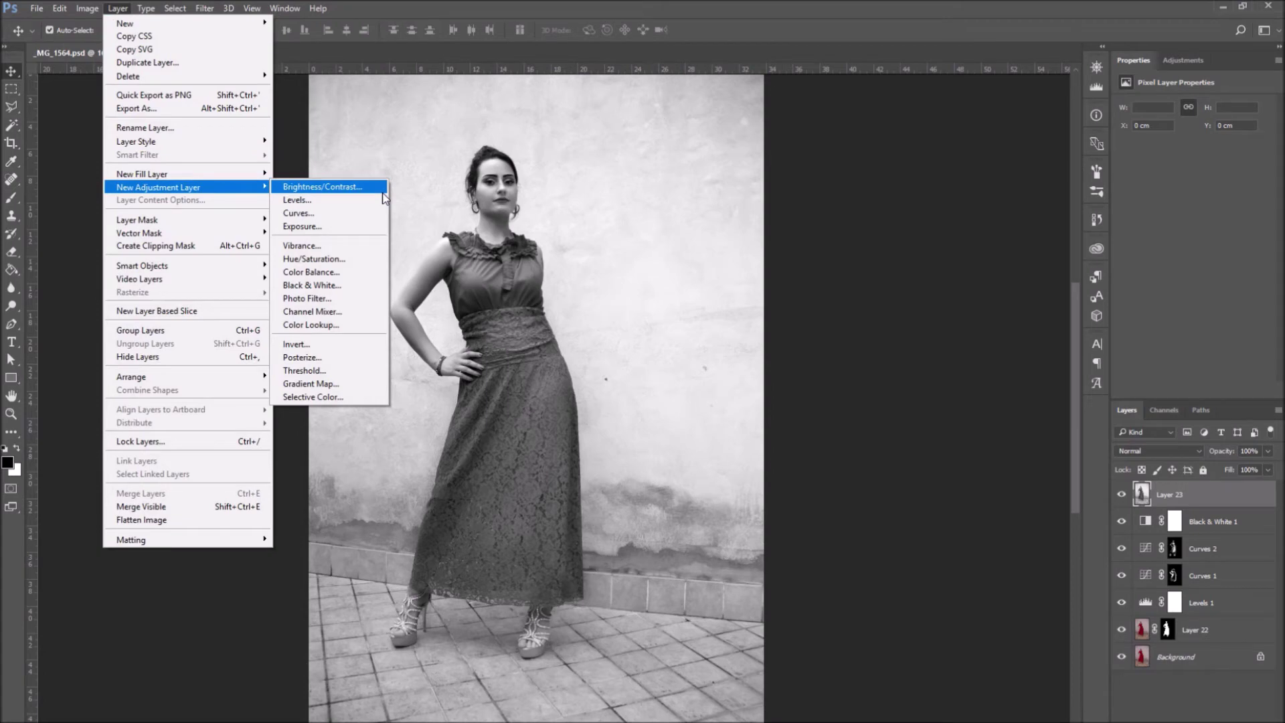
click(328, 397)
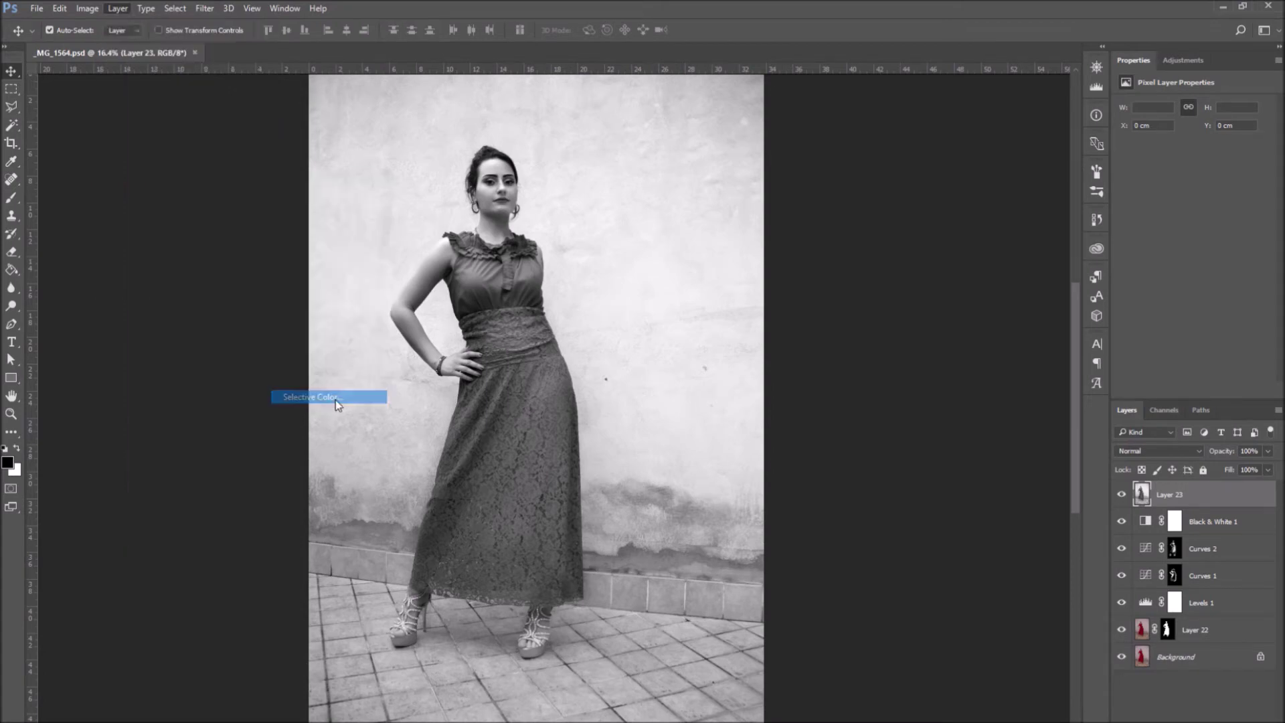
click(795, 237)
click(1175, 494)
key(ctrl+i)
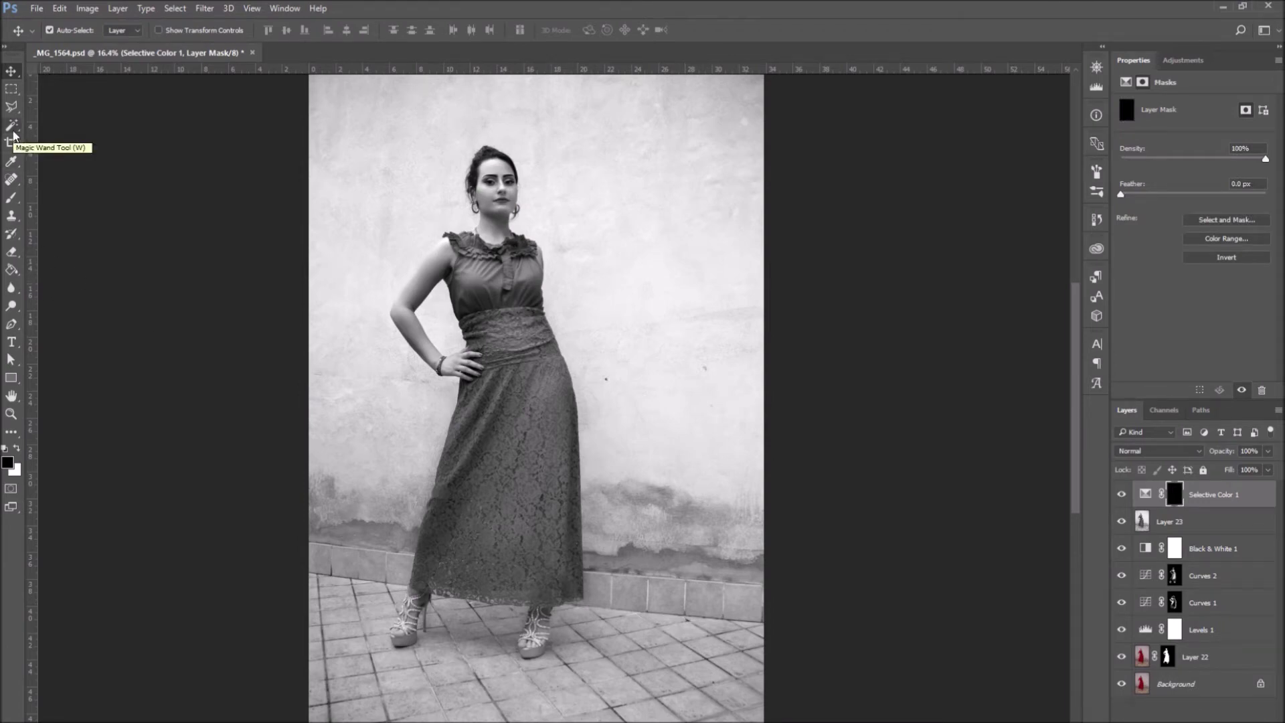
Step: Load Layer 22's mask as a selection and subtract the head, arm and feet with a 24 px Quick Selection brush
ctrl+click(1167, 657)
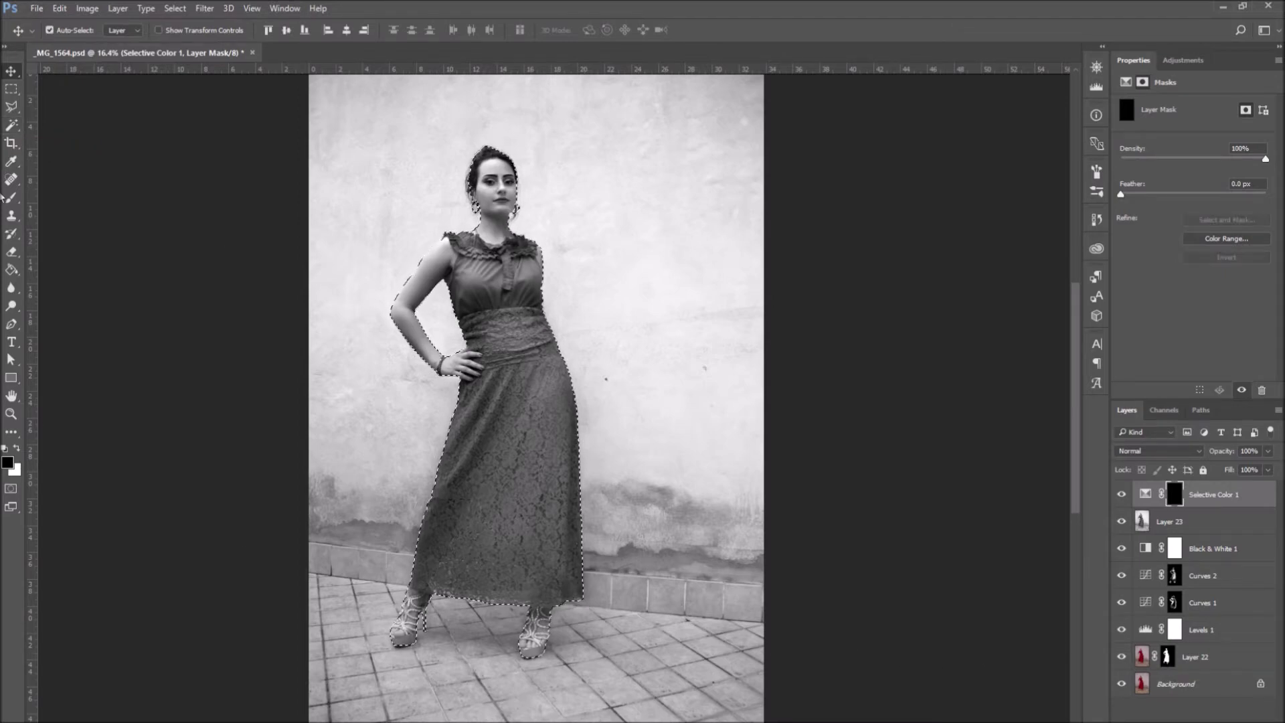
right_click(11, 126)
click(67, 127)
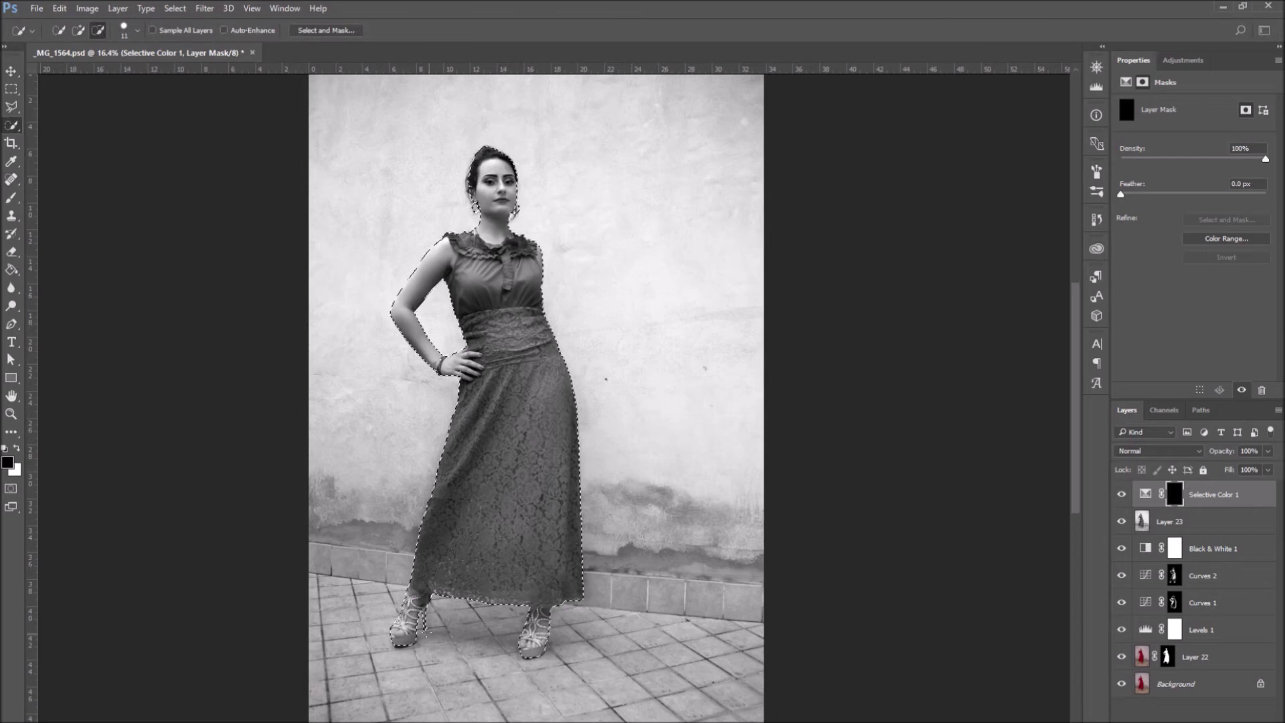
click(126, 31)
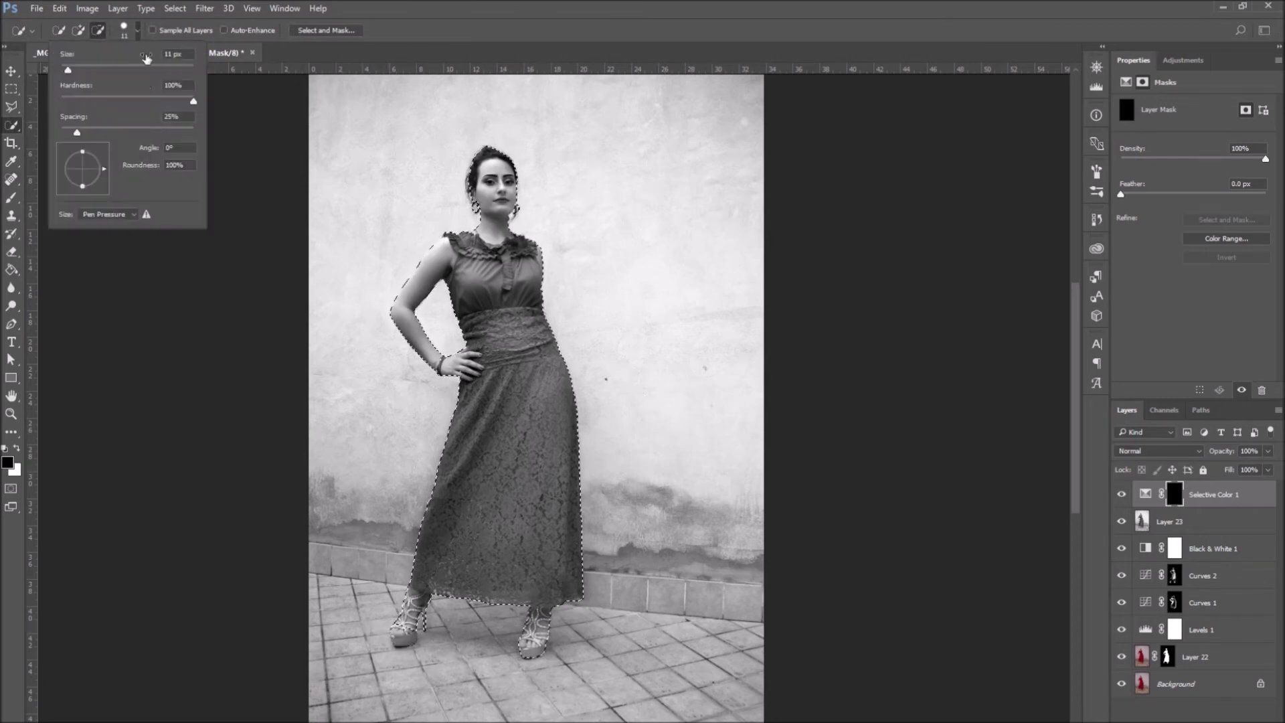
click(76, 69)
key(Return)
drag(494, 158, 502, 186)
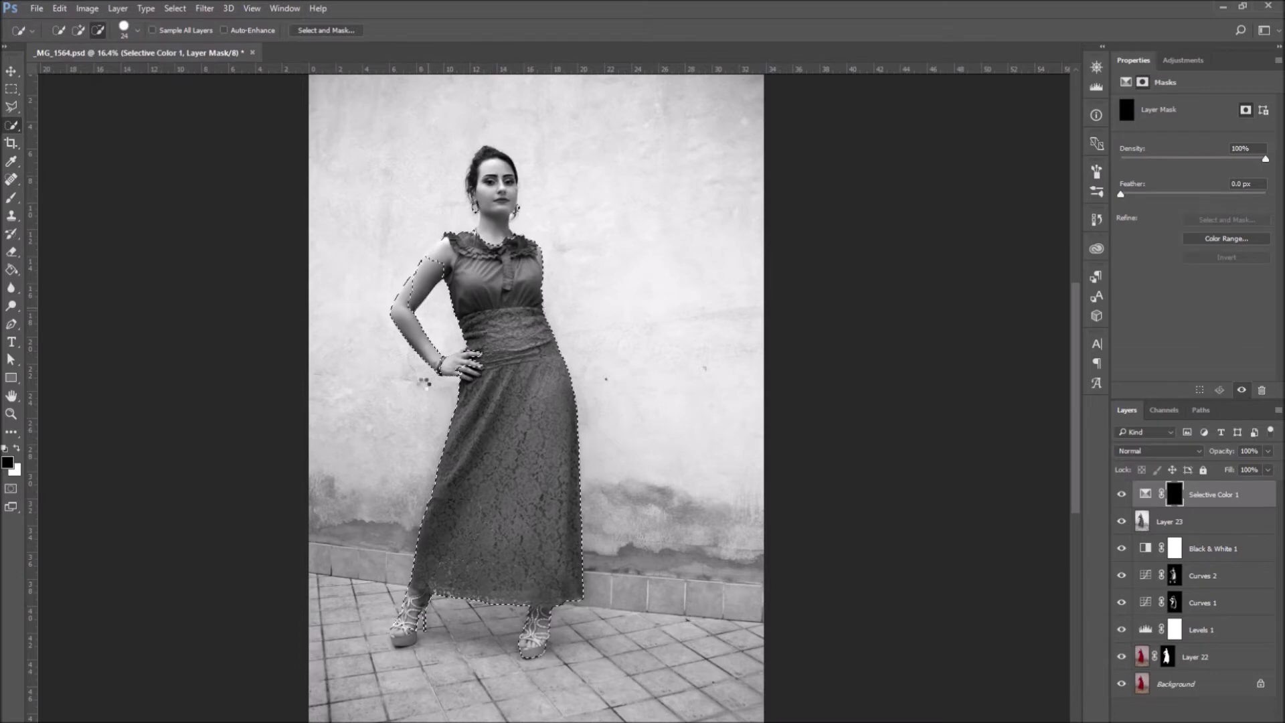
drag(400, 330, 428, 361)
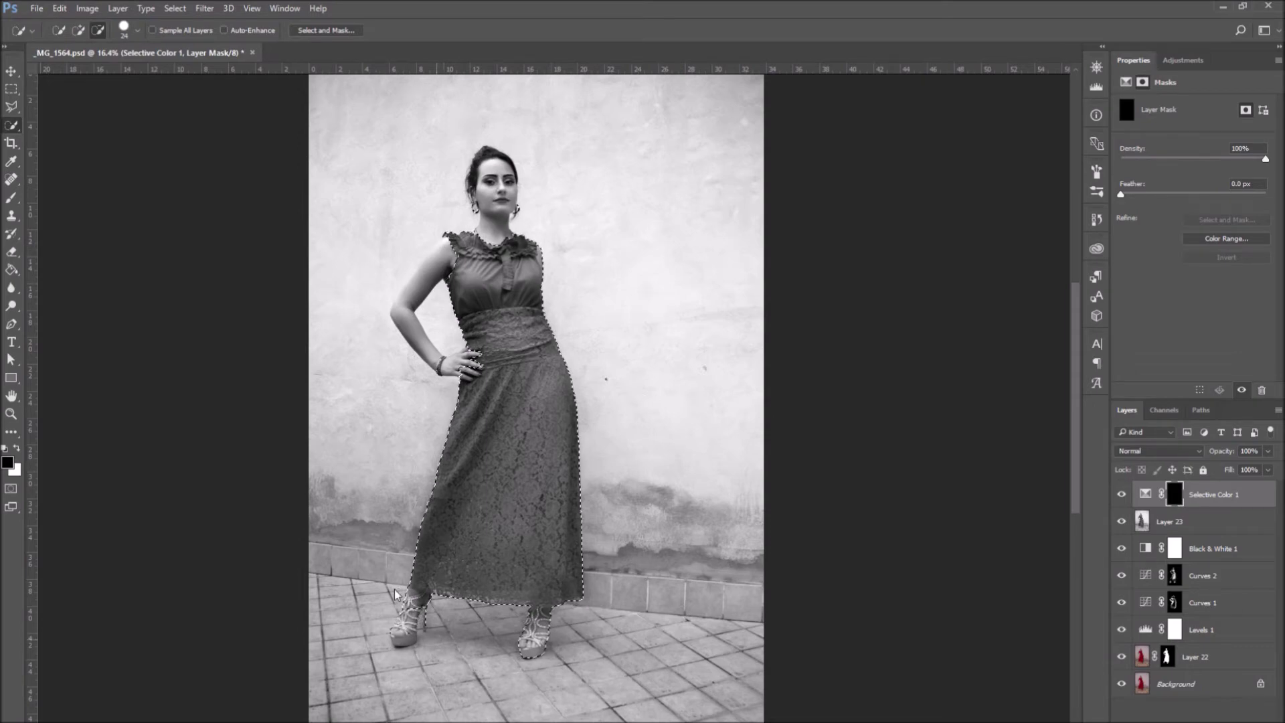
drag(527, 646, 525, 629)
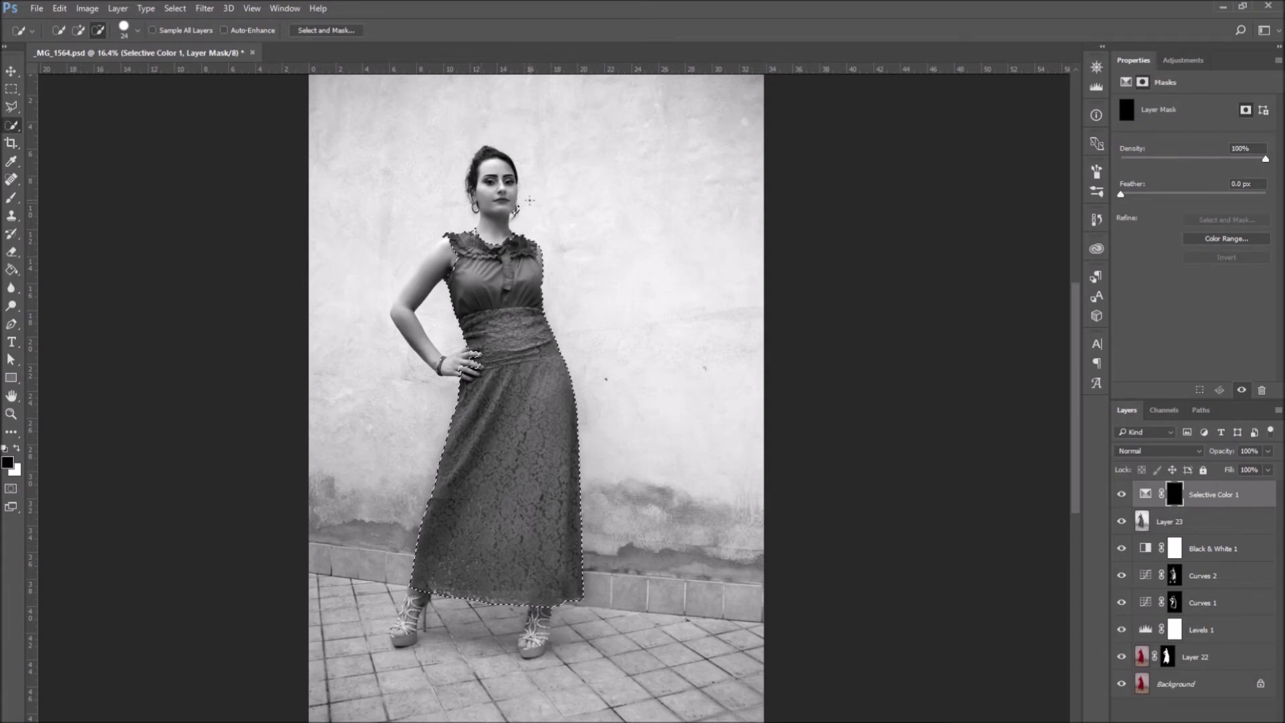
Step: Refine the dress selection around the hand and armhole with a 10 px Quick Selection brush, and open it in Select and Mask
key(Return)
text(10)
key(Return)
alt+click(477, 351)
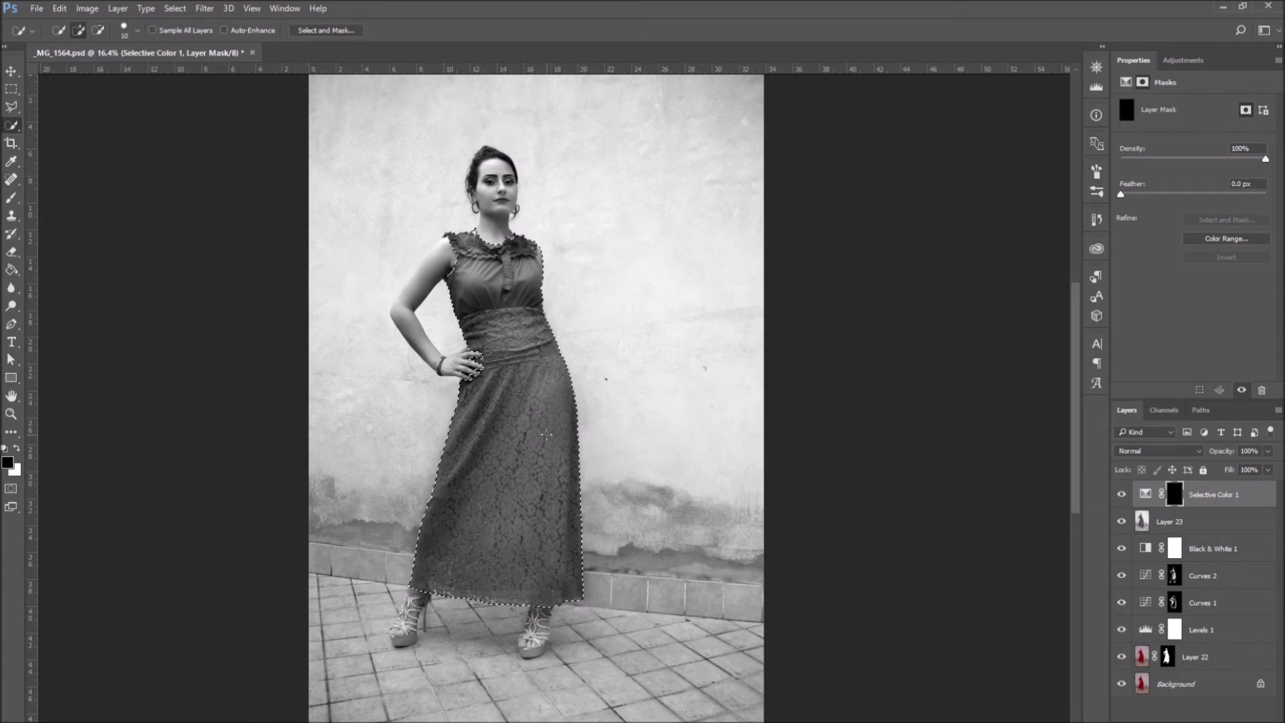
key(alt)
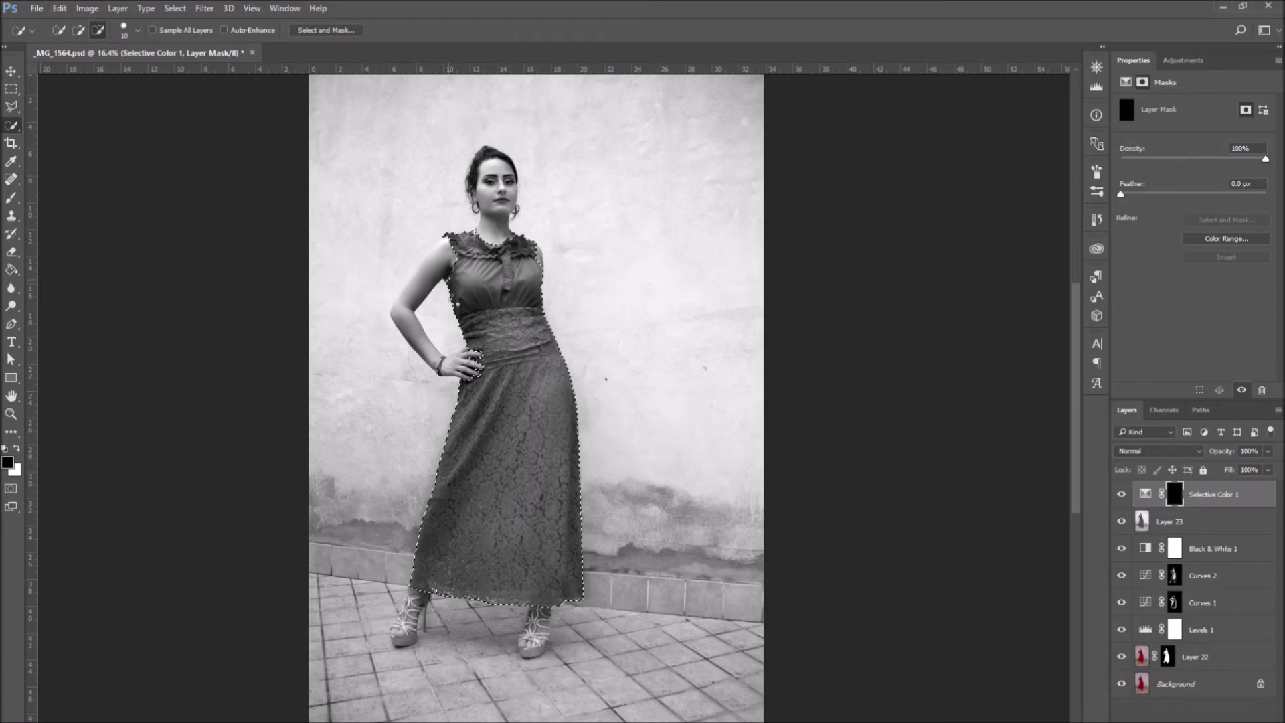
alt+click(449, 283)
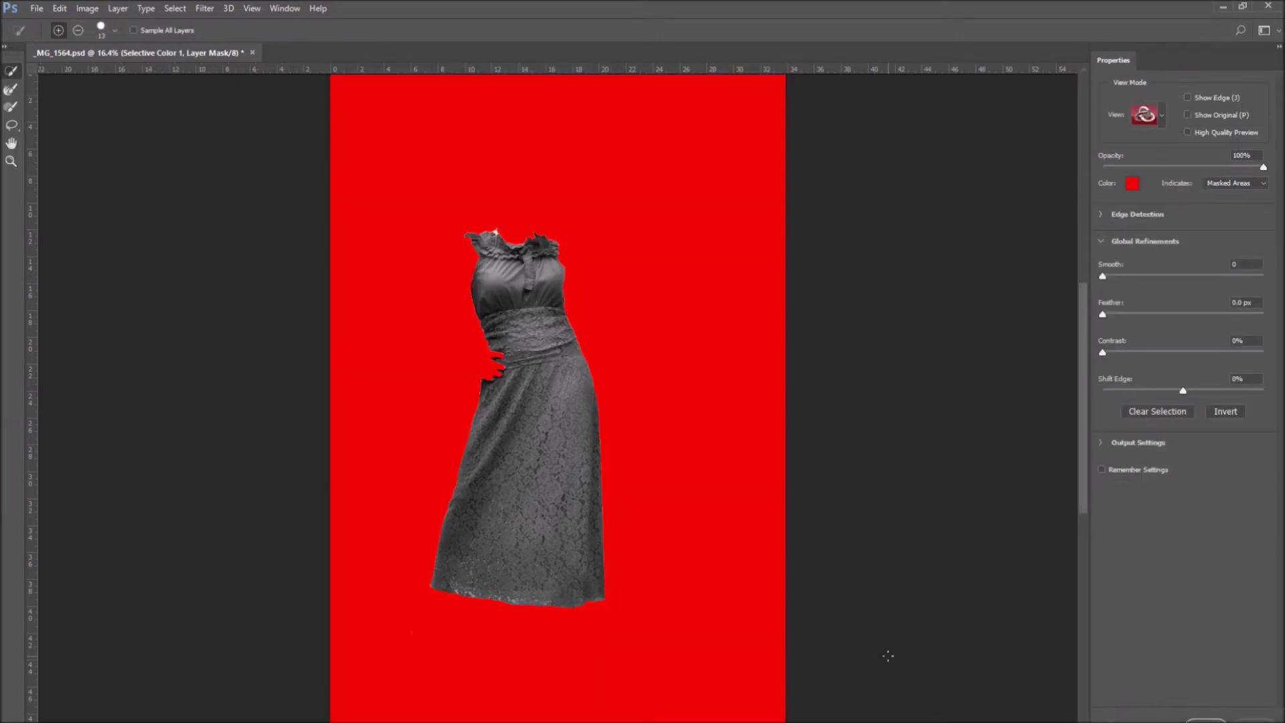
Step: Set the selection's Smooth to 26, Feather to 0.8 px and Contrast to 38%, and lower the red overlay's opacity to 47%
drag(1103, 276, 1144, 277)
click(1112, 314)
click(1162, 352)
click(76, 31)
click(1178, 166)
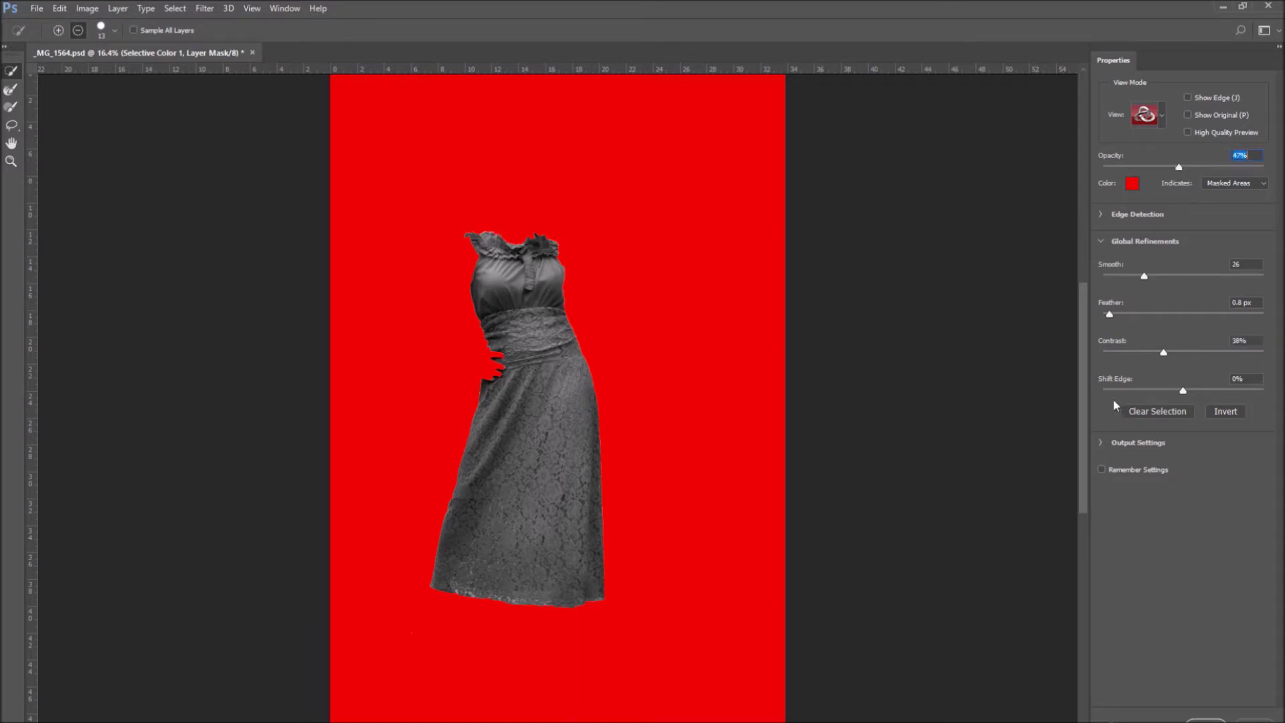
Step: Touch up the selection edge beside the hand with a 24 px Refine Edge Brush in subtract mode
click(9, 90)
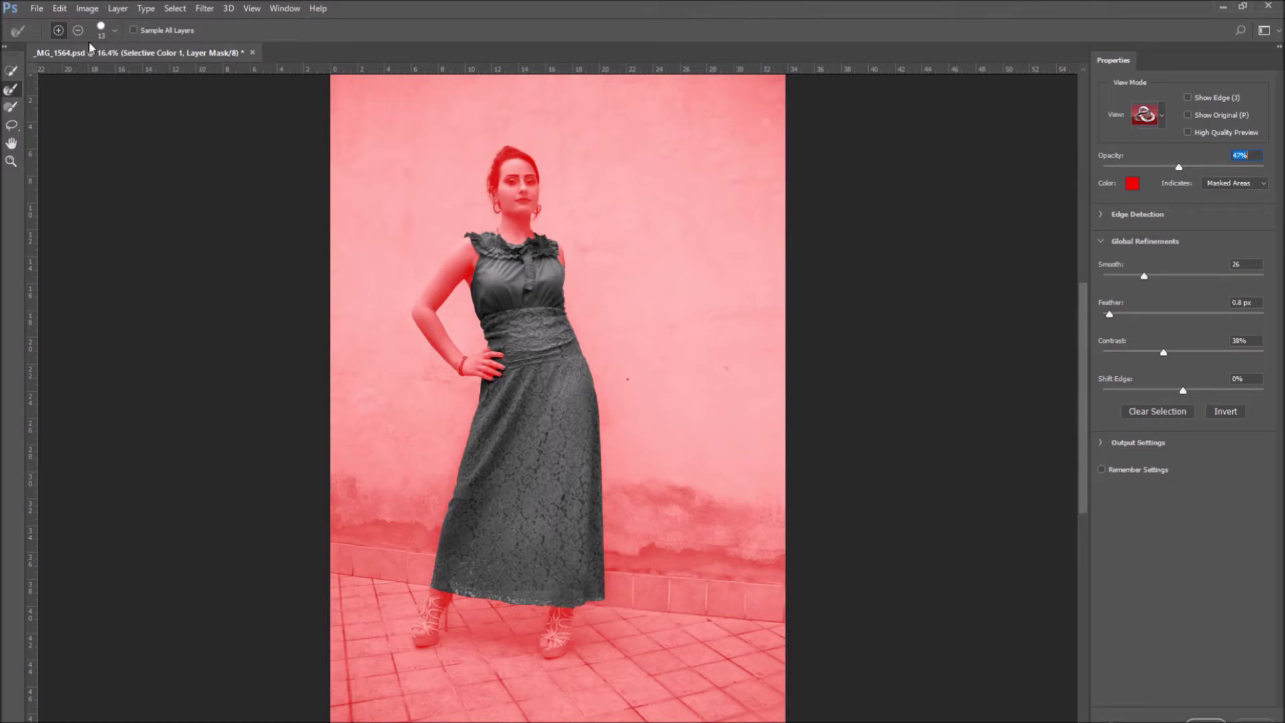
click(77, 30)
click(114, 30)
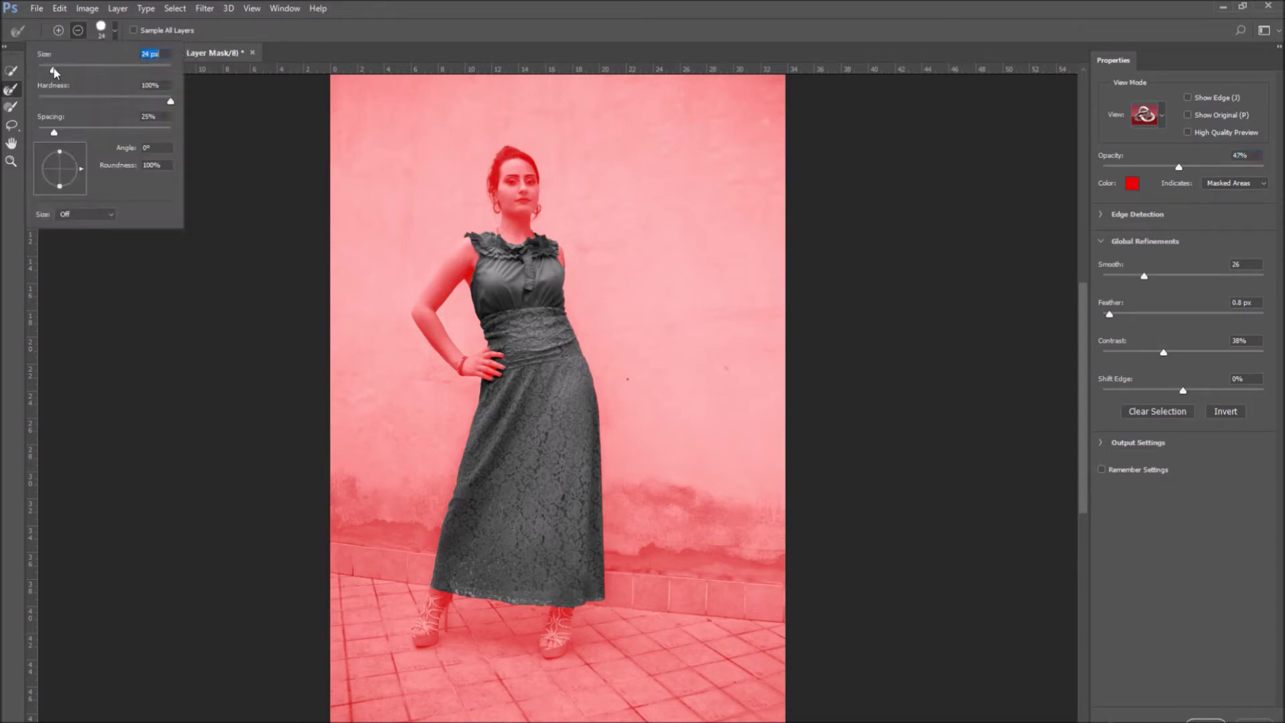
click(490, 379)
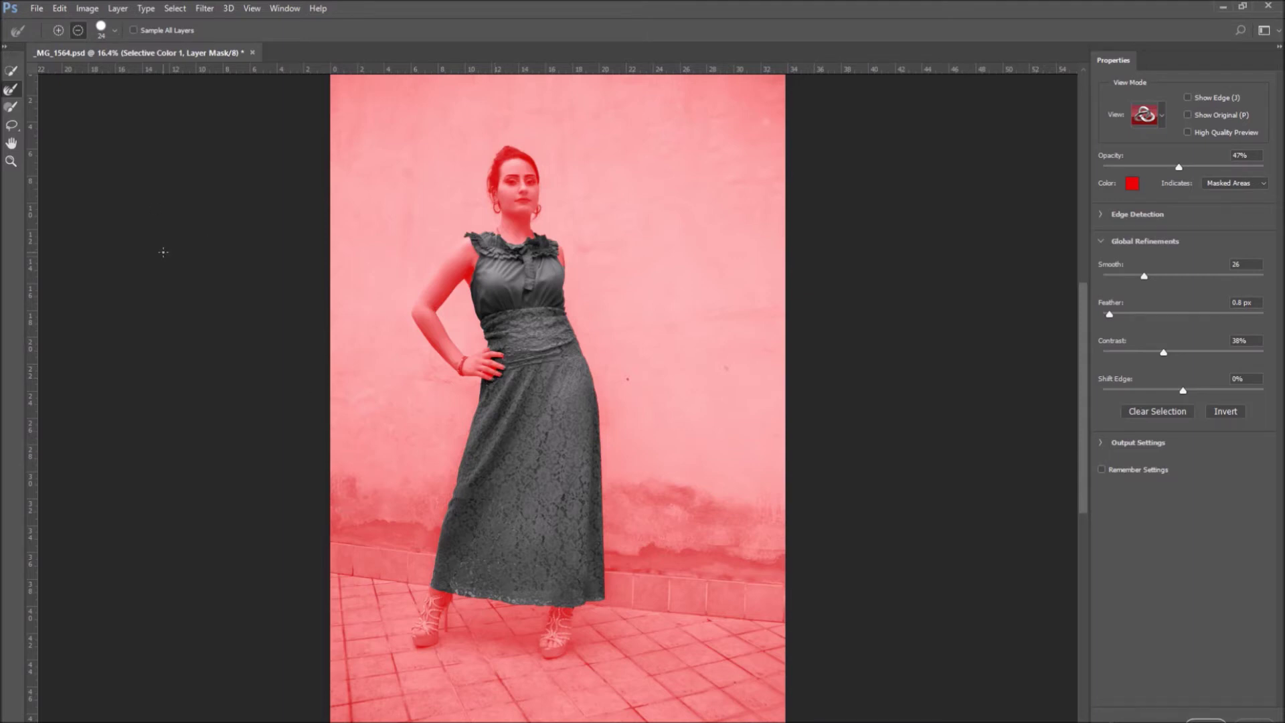
key(b)
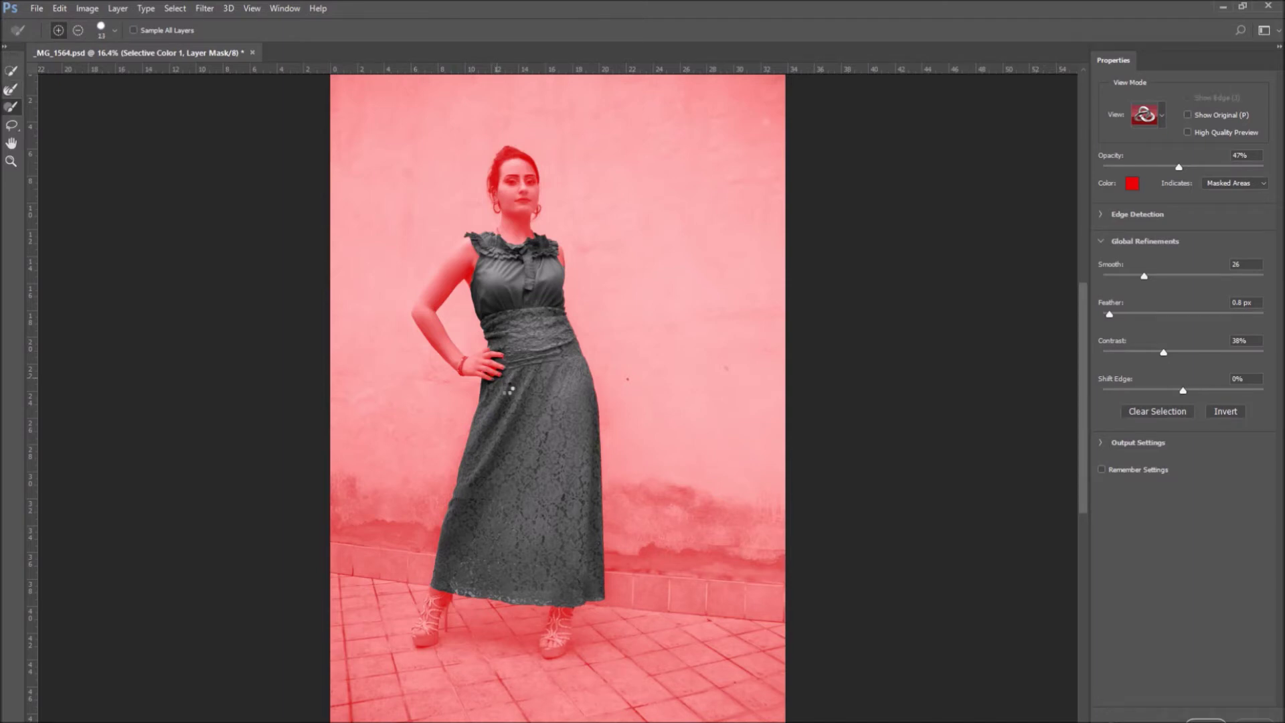
key(alt)
key(r)
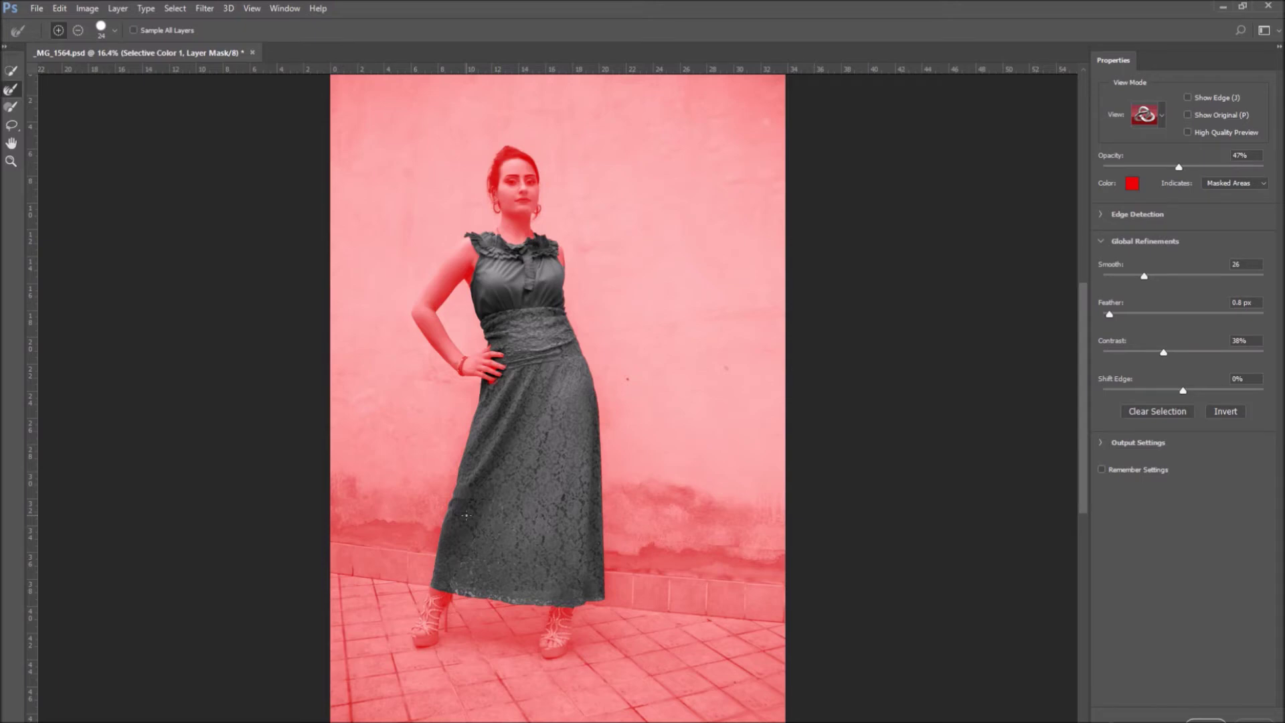
Step: Remove the fingertips and the sliver of skin at the armpit from the dress selection with a 13 px brush
scroll(504, 275, up, 5)
key(b)
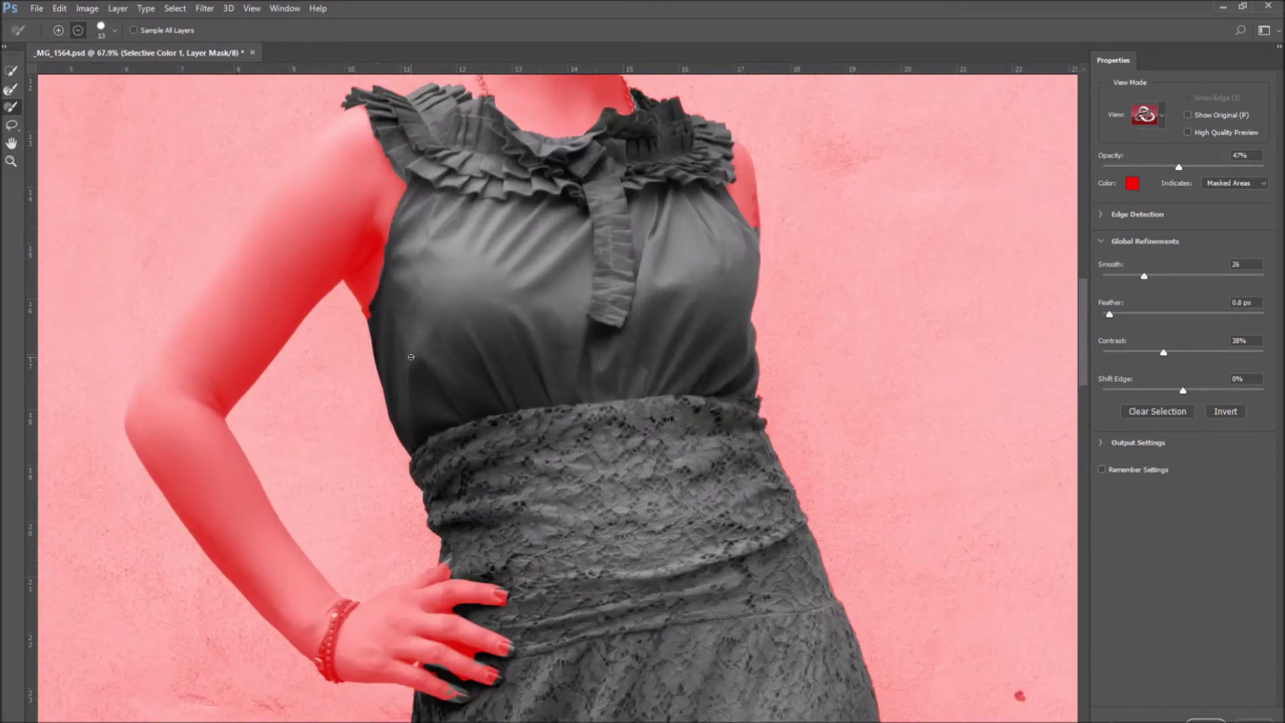
click(450, 559)
click(502, 592)
click(508, 647)
click(496, 679)
drag(453, 696, 463, 694)
click(367, 312)
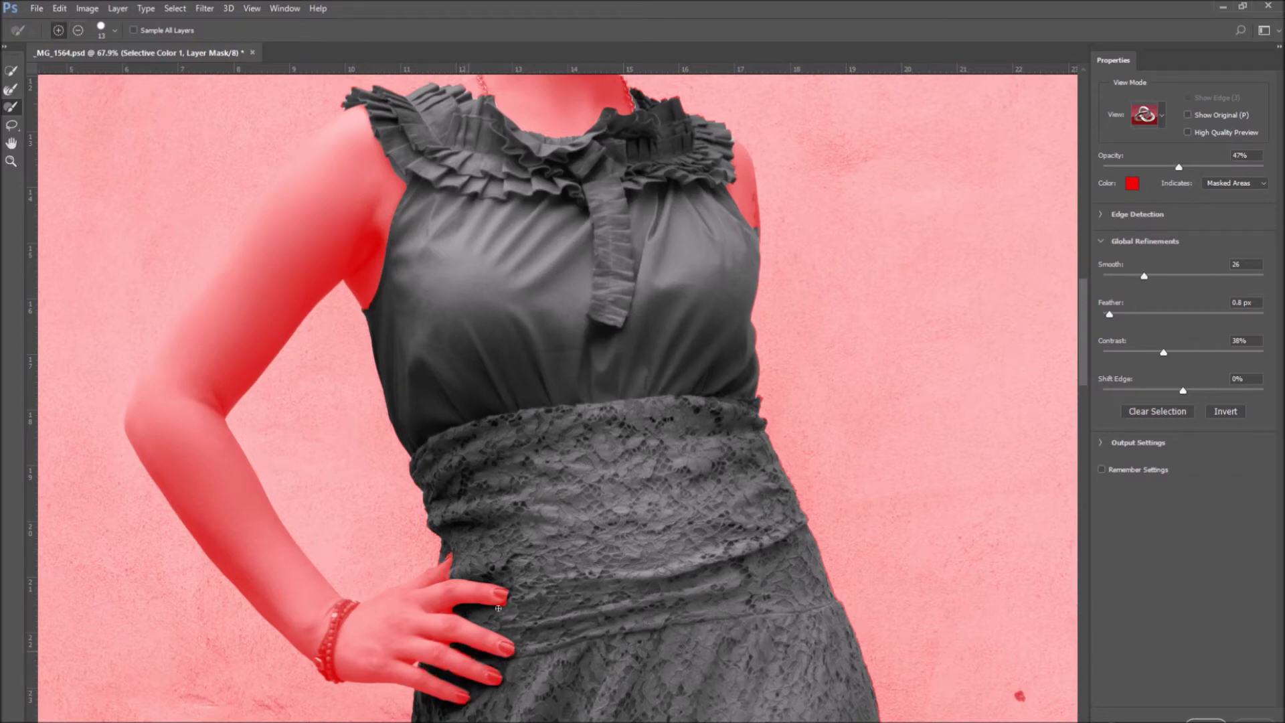
Step: Set Shift Edge to +9% and Smooth to 16, and apply the refined dress selection
key(alt)
drag(1183, 390, 1190, 389)
drag(1144, 276, 1128, 275)
key(w)
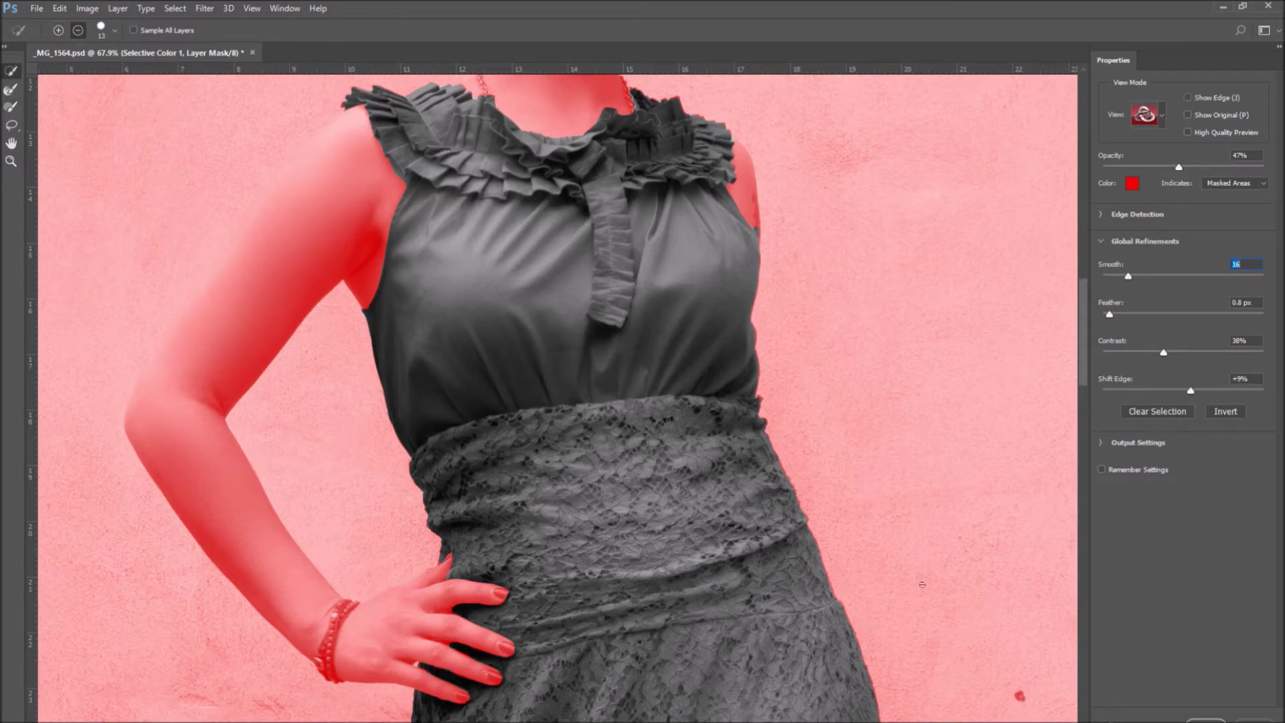
click(1205, 720)
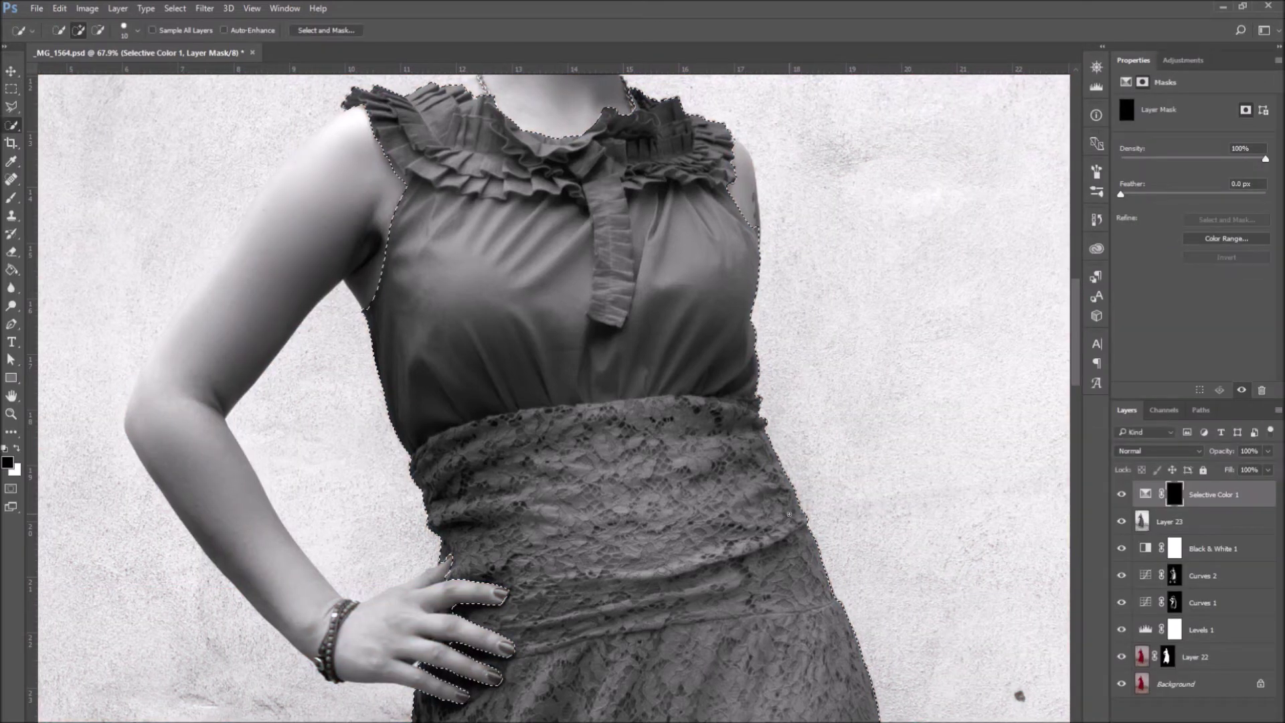
Step: Fill the selected dress area with white on the Selective Color 1 mask using the Paint Bucket
scroll(789, 514, down, 5)
key(x)
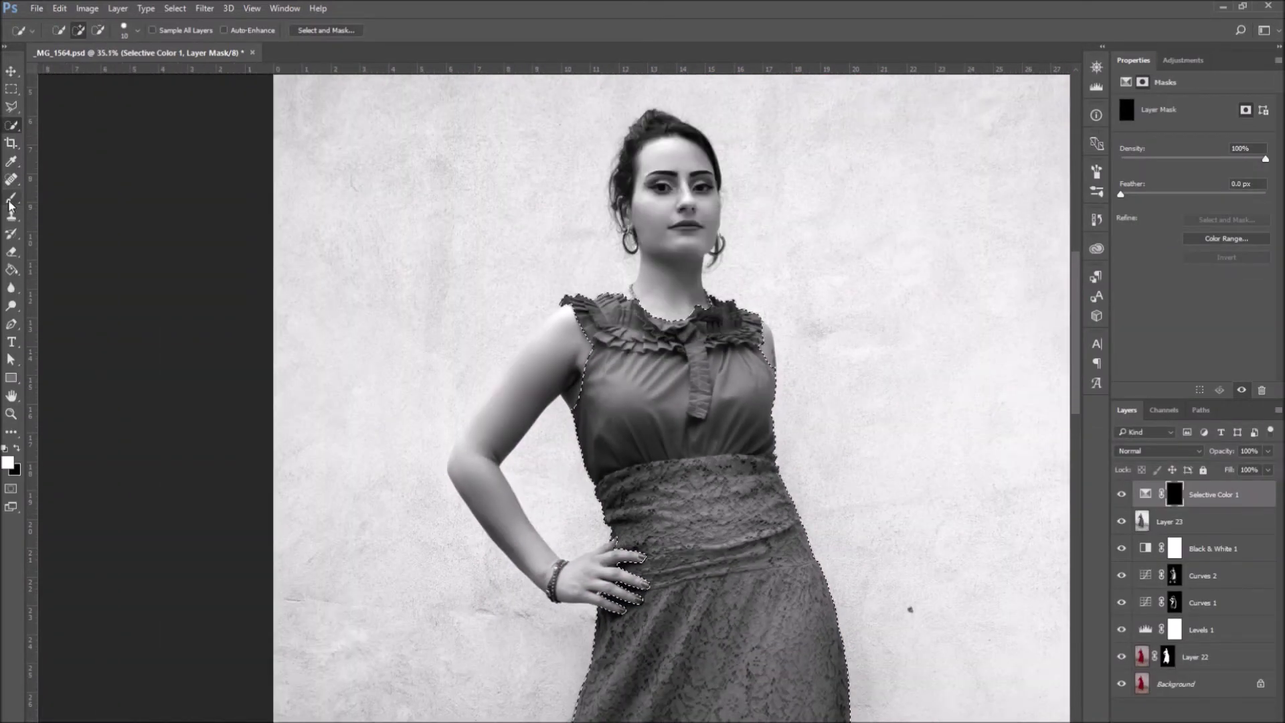
click(11, 269)
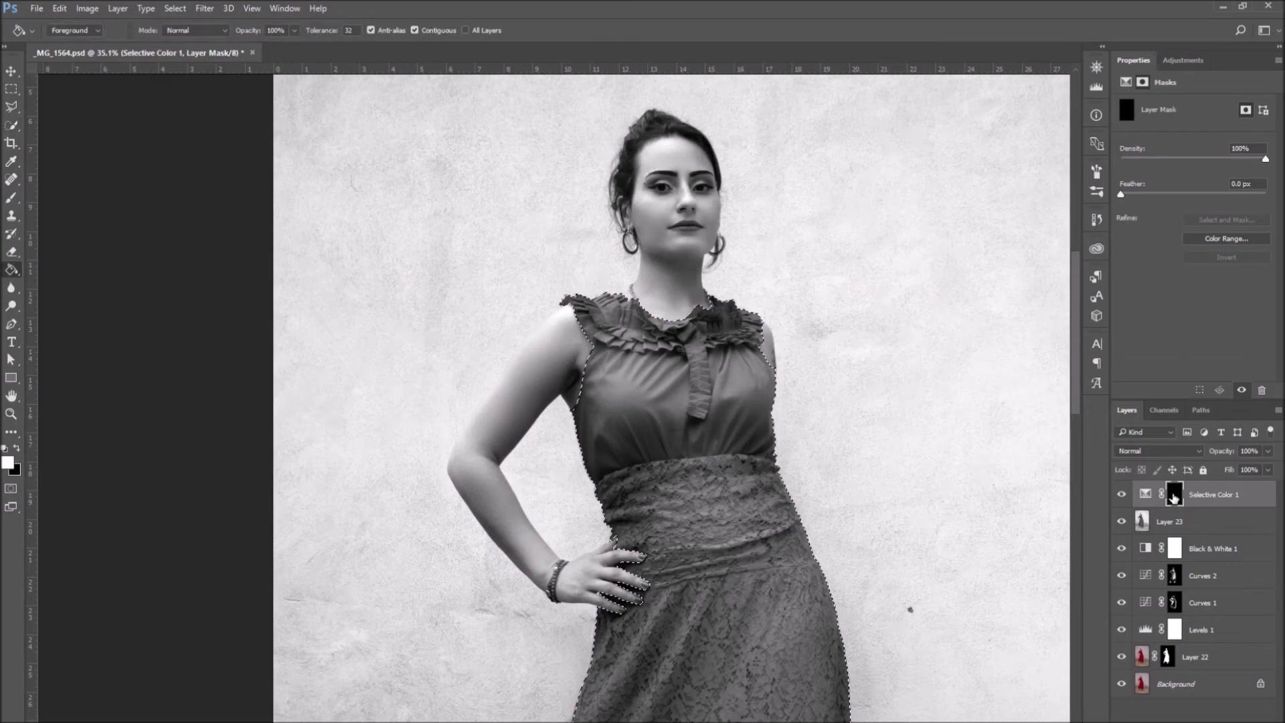
click(721, 489)
drag(720, 565, 599, 372)
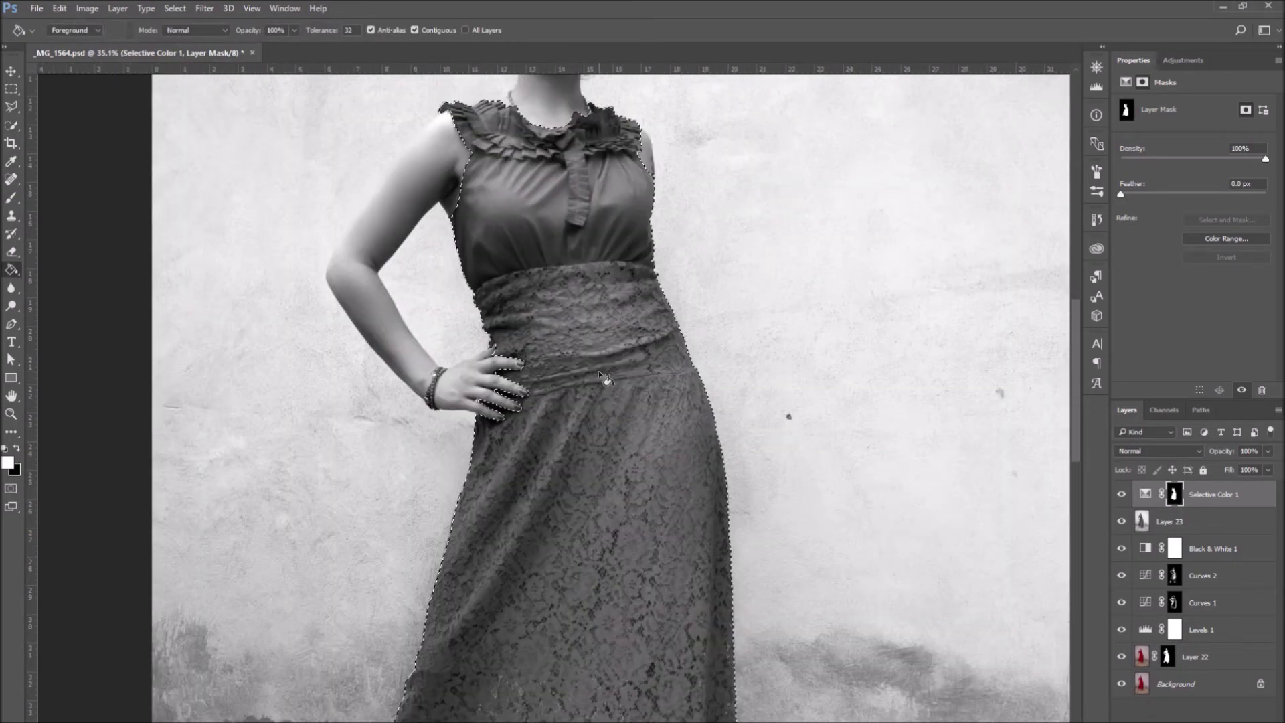
scroll(602, 395, down, 3)
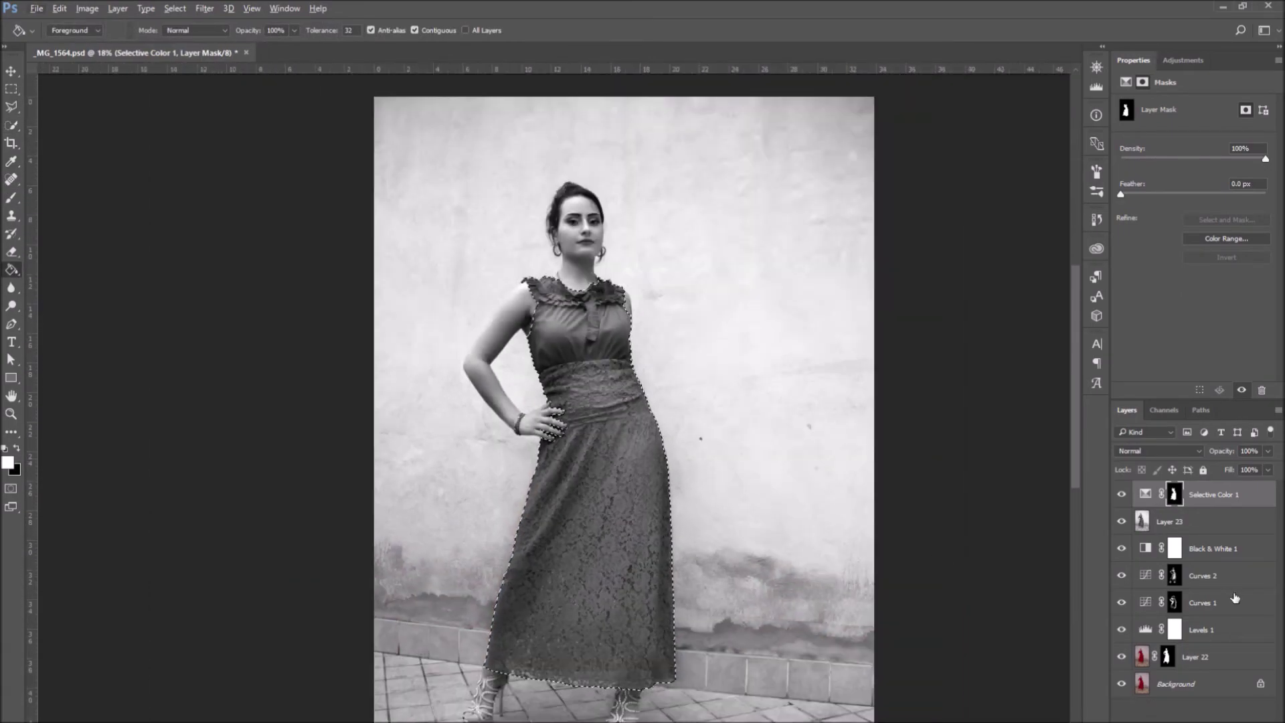
Step: Deselect, set Selective Color 1's Neutrals to Cyan -25, Magenta +28, Yellow +27 and Black -4, and save the document
click(1144, 495)
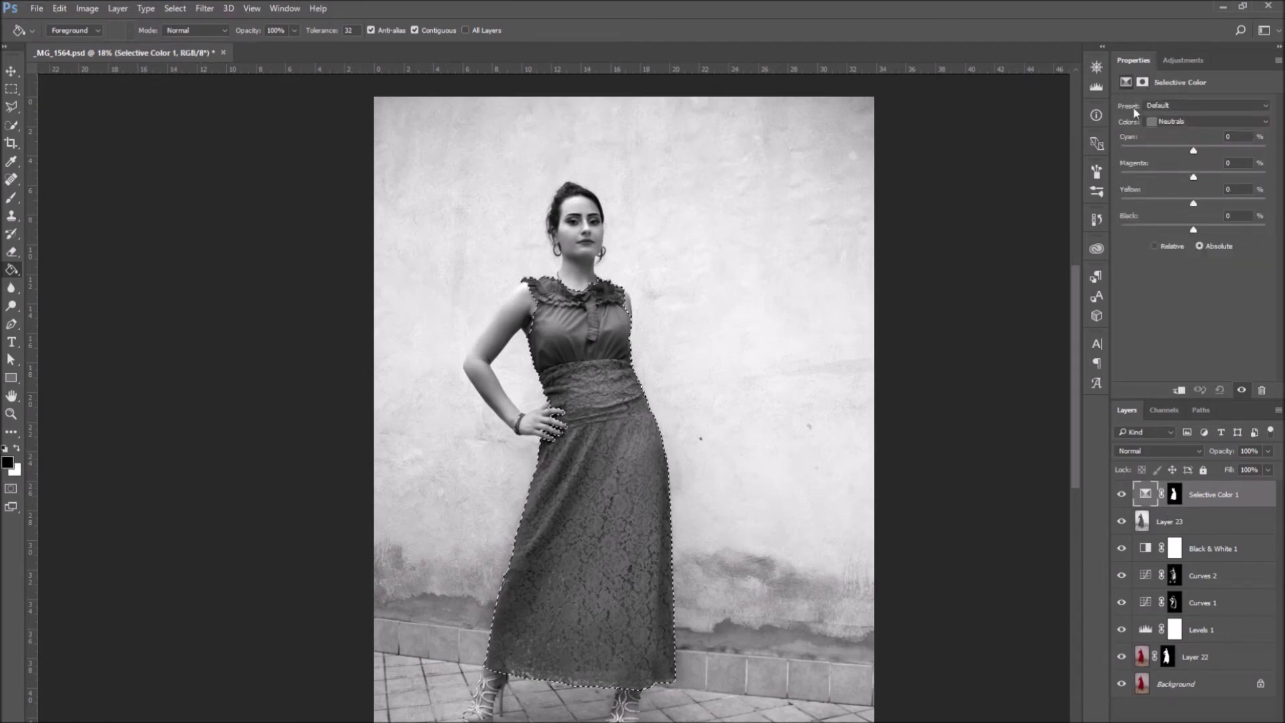
key(ctrl+d)
click(1183, 126)
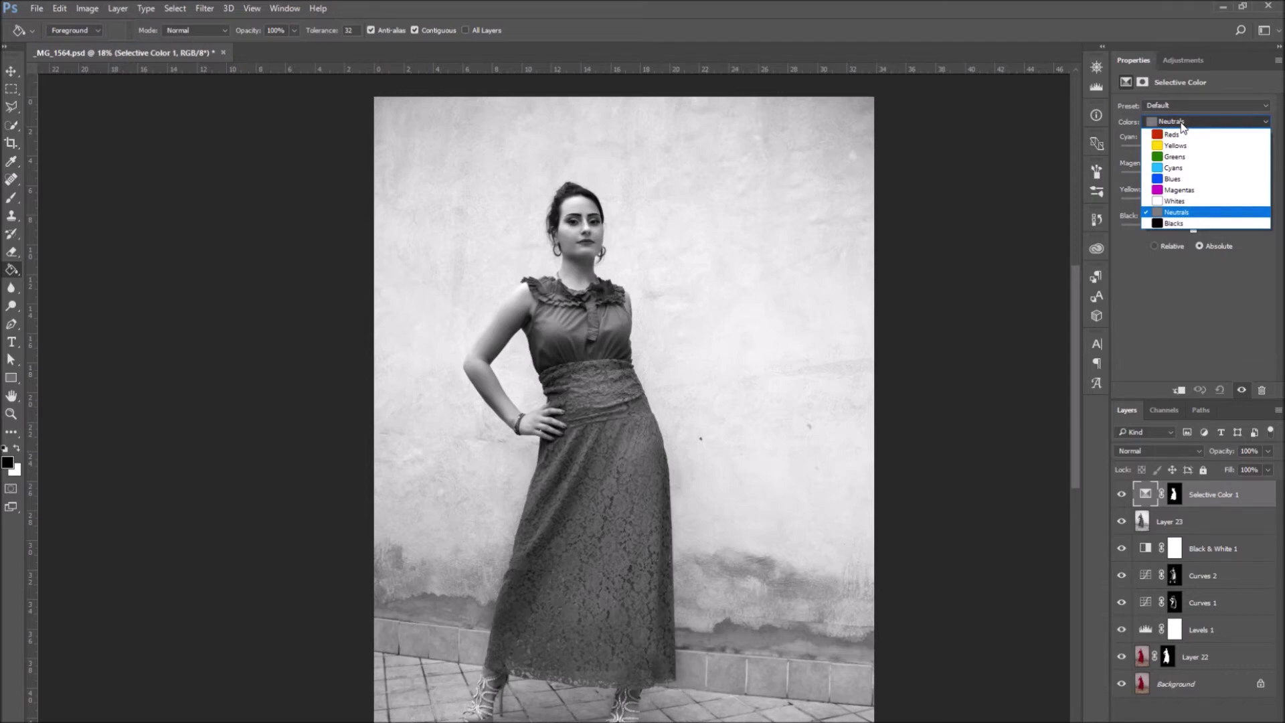
click(1179, 212)
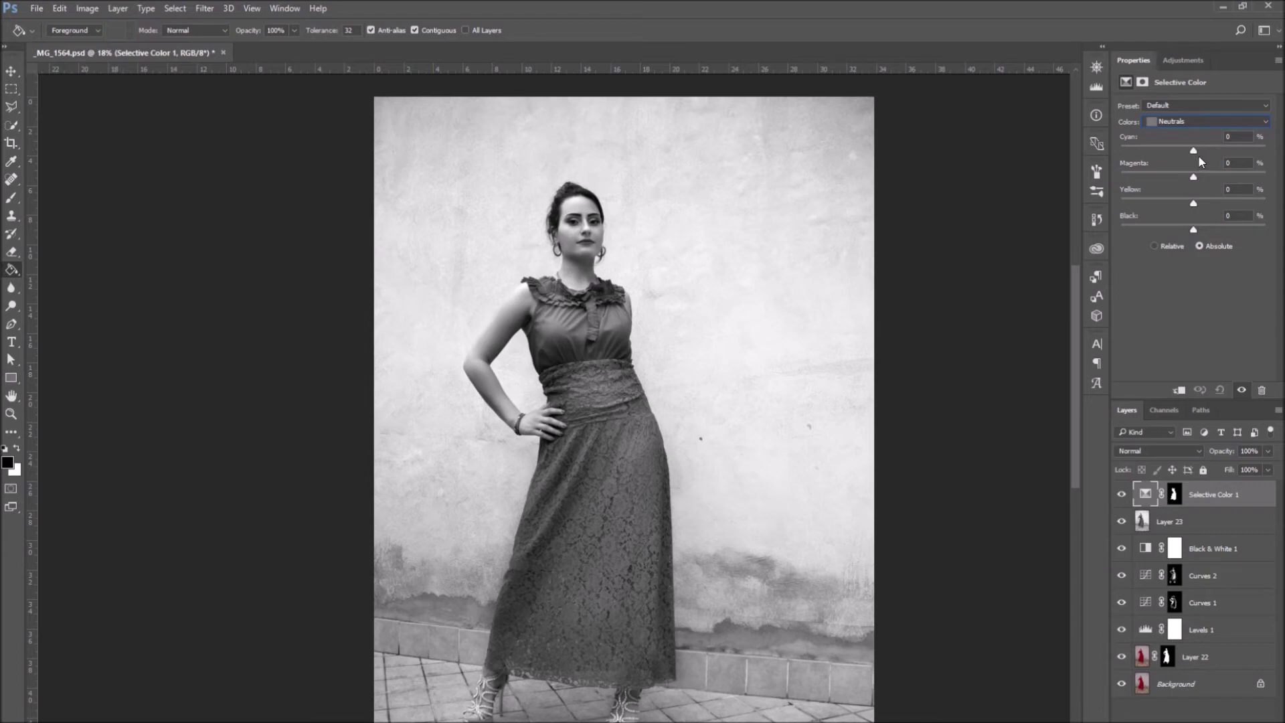
drag(1193, 150, 1202, 176)
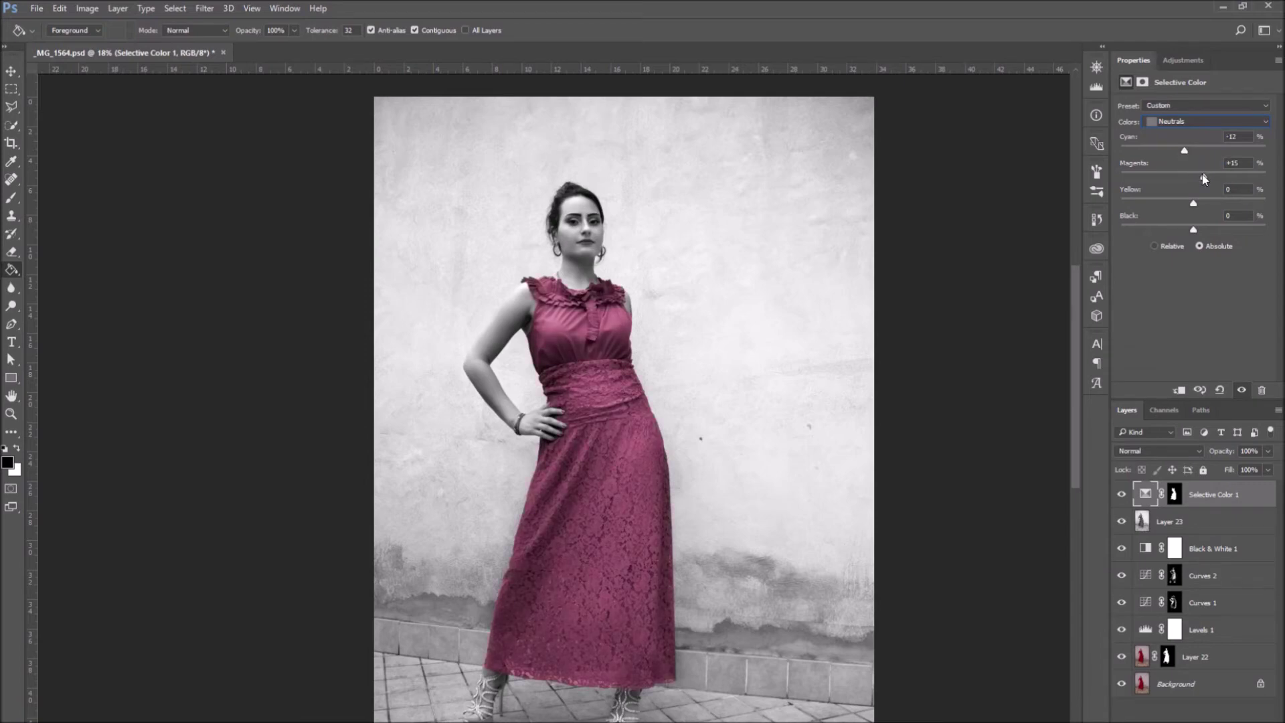
drag(1194, 230, 1213, 177)
drag(1184, 150, 1175, 149)
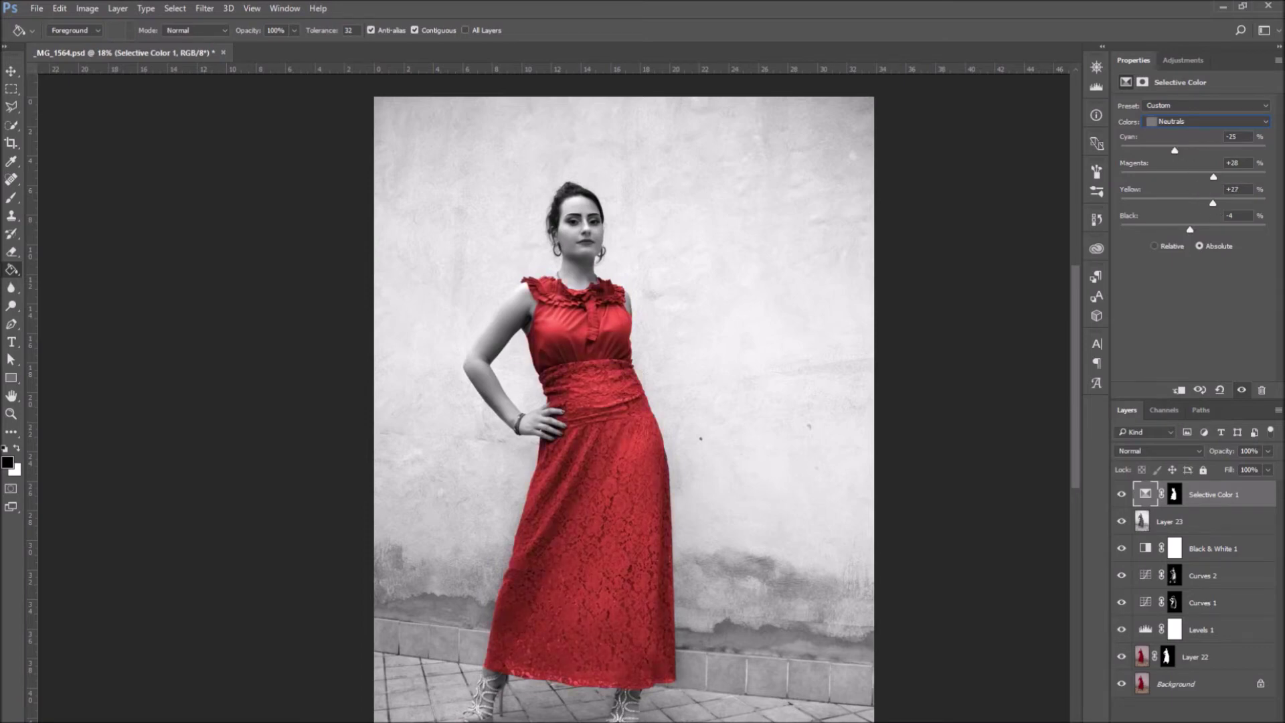
key(ctrl+s)
click(1171, 122)
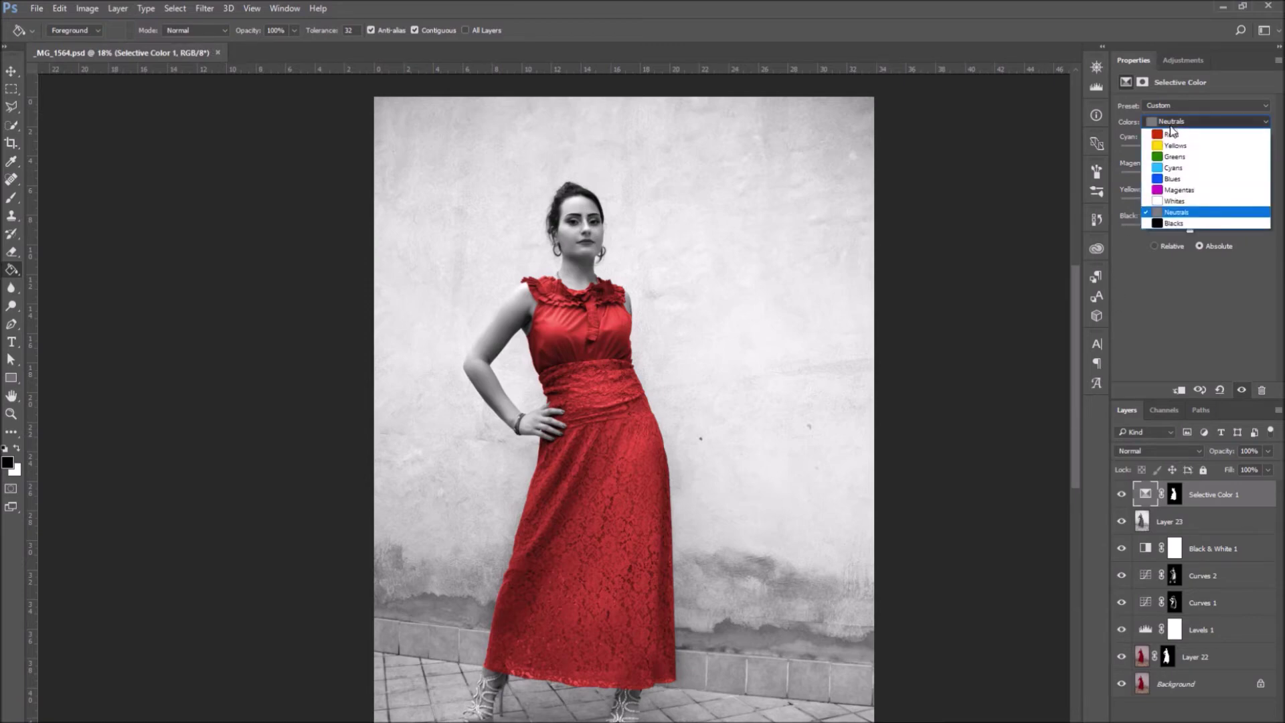
click(1170, 125)
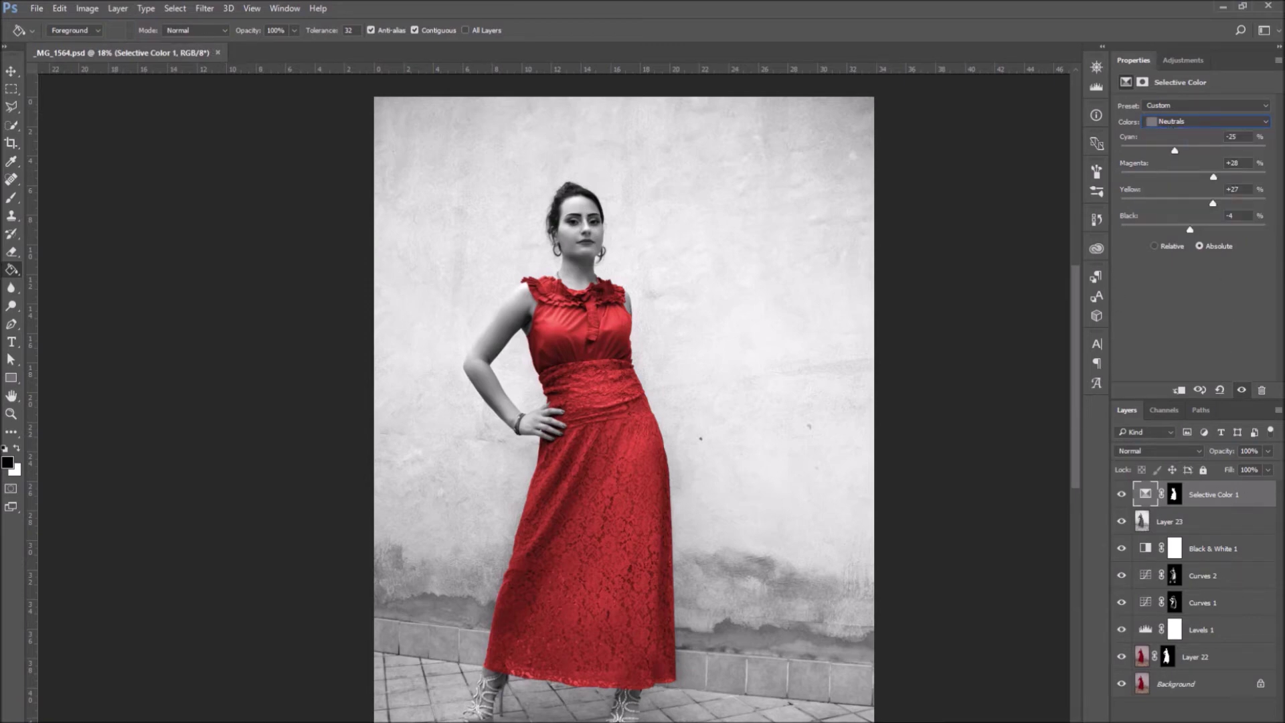
Step: Add a second Selective Color adjustment layer above Selective Color 1 and invert its mask to black
click(118, 8)
mouse_move(175, 191)
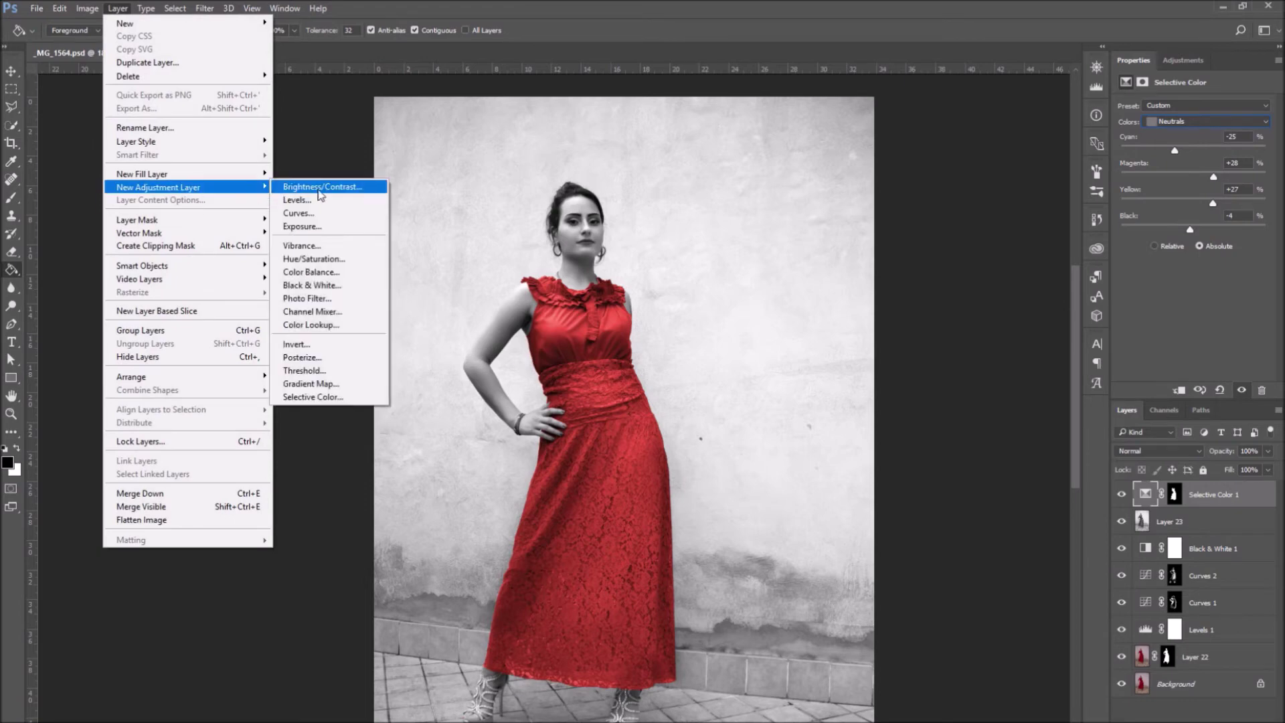
click(320, 397)
click(787, 240)
key(ctrl+i)
Step: On the Selective Color 2 mask, fill Layer 22's subject selection with white and the dress area with black
ctrl+click(1166, 683)
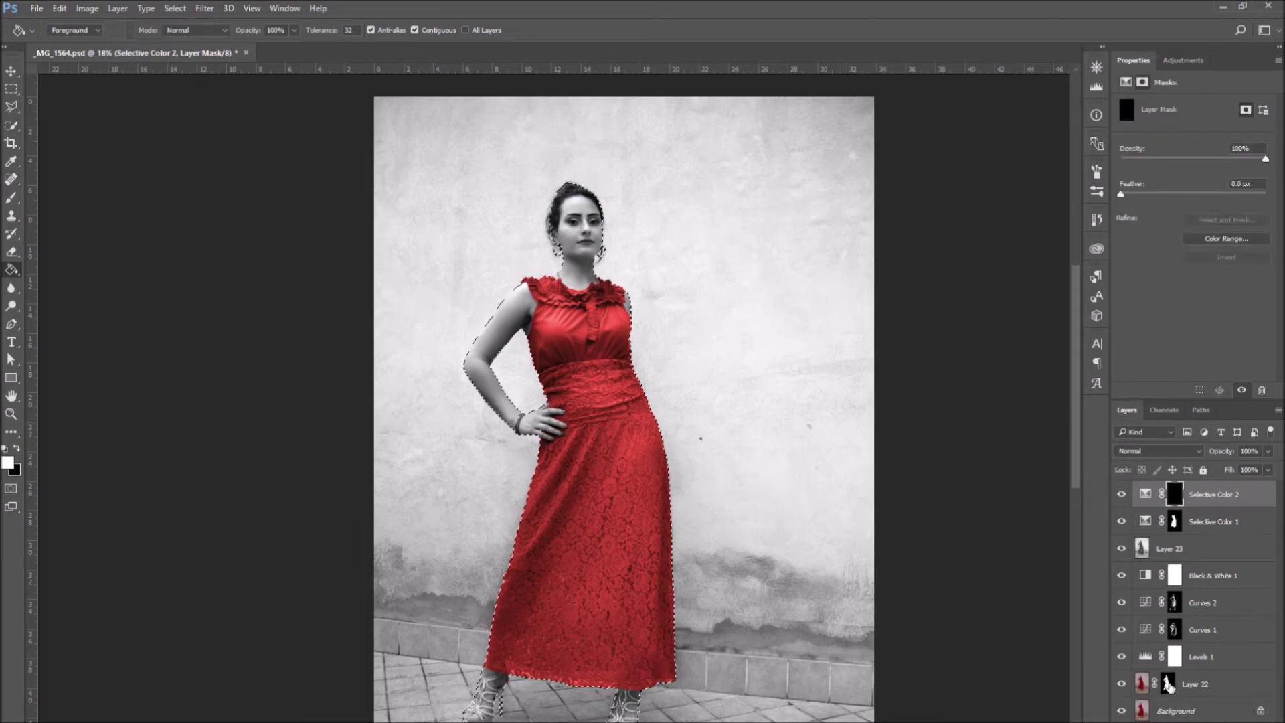
click(579, 532)
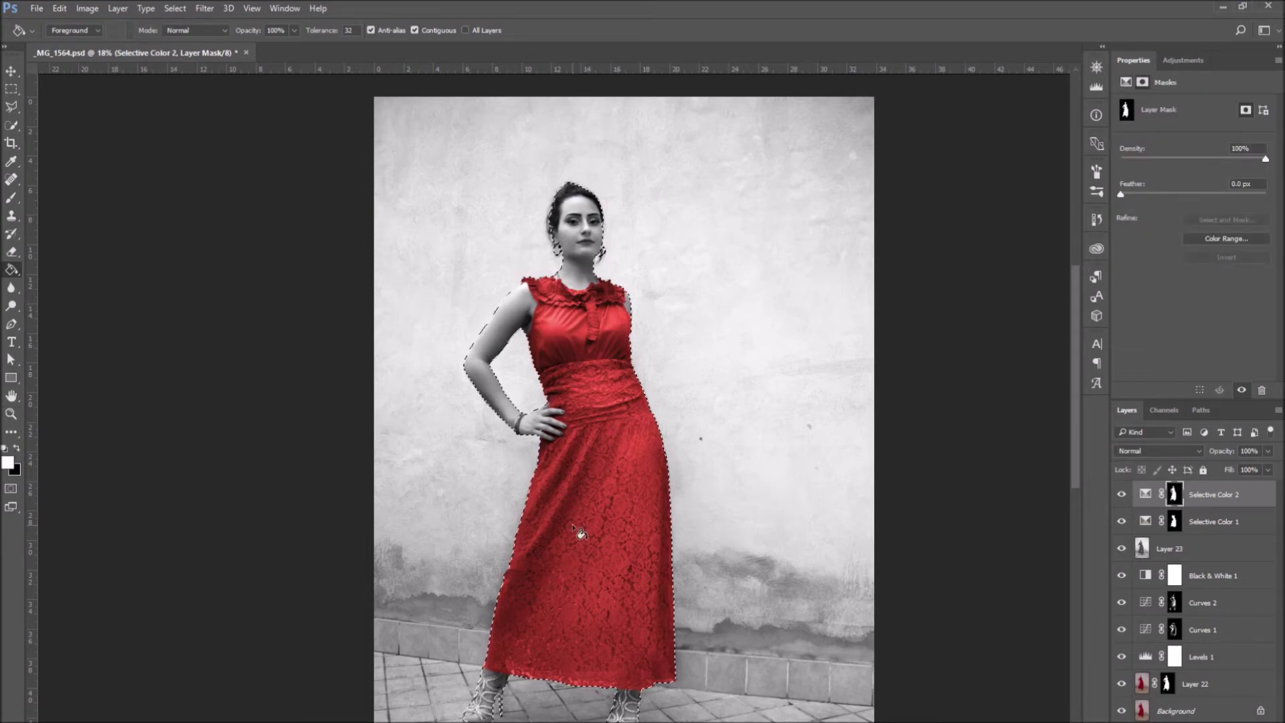
key(x)
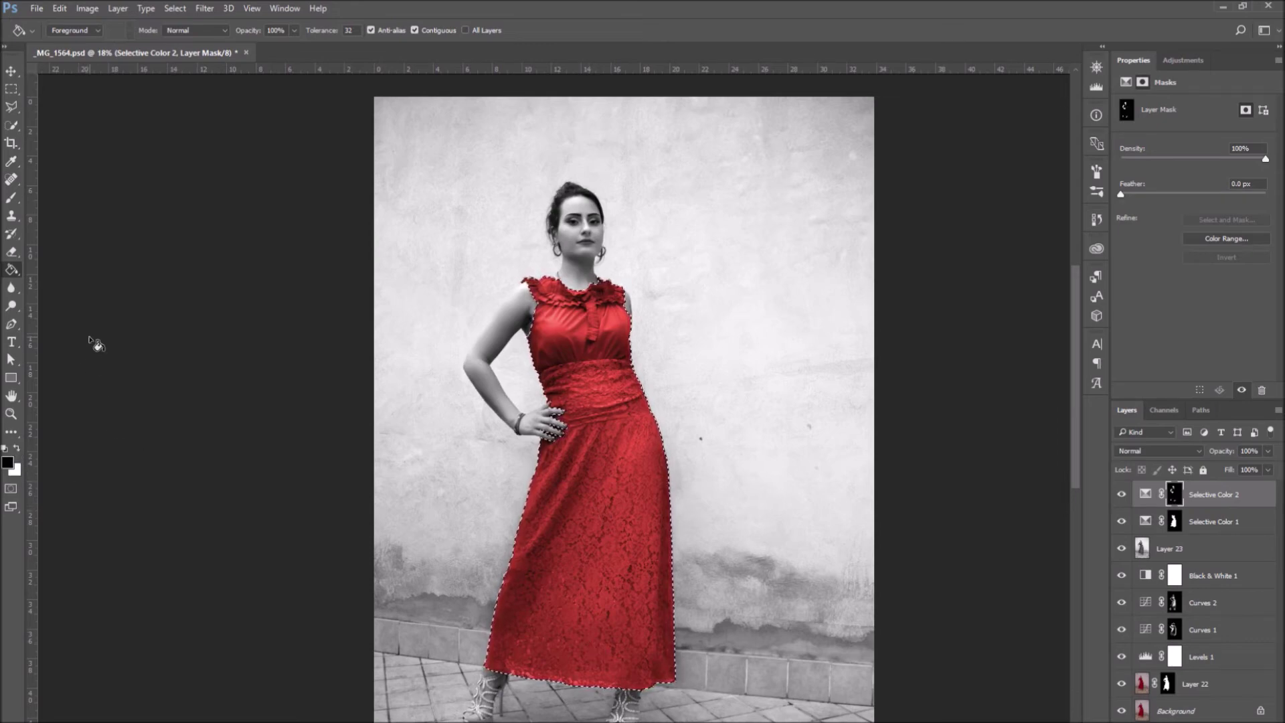
Step: Set Selective Color 2's Neutrals to Cyan -9, Magenta -1, Yellow +9 and Black -3
click(1145, 494)
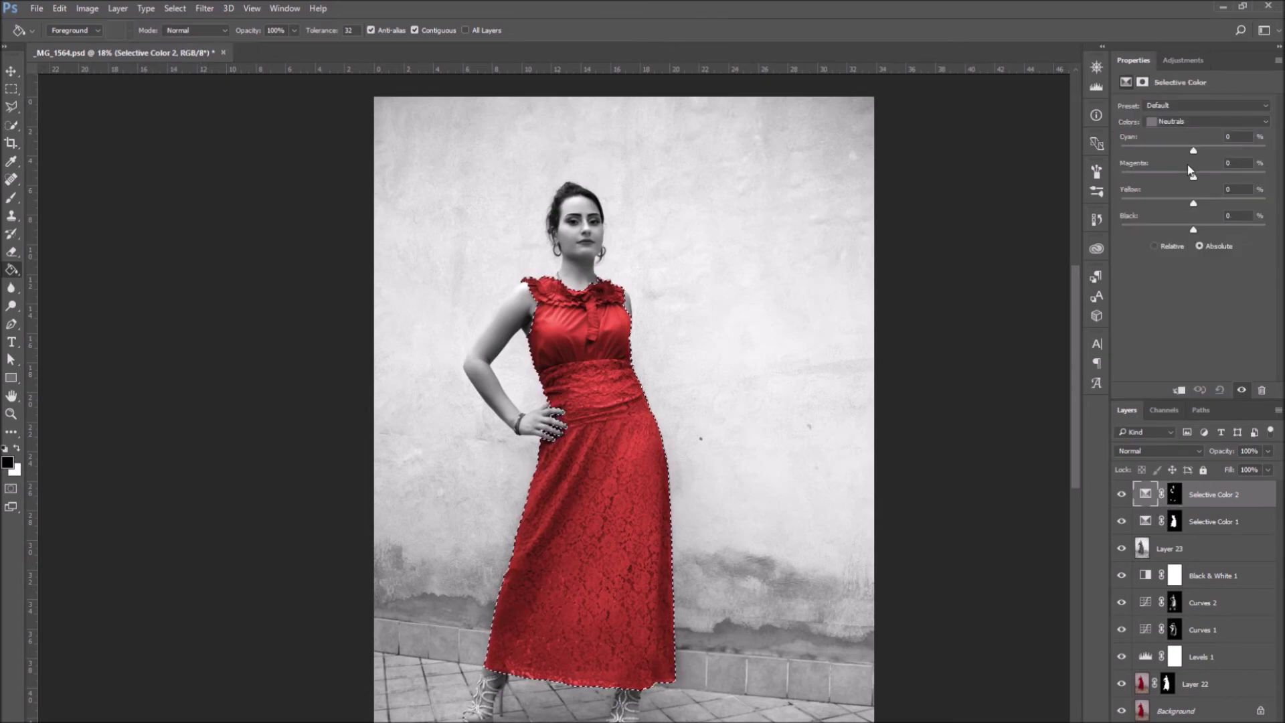
drag(1183, 147, 1187, 149)
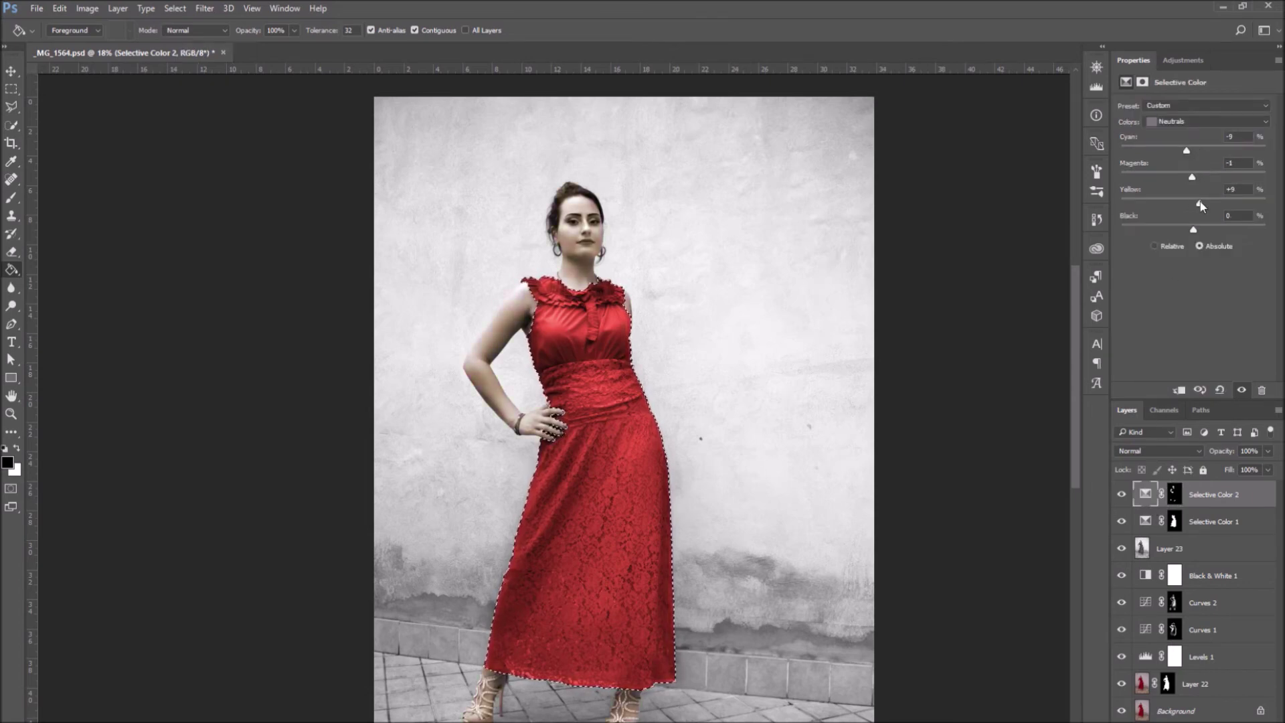
drag(1193, 227, 1190, 233)
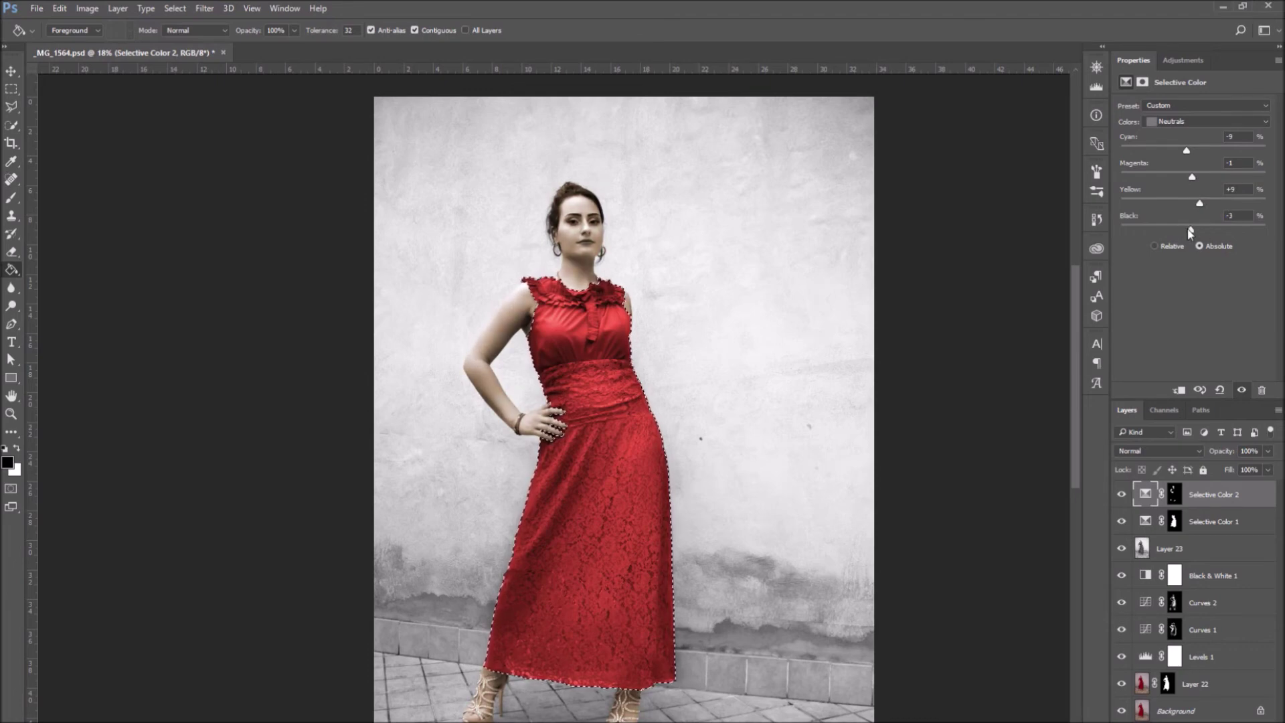
Step: Set Selective Color 2's Whites to Cyan -6, Magenta +10, Yellow +9 and Black -8
click(1204, 122)
click(1185, 201)
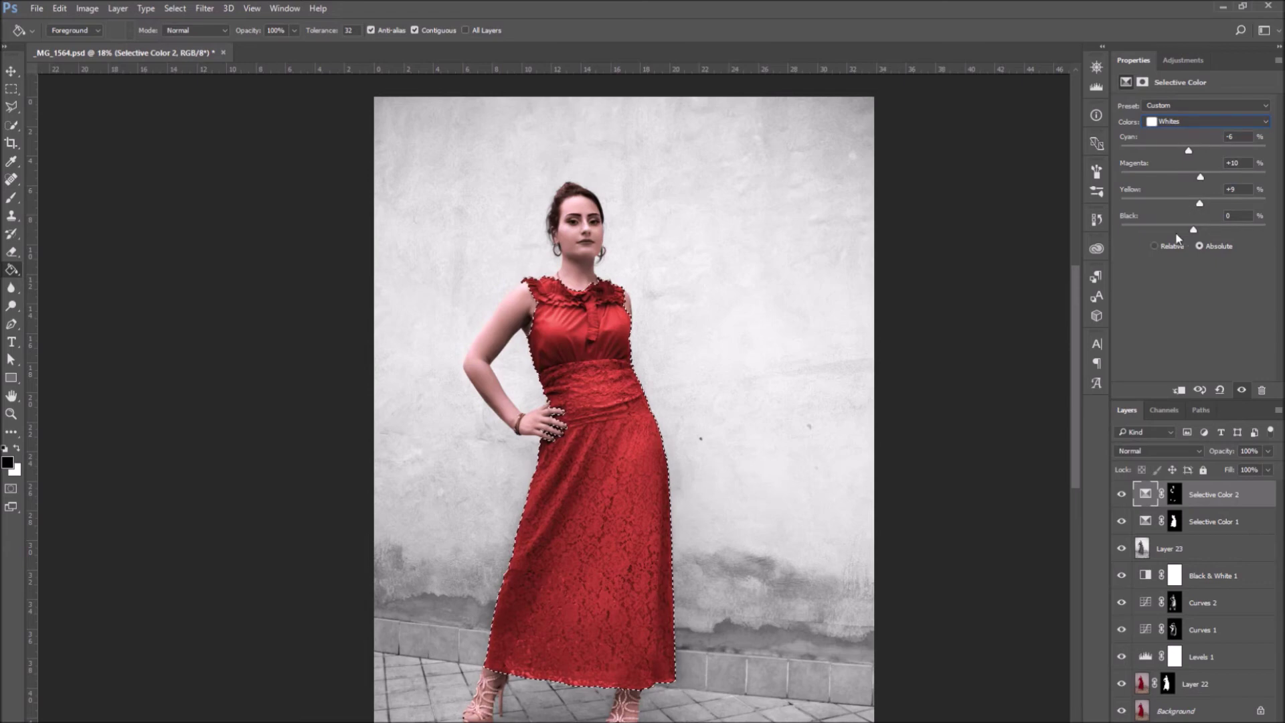
drag(1193, 230, 1192, 231)
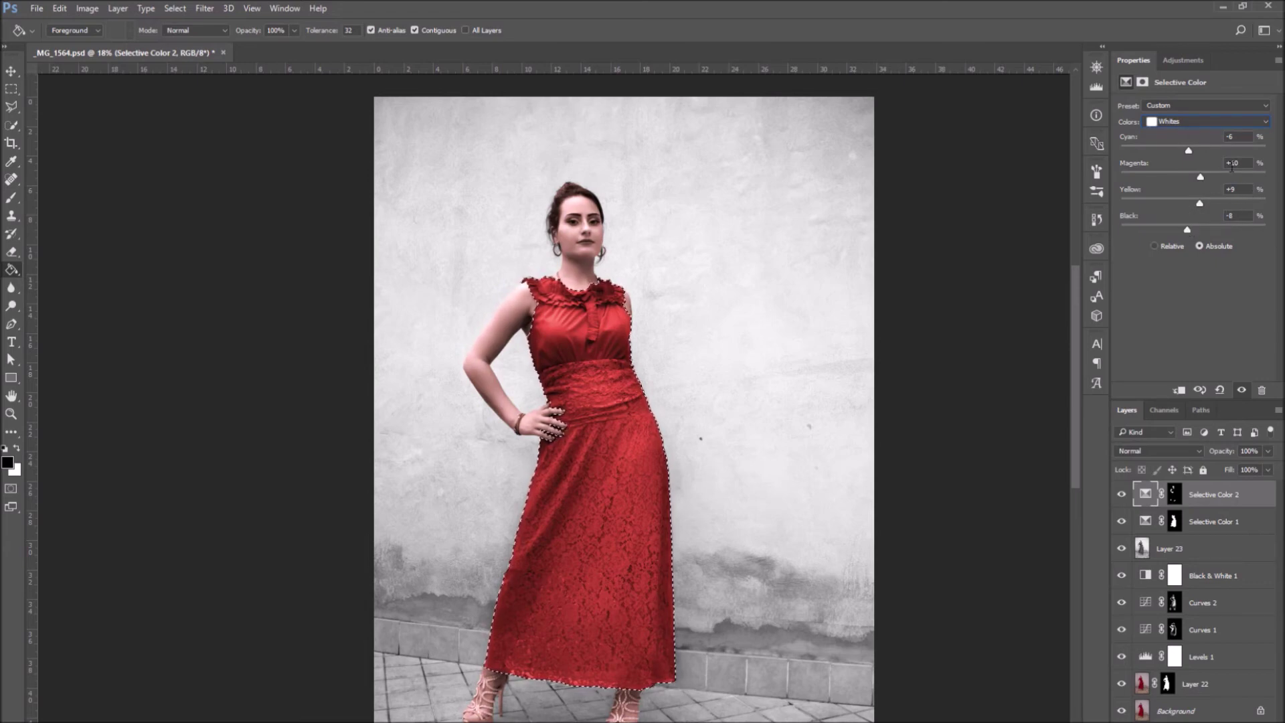
Step: Set Selective Color 2's Blacks to Cyan +11, Magenta +12, Yellow +10 and Black -6, and deselect the dress
click(1186, 122)
click(1199, 225)
drag(1192, 149, 1206, 150)
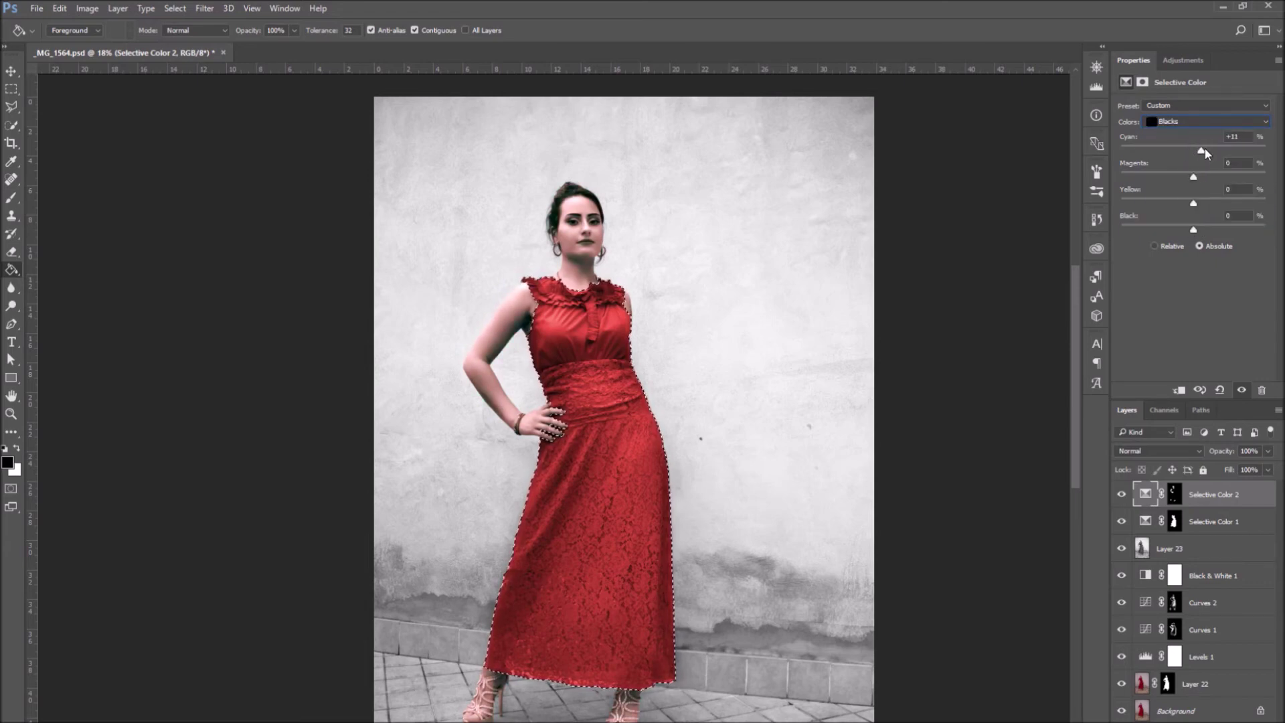
mouse_move(1182, 205)
mouse_down()
mouse_move(1200, 203)
mouse_move(1203, 231)
mouse_move(1183, 228)
mouse_up()
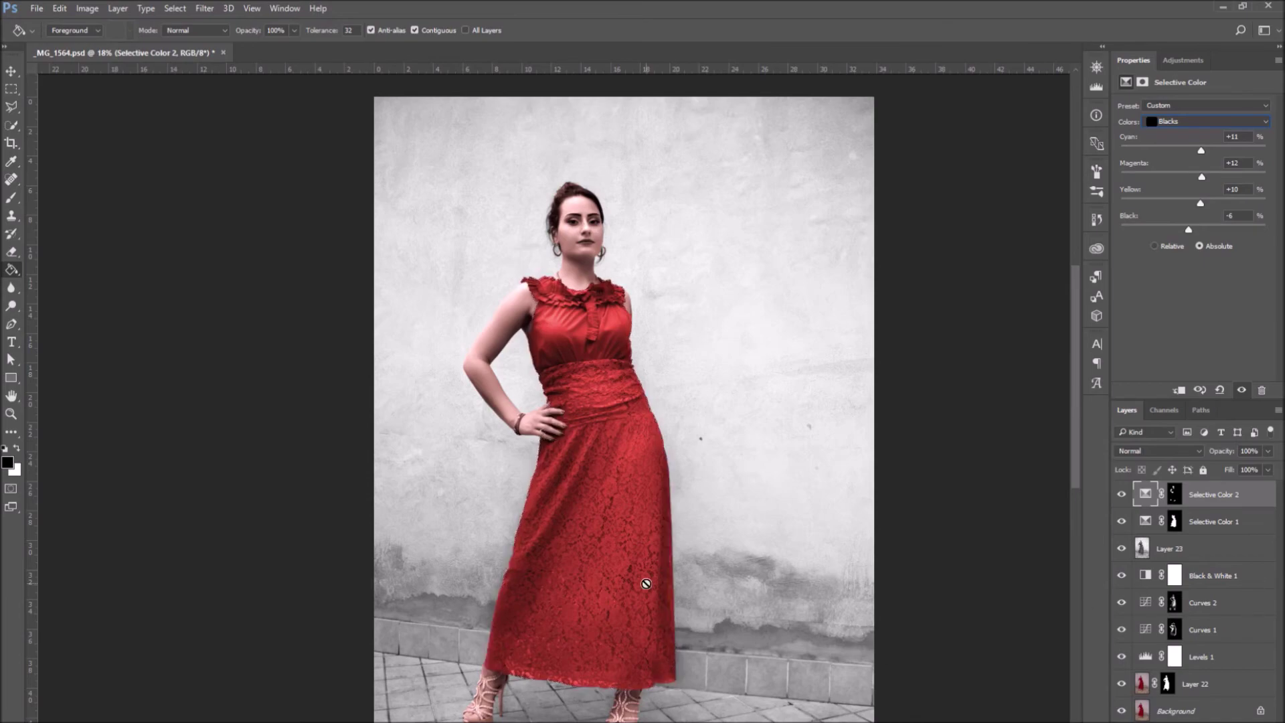
Step: Add another Selective Color adjustment layer above Selective Color 2 for the shoes, with its mask inverted to black
click(12, 71)
click(954, 673)
scroll(669, 583, up, 6)
drag(669, 583, 688, 268)
scroll(672, 450, up, 6)
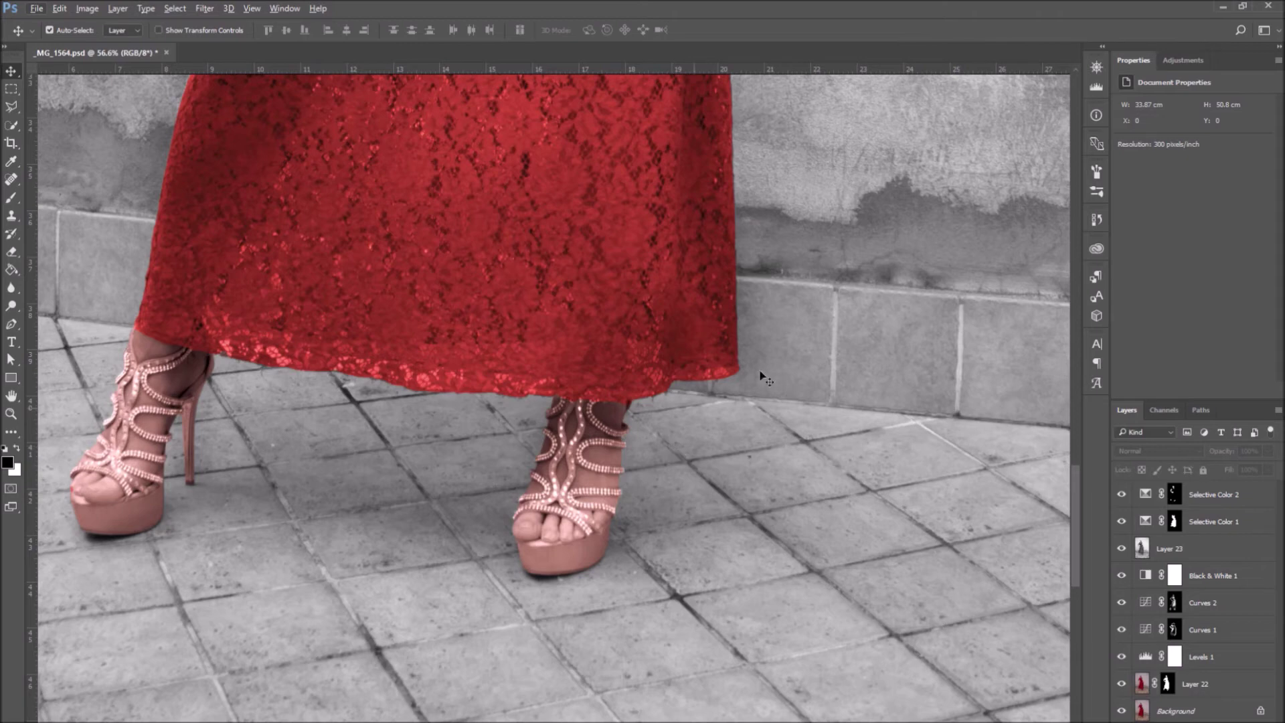
click(1212, 494)
click(118, 8)
mouse_move(288, 180)
click(315, 399)
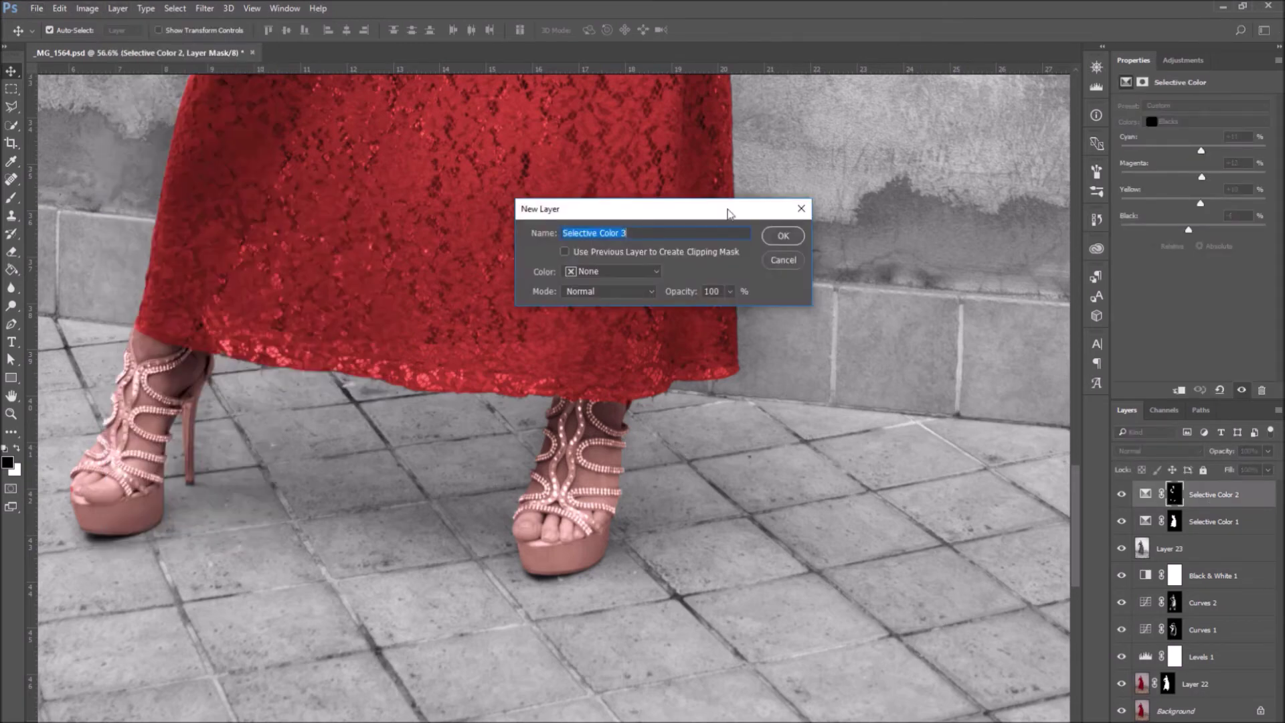
click(783, 235)
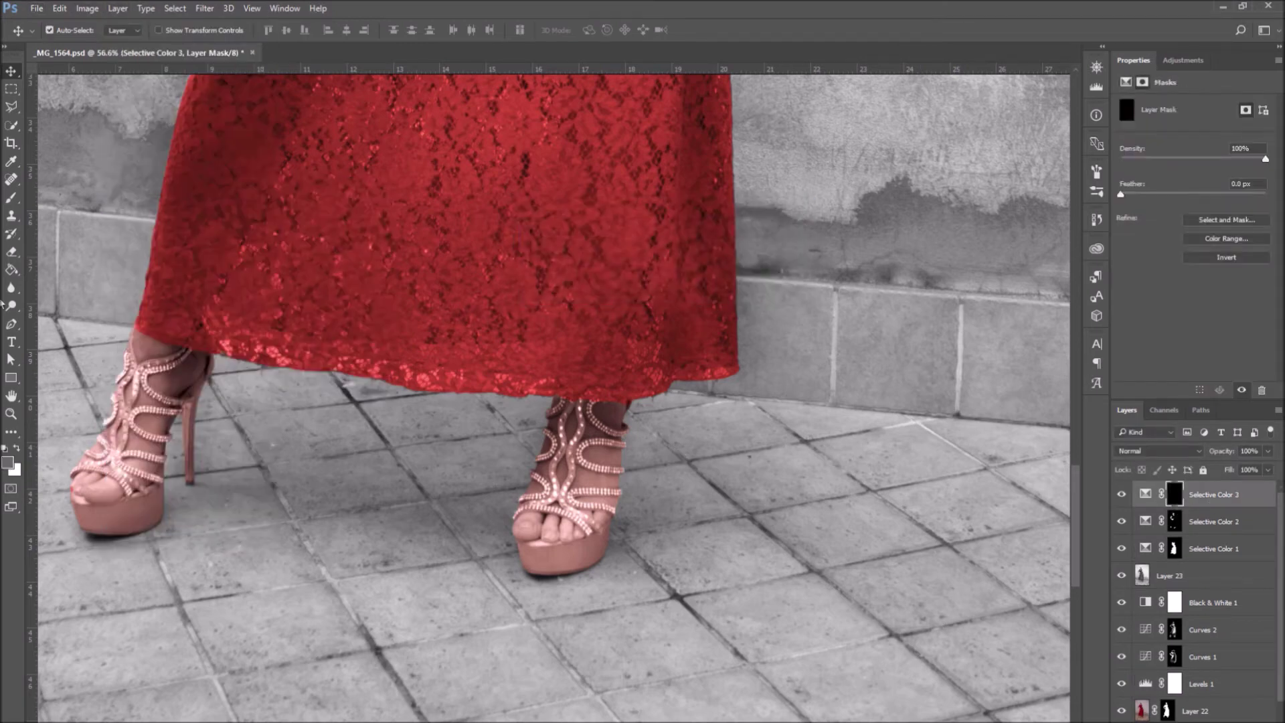
click(11, 126)
mouse_move(189, 362)
mouse_down()
mouse_move(149, 366)
mouse_move(127, 405)
mouse_move(134, 474)
mouse_up()
click(137, 30)
drag(67, 70, 64, 70)
key(Return)
key(ctrl+d)
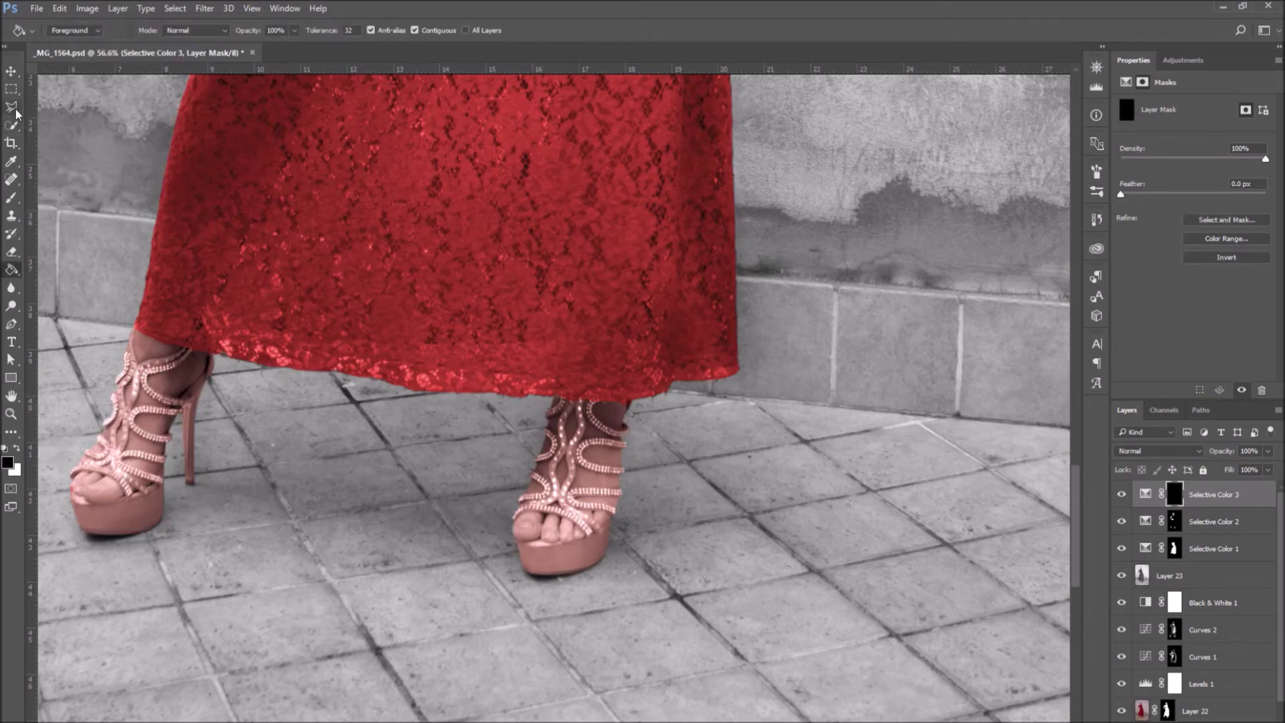
click(11, 125)
mouse_move(136, 356)
mouse_down()
mouse_move(107, 443)
mouse_move(128, 355)
mouse_up()
mouse_move(124, 433)
mouse_down()
mouse_move(127, 479)
mouse_move(93, 515)
mouse_up()
key(ctrl+d)
Step: Load Layer 22's mask as a selection, subtract the Selective Color 1 dress mask, and remove the upper body with a rectangular marquee
ctrl+click(1168, 711)
ctrl+alt+click(1173, 548)
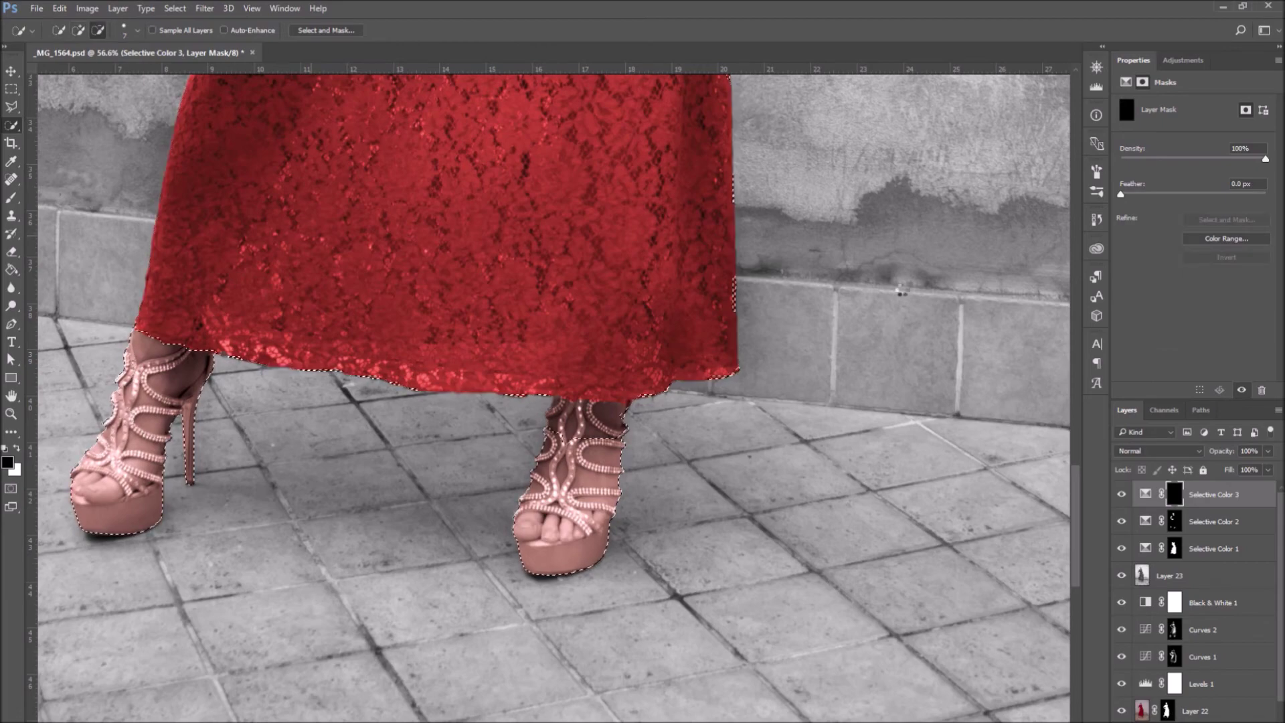
scroll(901, 290, down, 5)
mouse_move(870, 311)
mouse_down()
mouse_move(825, 504)
mouse_move(764, 474)
mouse_up()
key(m)
drag(421, 80, 761, 636)
Step: Clear leftover selection along the dress hem with the Quick Selection tool so that mainly the feet and shoes remain selected
scroll(630, 636, up, 5)
click(11, 126)
drag(415, 315, 603, 362)
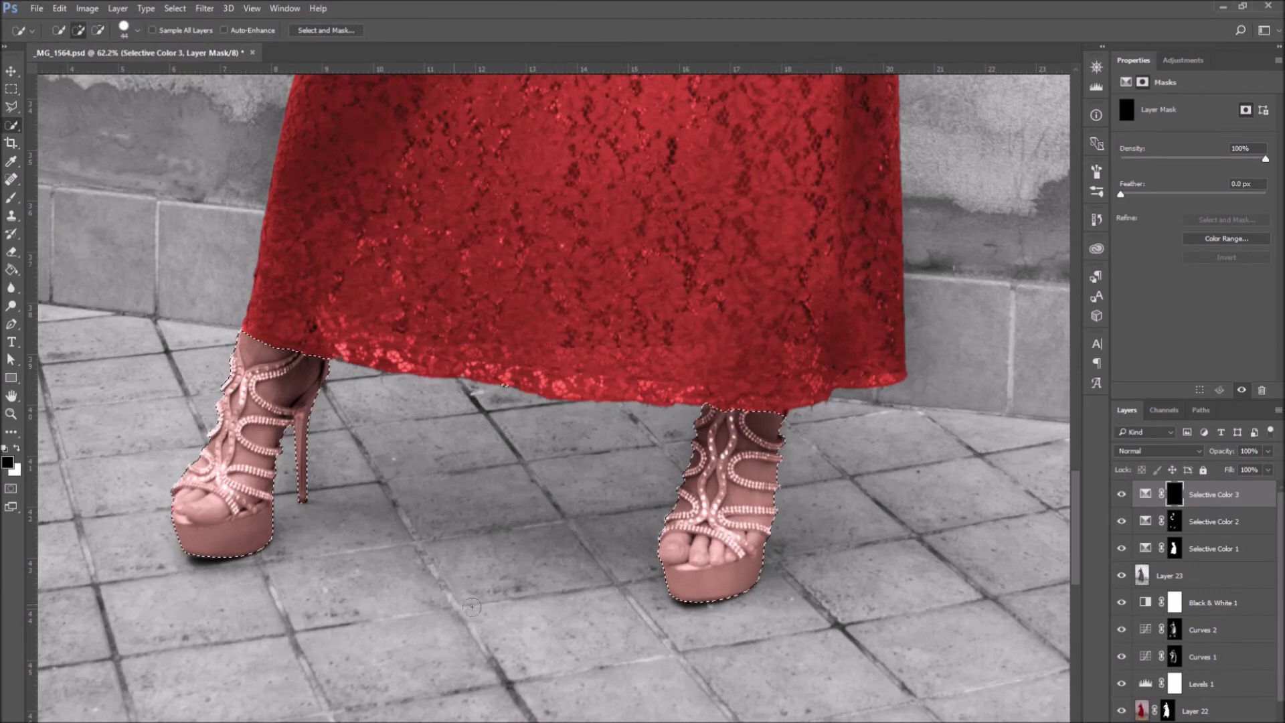
scroll(797, 633, up, 1)
drag(797, 633, 922, 614)
click(123, 30)
click(122, 27)
Step: Subtract the skin between the straps of the left shoe from the selection with the Magnetic Lasso
alt+click(11, 107)
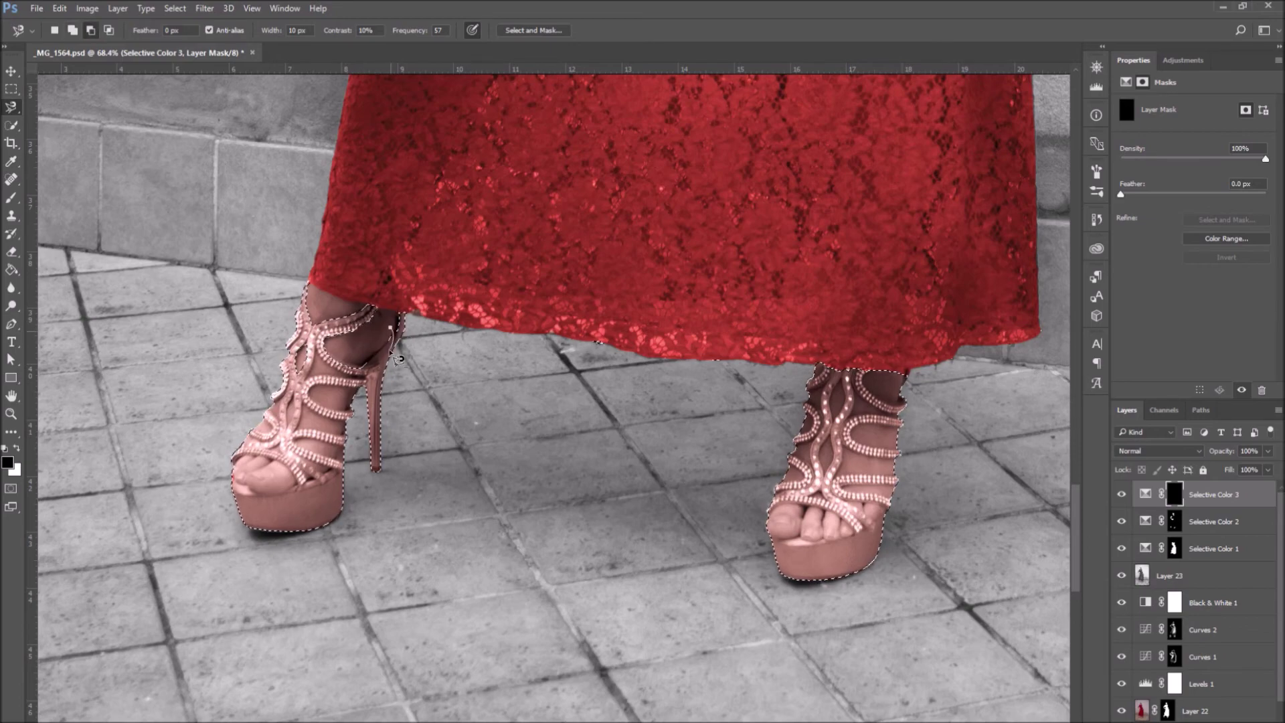
scroll(395, 335, up, 3)
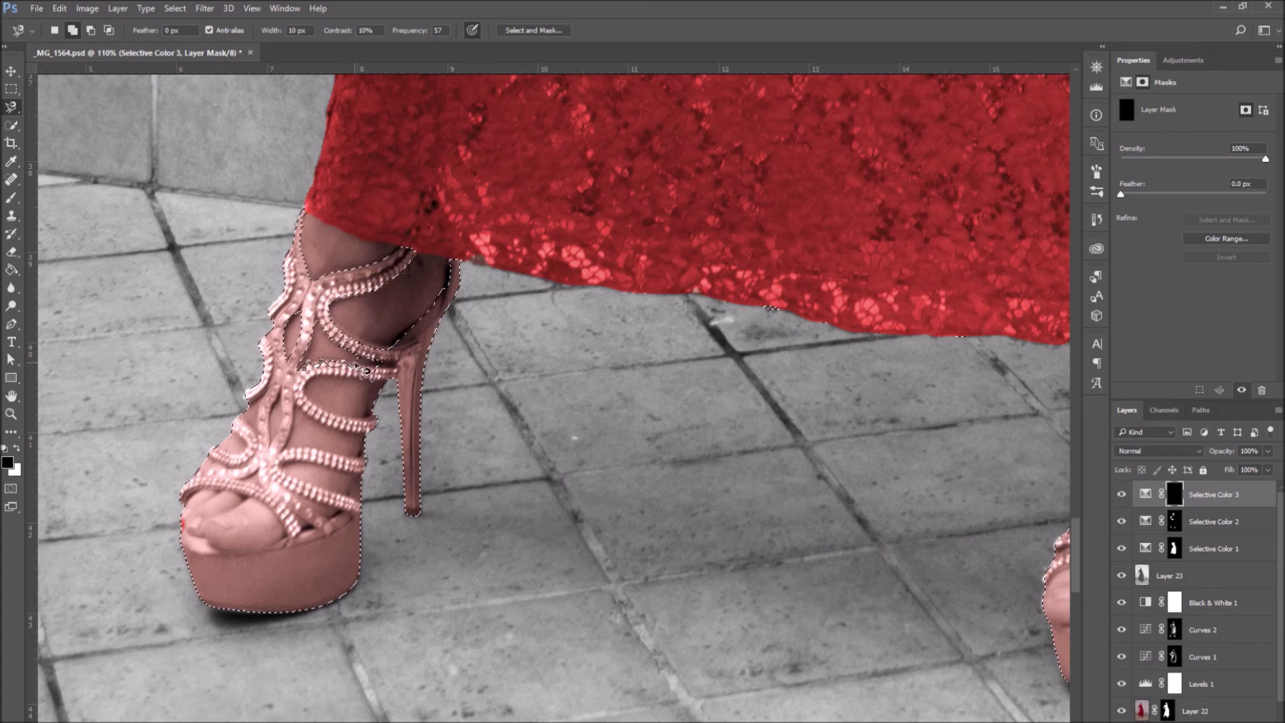
key(alt)
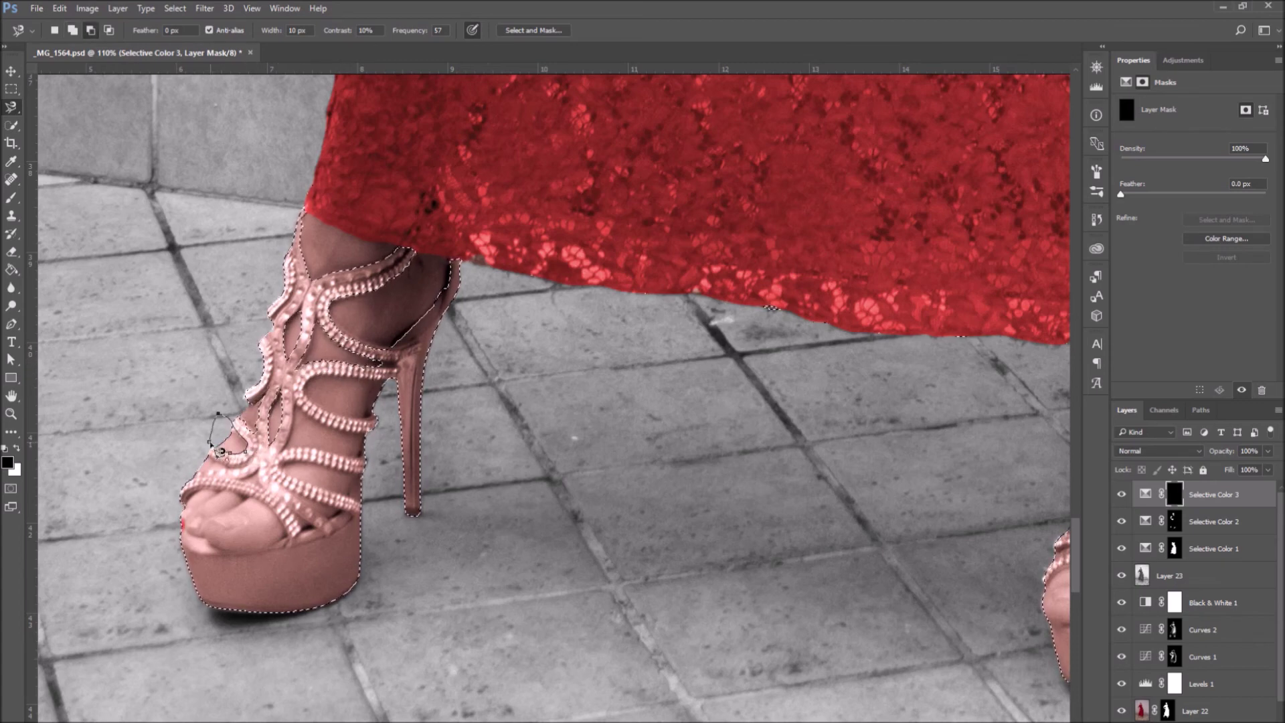
click(216, 542)
click(315, 406)
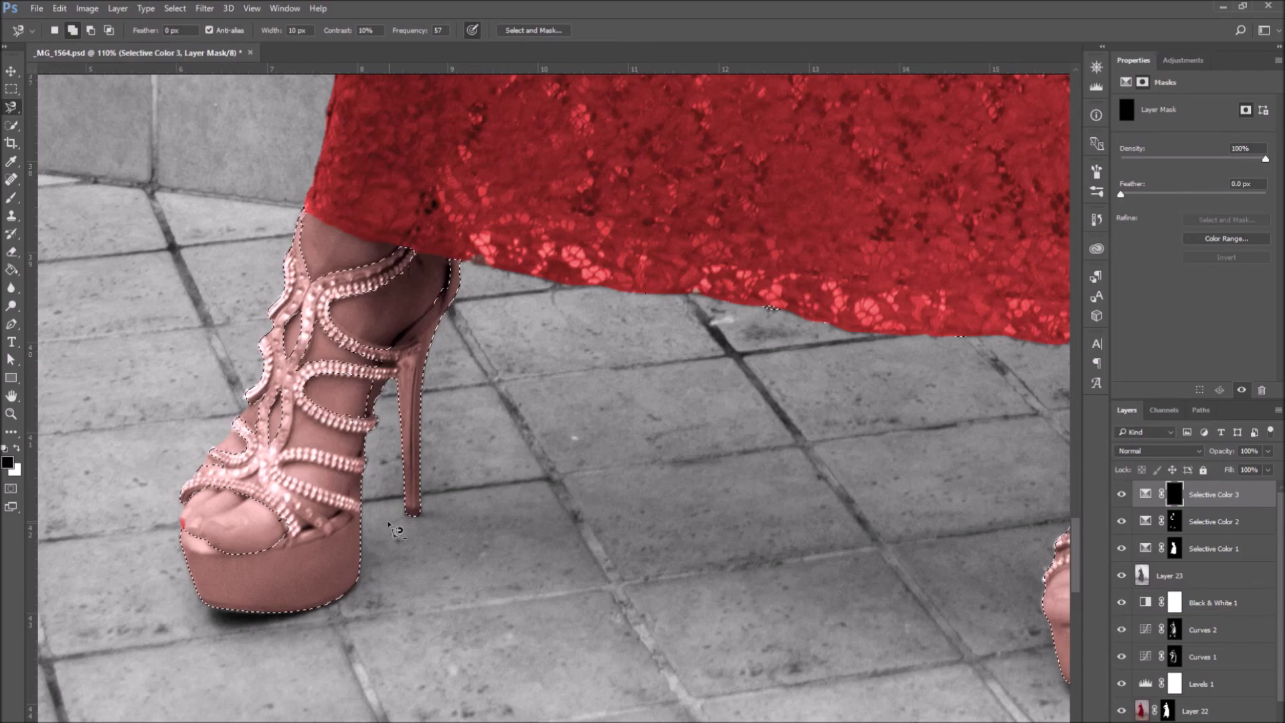
alt+click(292, 404)
Step: Set the Lasso feather to 0 px and add the missed strap edges of the left shoe to the selection
key(shift)
scroll(317, 439, up, 5)
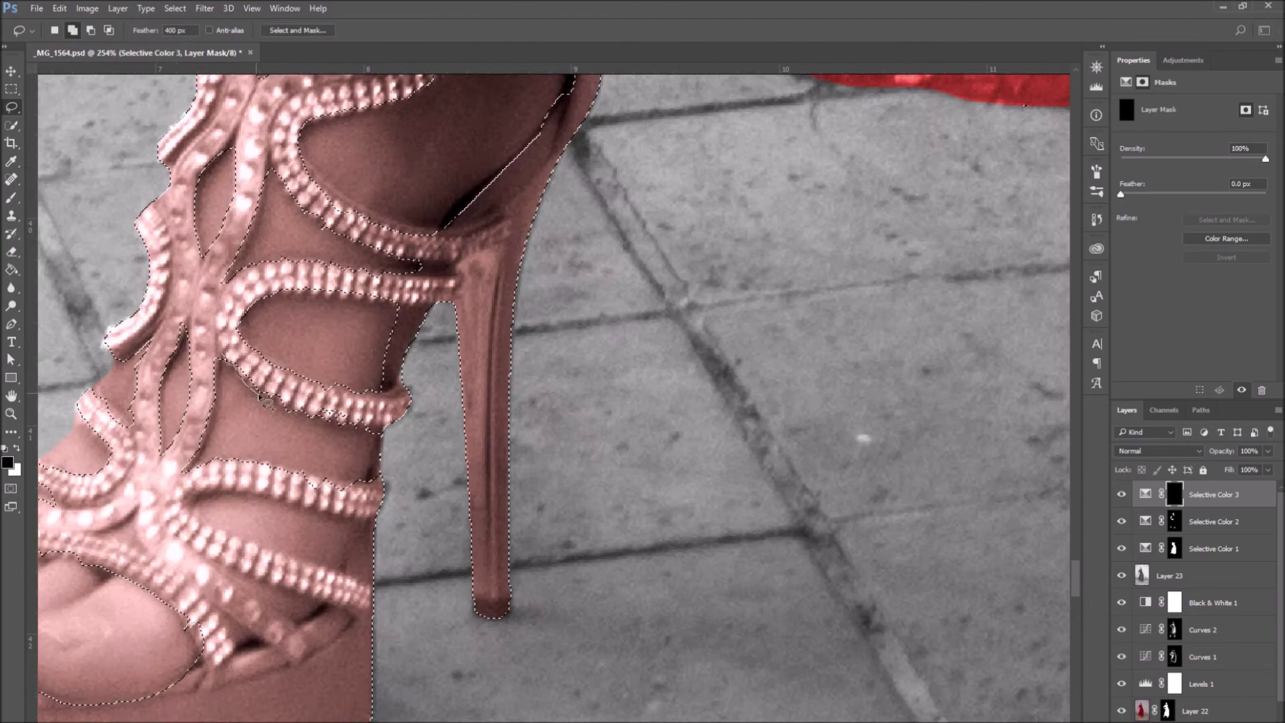
drag(341, 399, 234, 355)
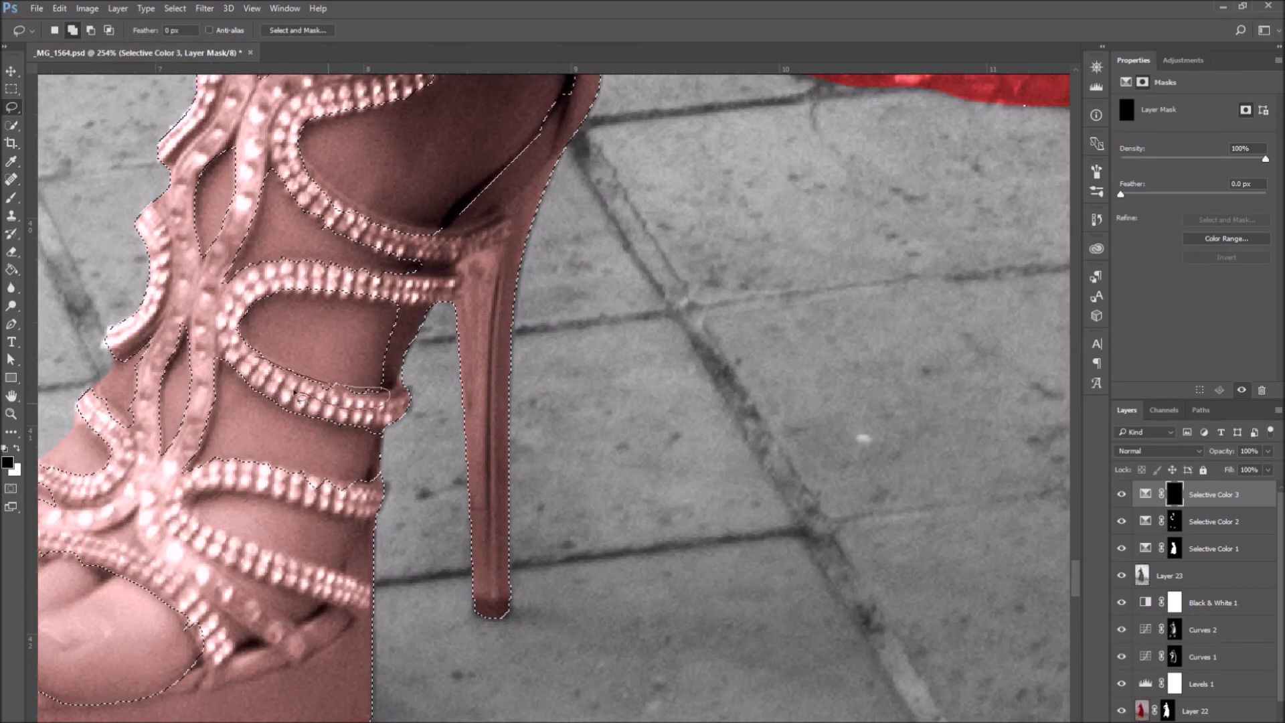
drag(120, 325, 248, 240)
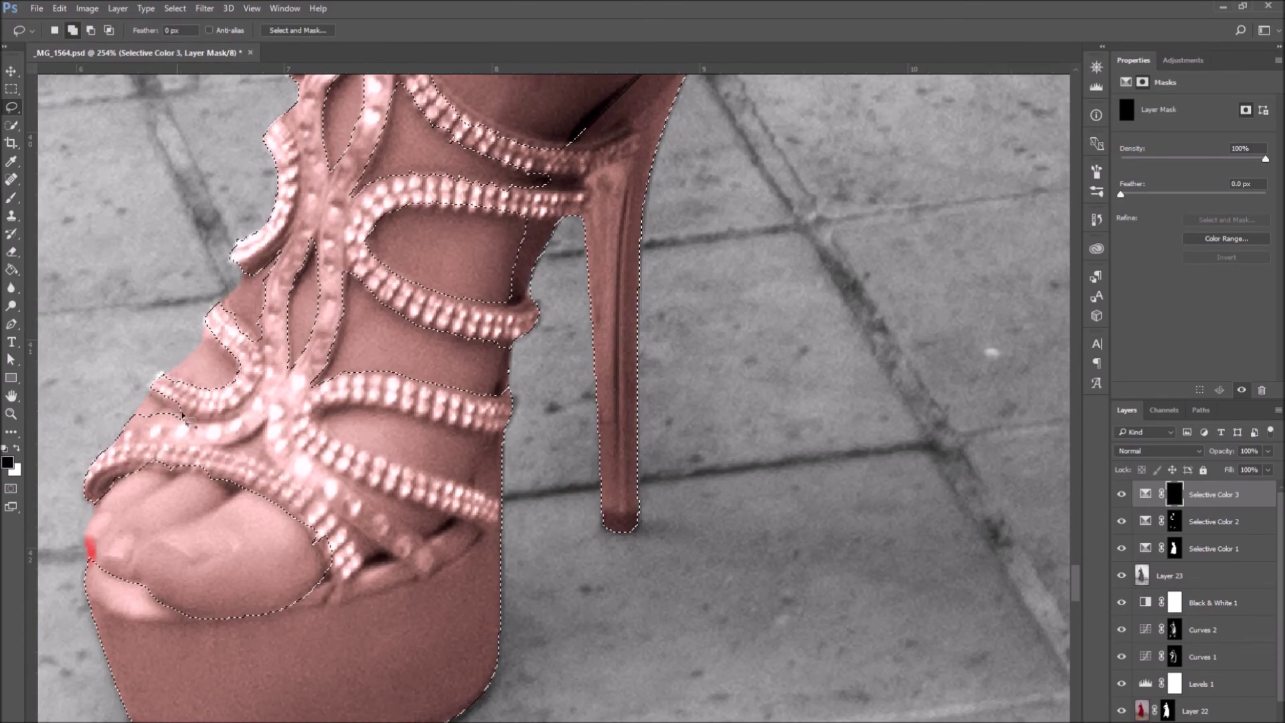
Step: Subtract the small skin gaps between the front straps above the left shoe's toes with the Lasso
scroll(224, 307, down, 4)
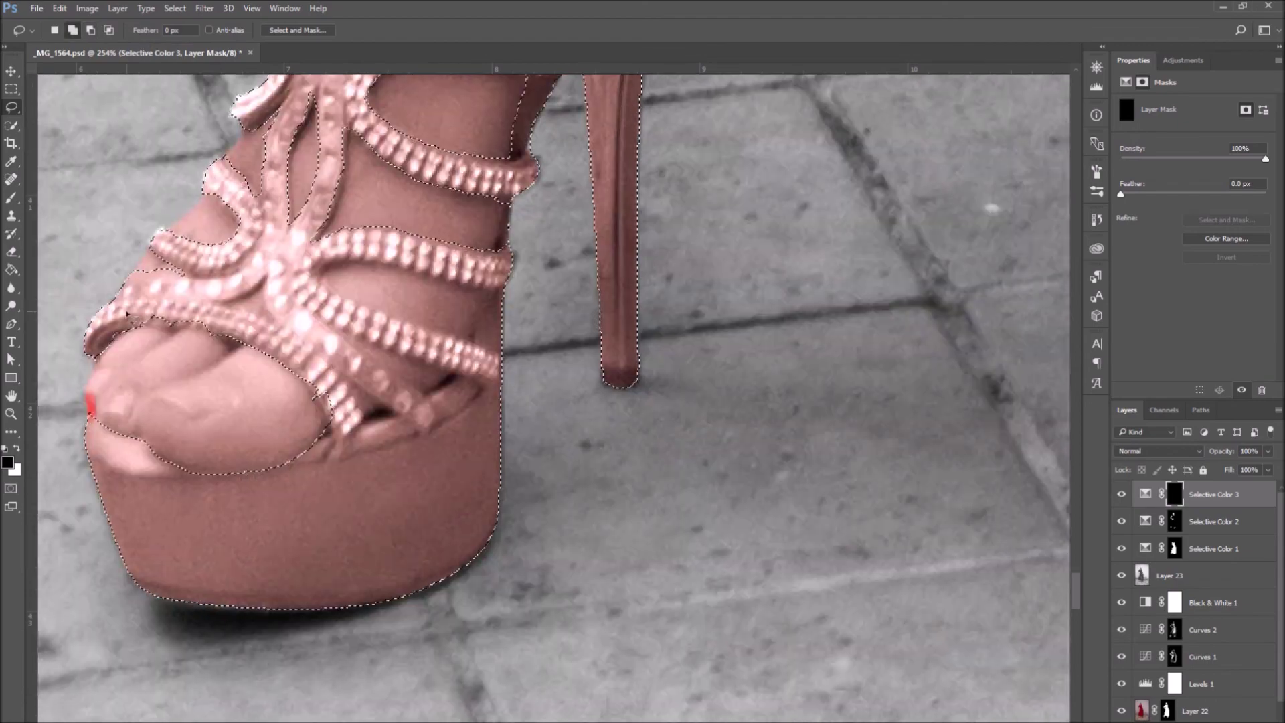
click(91, 30)
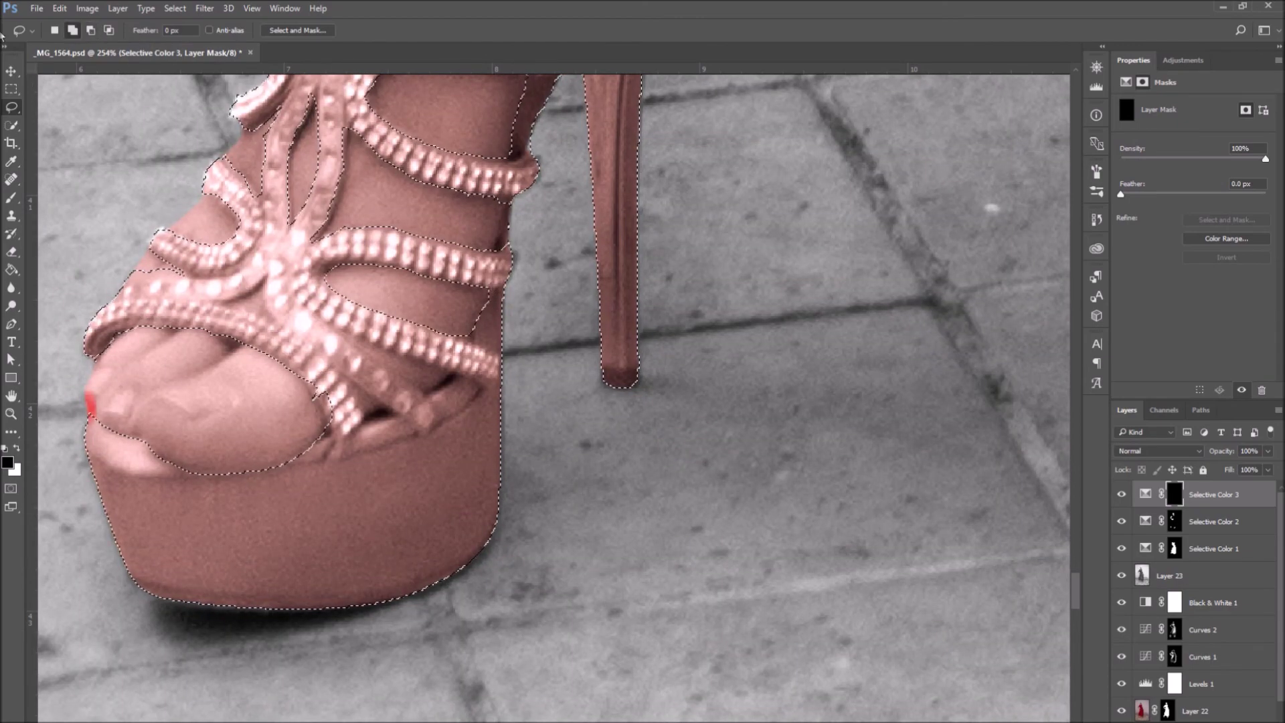
drag(338, 328, 452, 376)
drag(340, 371, 365, 418)
mouse_move(264, 279)
mouse_down()
mouse_move(273, 320)
mouse_move(230, 298)
mouse_up()
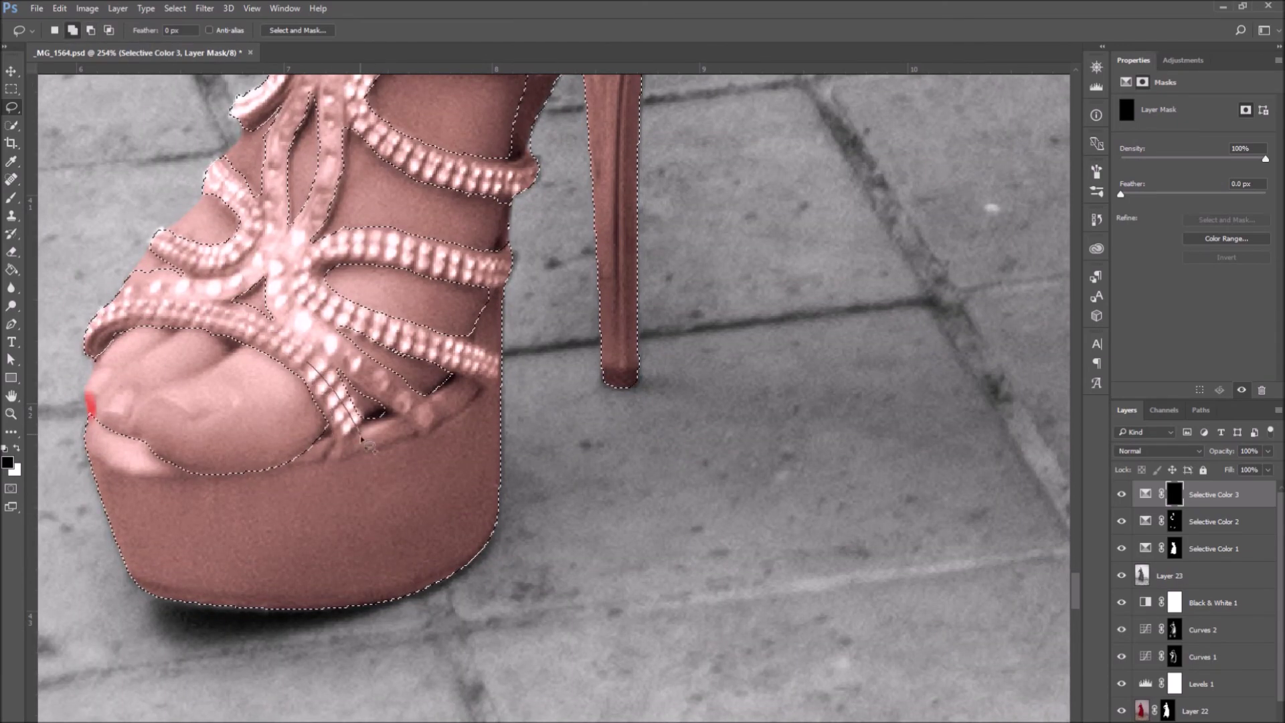
Step: Refine the selection around the upper straps of the right shoe with the Lasso, leaving out the ankle skin
scroll(469, 334, down, 5)
drag(855, 390, 301, 390)
scroll(468, 334, up, 4)
mouse_move(686, 229)
mouse_down()
mouse_move(650, 301)
mouse_move(686, 229)
mouse_up()
drag(641, 244, 572, 273)
drag(736, 335, 665, 244)
mouse_move(693, 124)
mouse_down()
mouse_move(793, 223)
mouse_move(695, 122)
mouse_up()
mouse_move(653, 176)
mouse_down()
mouse_move(779, 273)
mouse_move(699, 227)
mouse_move(656, 177)
mouse_up()
drag(656, 176, 634, 145)
Step: Add the missed strap edges of the right shoe to the selection with the Lasso
scroll(634, 145, up, 1)
mouse_move(831, 293)
mouse_down()
mouse_move(732, 355)
mouse_move(832, 372)
mouse_move(591, 468)
mouse_move(822, 460)
mouse_up()
drag(814, 514, 802, 555)
drag(428, 402, 404, 487)
drag(542, 519, 582, 560)
mouse_move(510, 438)
mouse_down()
mouse_move(483, 345)
mouse_move(431, 385)
mouse_up()
mouse_move(469, 321)
mouse_down()
mouse_move(494, 281)
mouse_move(490, 224)
mouse_up()
drag(577, 316, 548, 429)
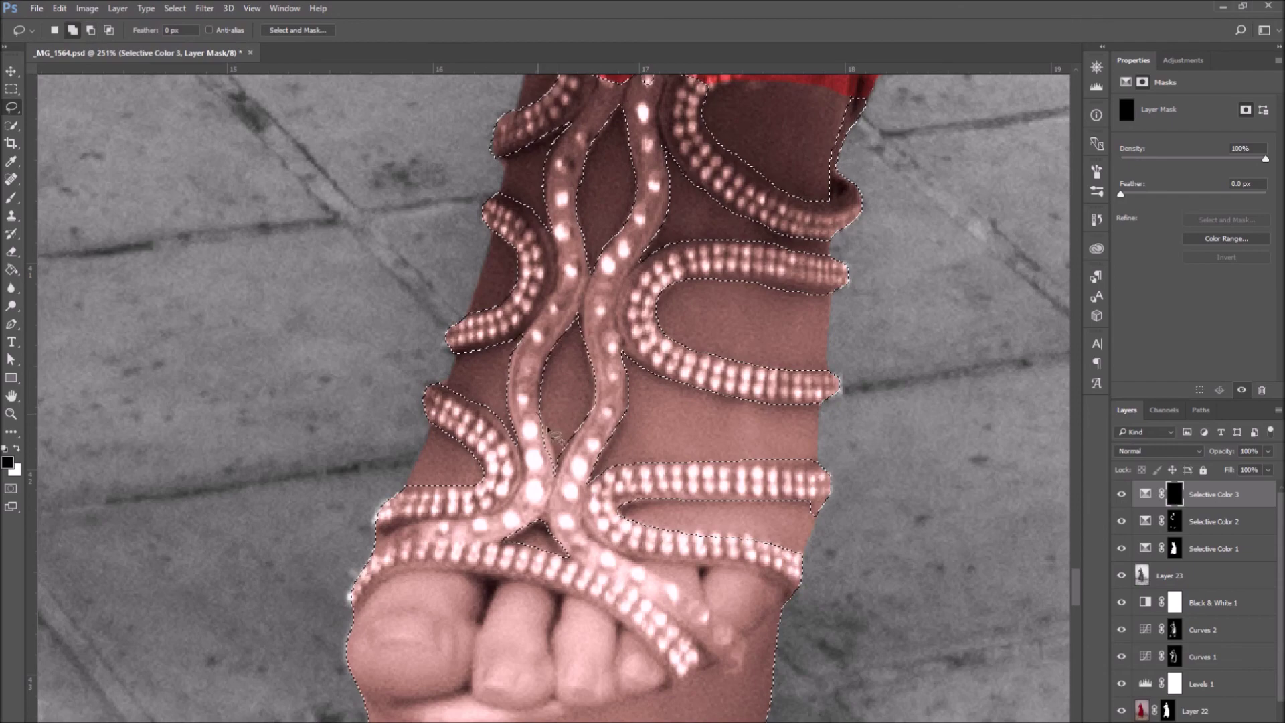
Step: Subtract the toes of the right foot from the selection and add the missed edges around the front strap and sole
mouse_move(635, 563)
mouse_down()
mouse_move(771, 576)
mouse_move(741, 633)
mouse_up()
click(92, 30)
mouse_move(664, 671)
mouse_down()
mouse_move(412, 574)
mouse_move(385, 589)
mouse_move(663, 682)
mouse_up()
click(71, 31)
mouse_move(391, 715)
mouse_down()
mouse_move(372, 697)
mouse_move(390, 713)
mouse_up()
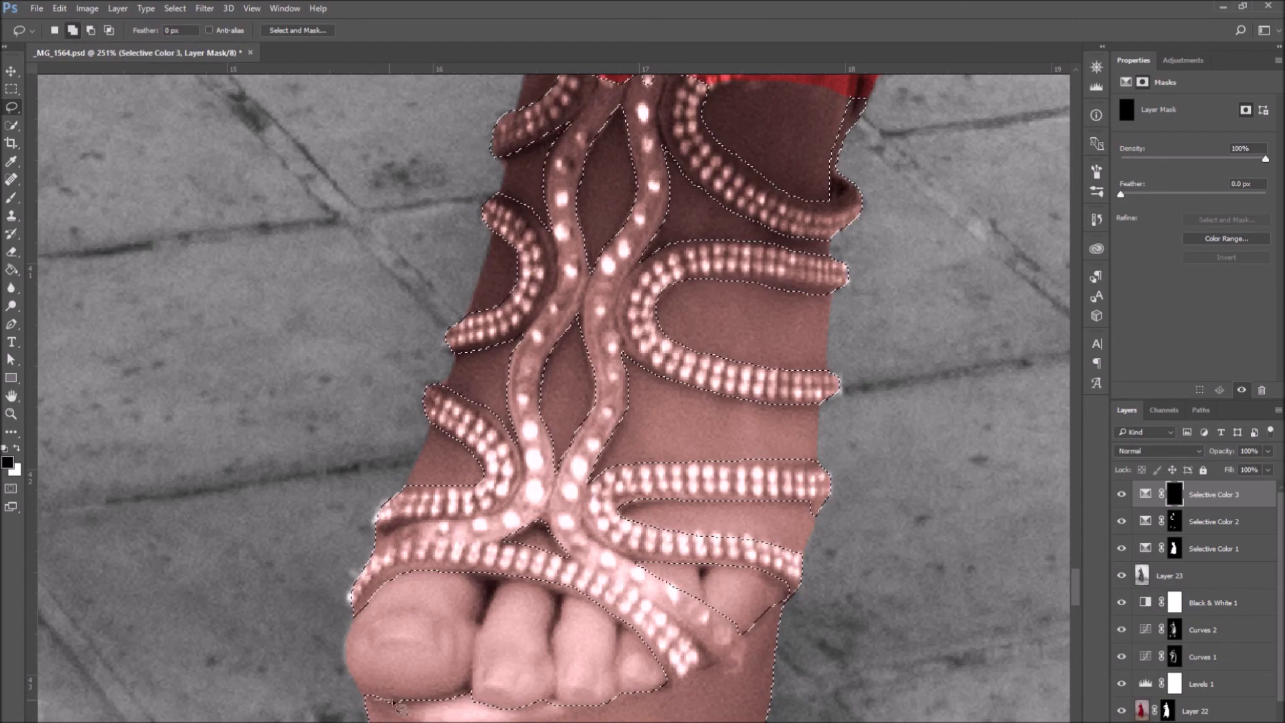
Step: Refine the shoe selection in Select and Mask with 0.4 px feather and 30% contrast, adjusting the smoothing and edge shift
scroll(849, 611, down, 3)
scroll(848, 612, down, 3)
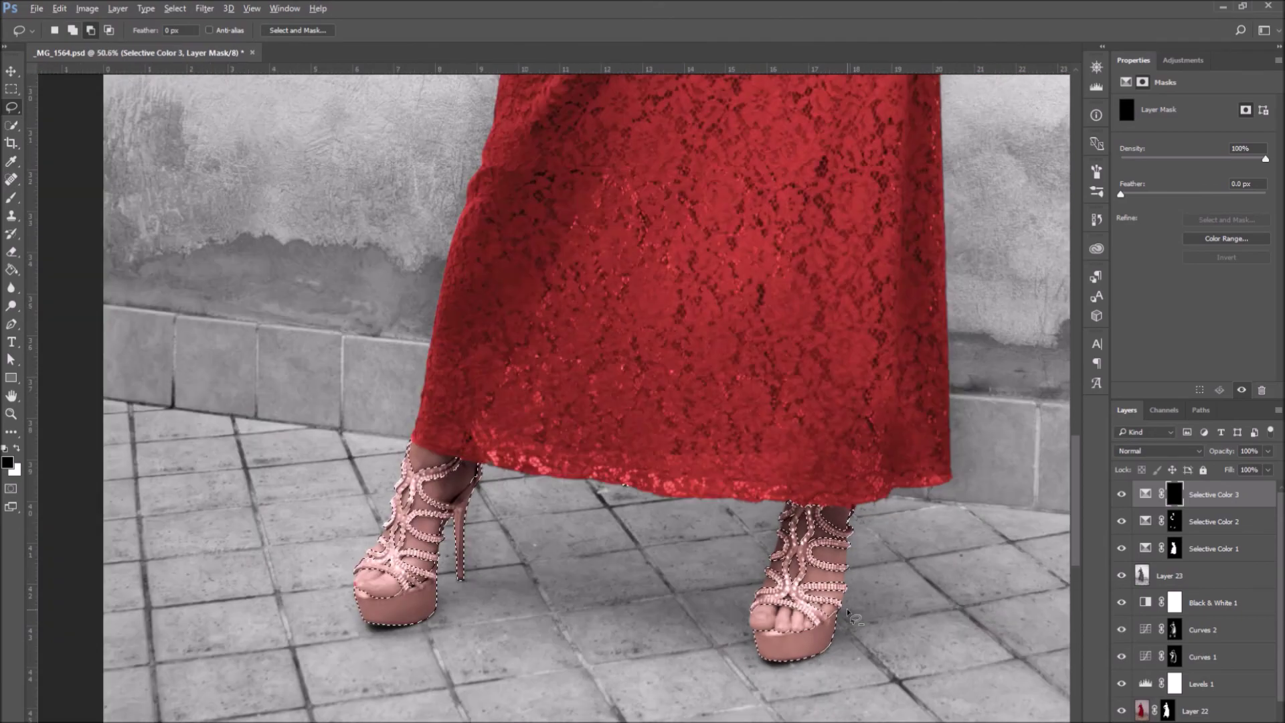
scroll(849, 612, up, 1)
click(297, 30)
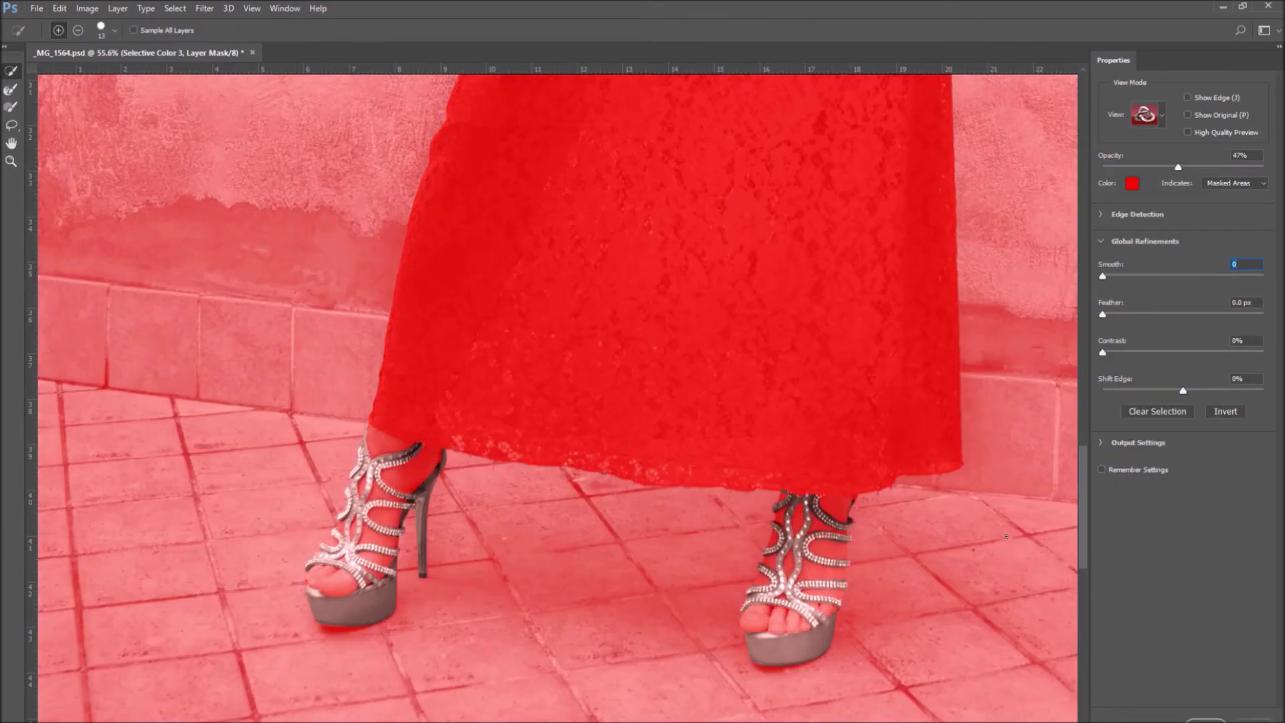
click(1106, 314)
click(1151, 353)
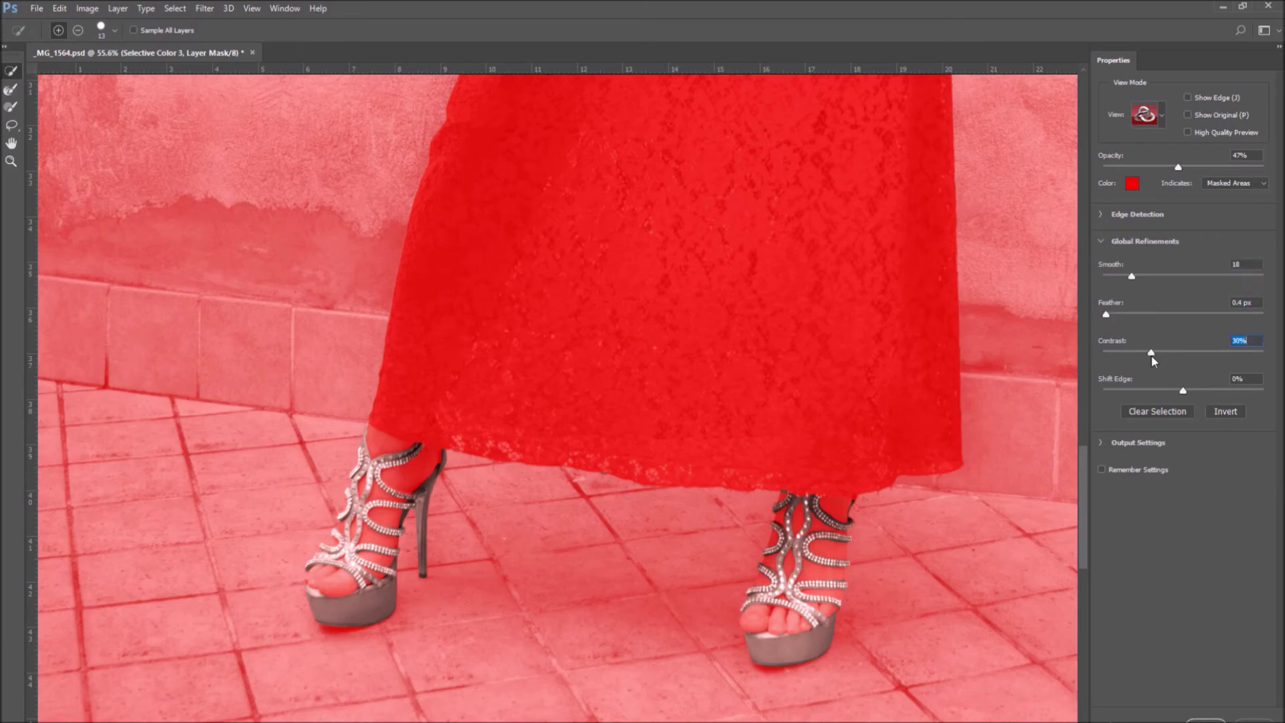
click(1189, 394)
click(1112, 277)
click(1206, 720)
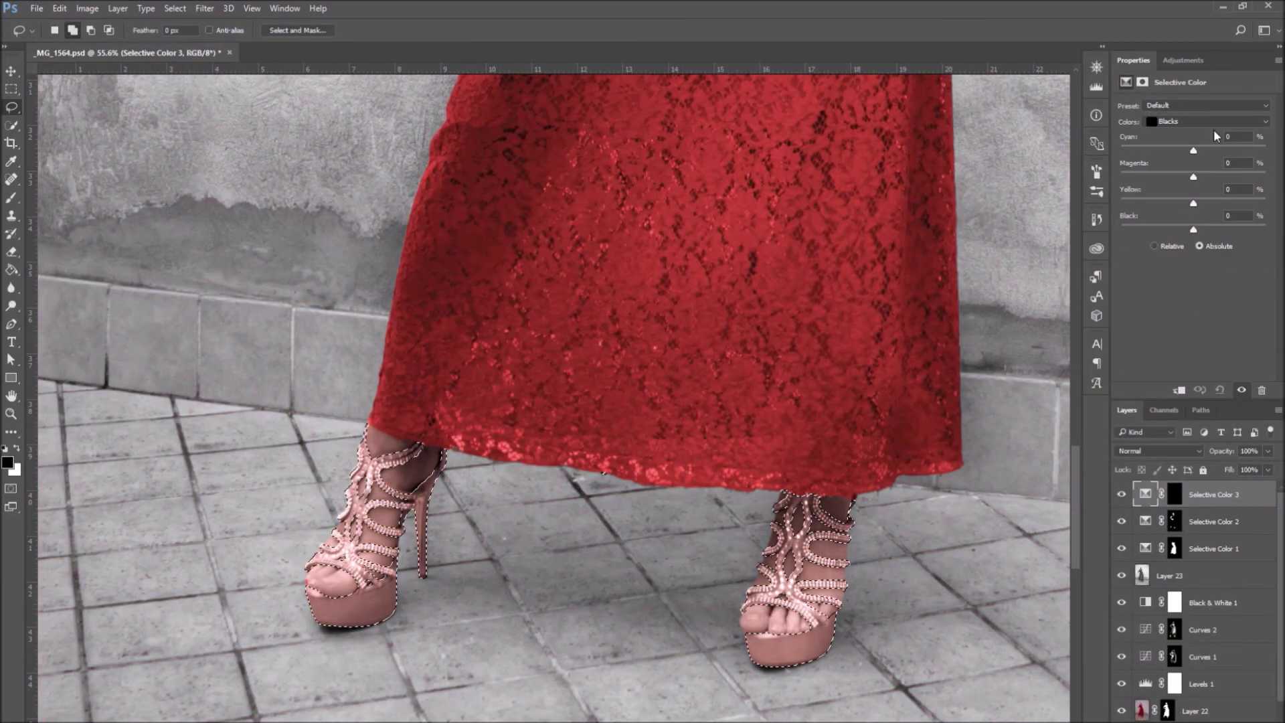
Step: Set yellow to +30% for Blacks in Selective Color 3 and fill the selected shoes with black on the Selective Color 2 mask
drag(1199, 199, 1215, 203)
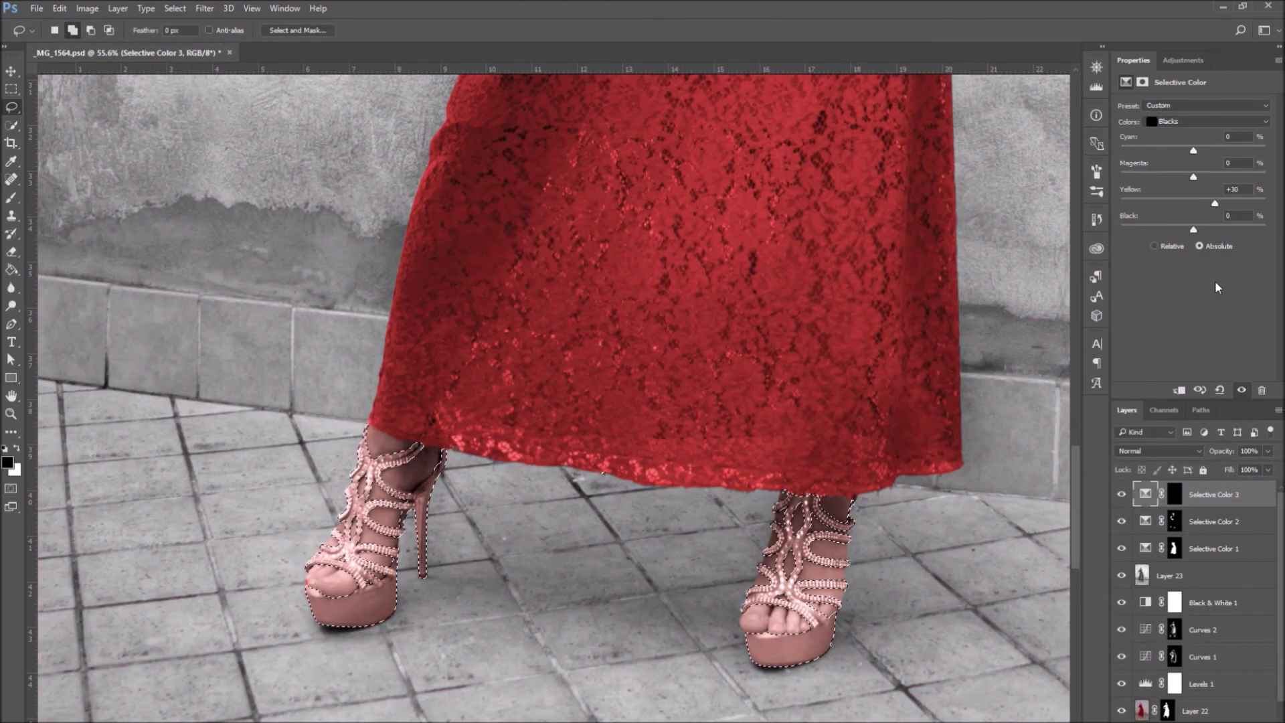
click(1175, 521)
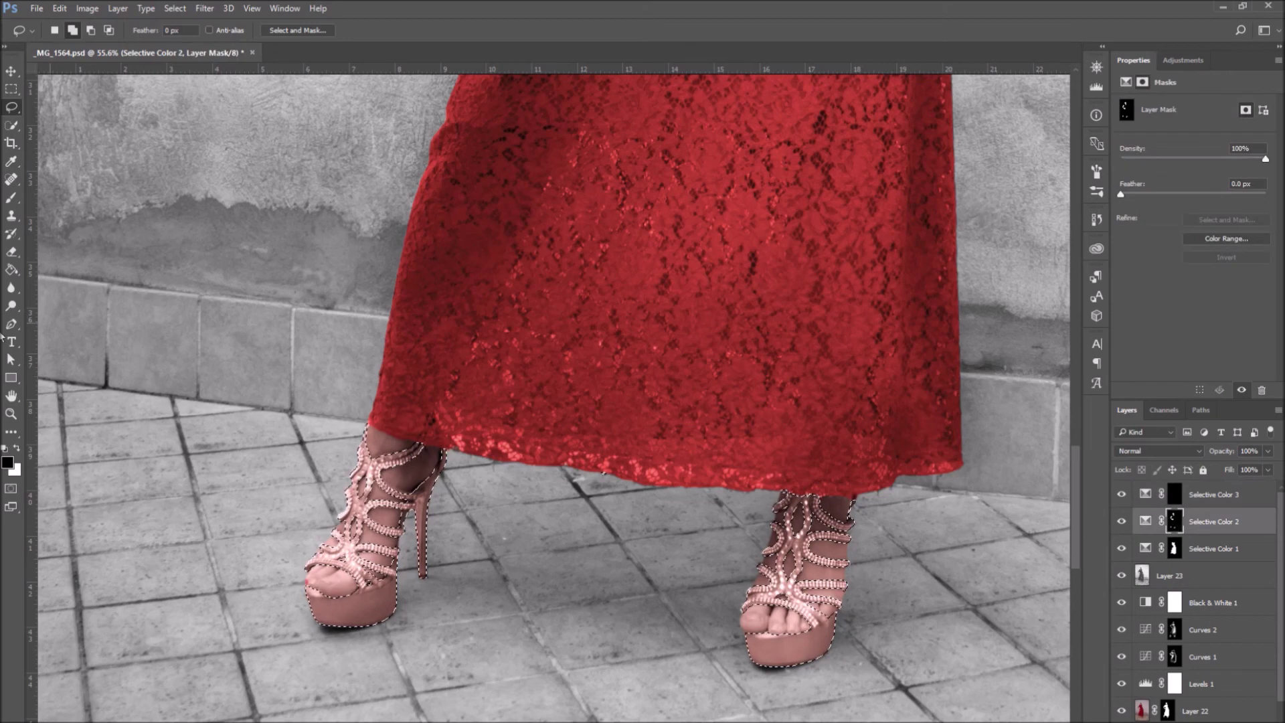
click(12, 271)
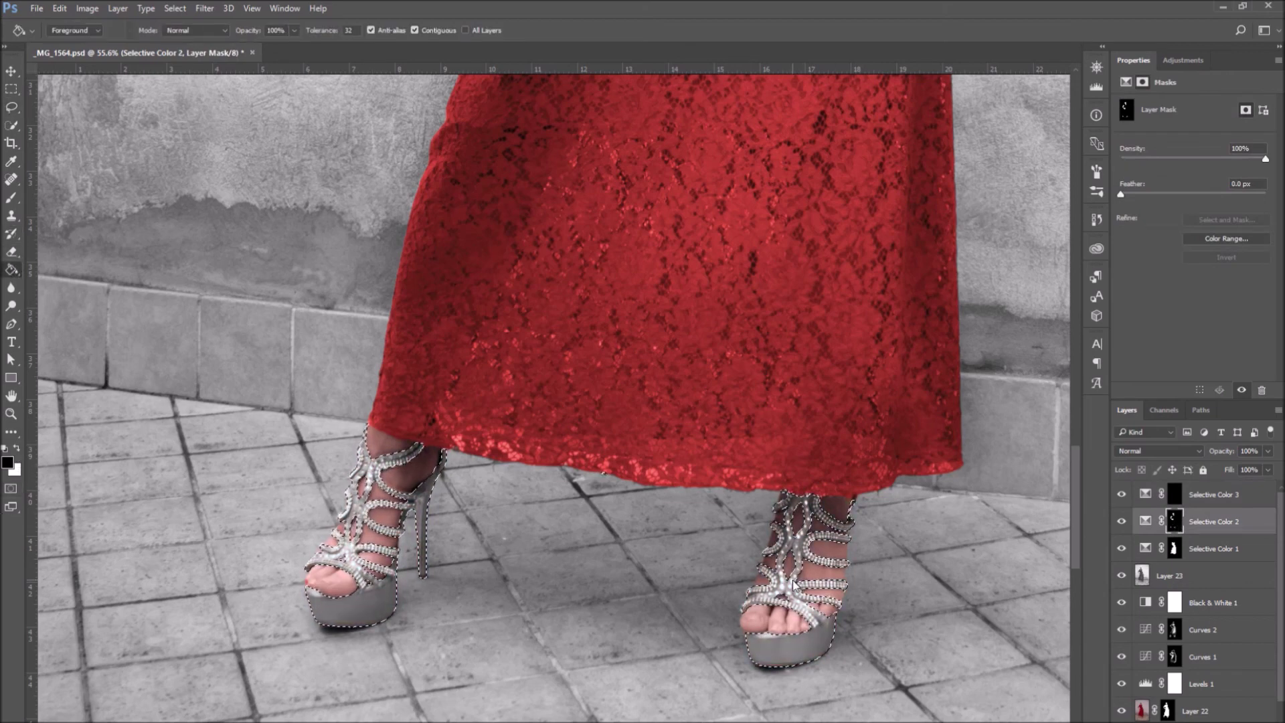
Step: Fill the selected shoes with white on the Selective Color 3 mask and clear the selection
click(1175, 493)
click(5, 447)
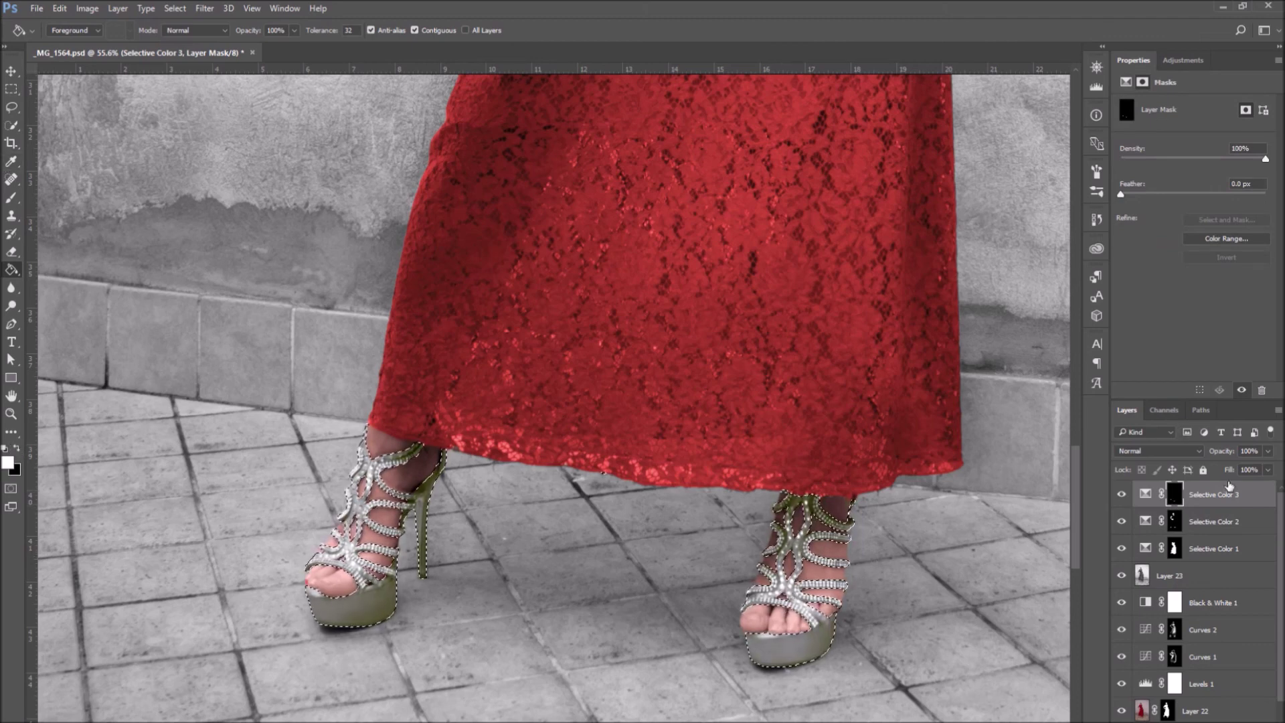
click(11, 198)
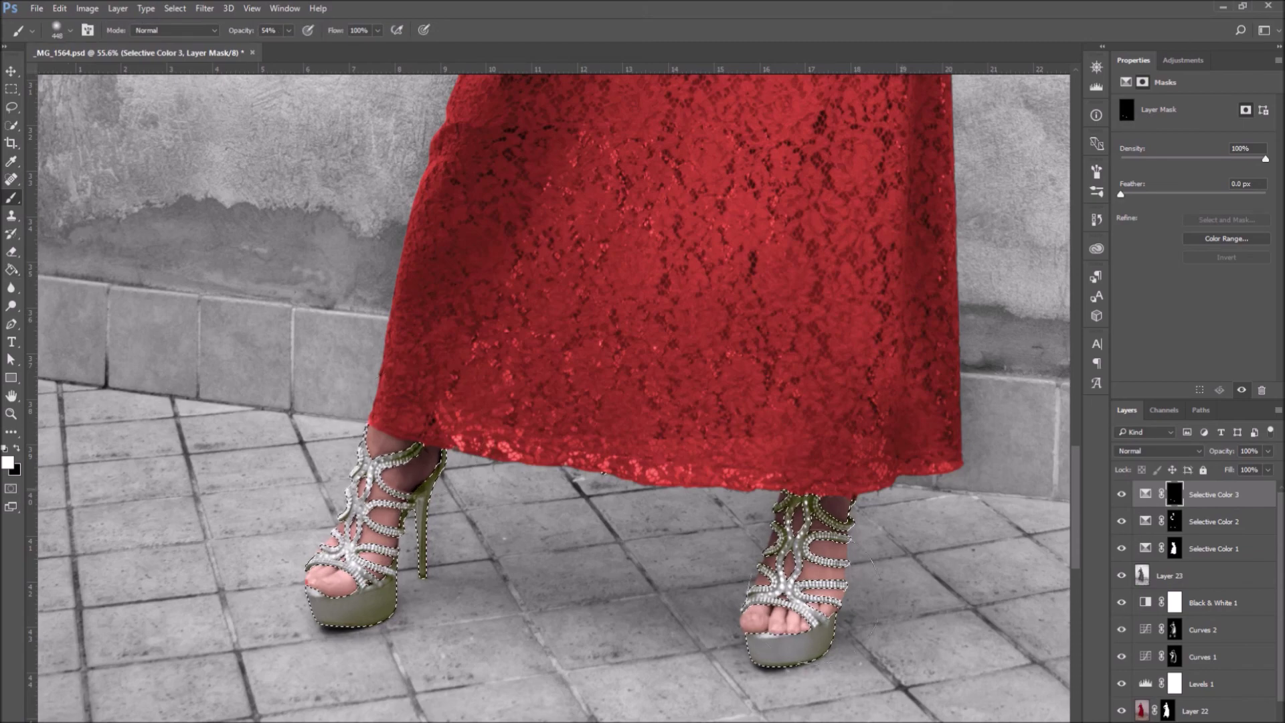
key(ctrl+d)
Step: Try magenta and black adjustments in the Blacks range of Selective Color 3
click(1145, 493)
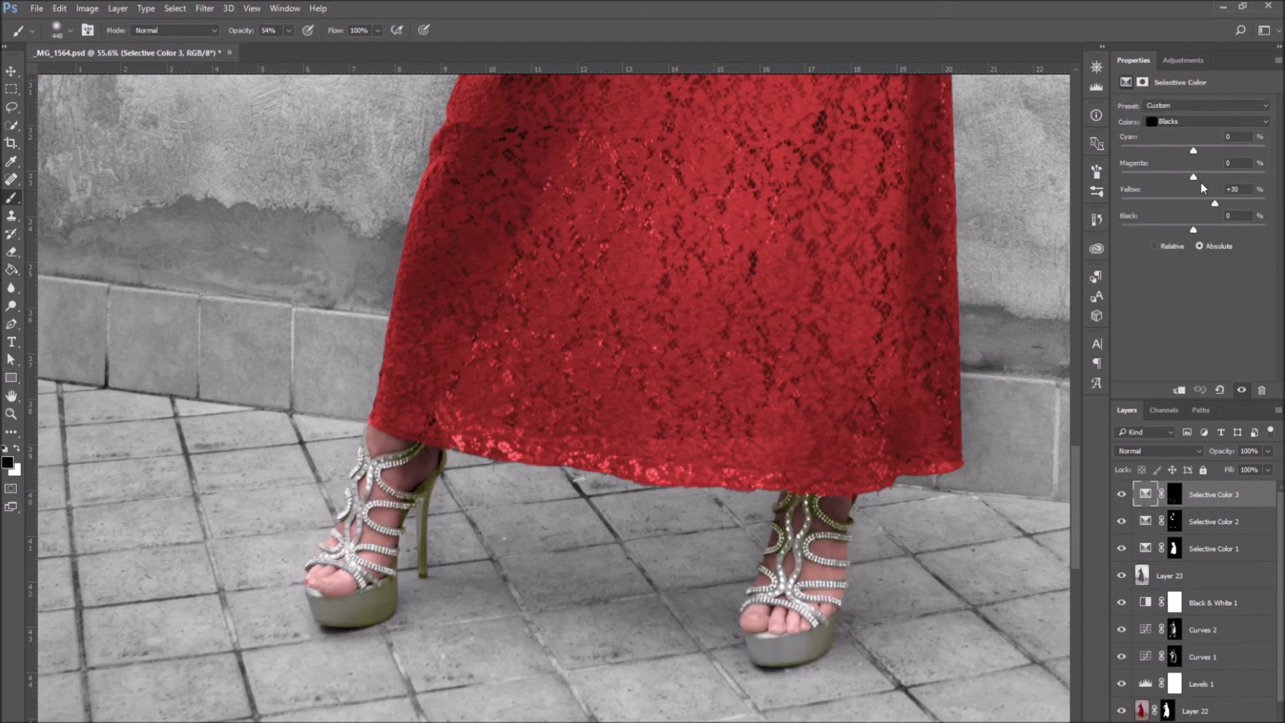
drag(1204, 175, 1204, 177)
drag(1193, 229, 1210, 226)
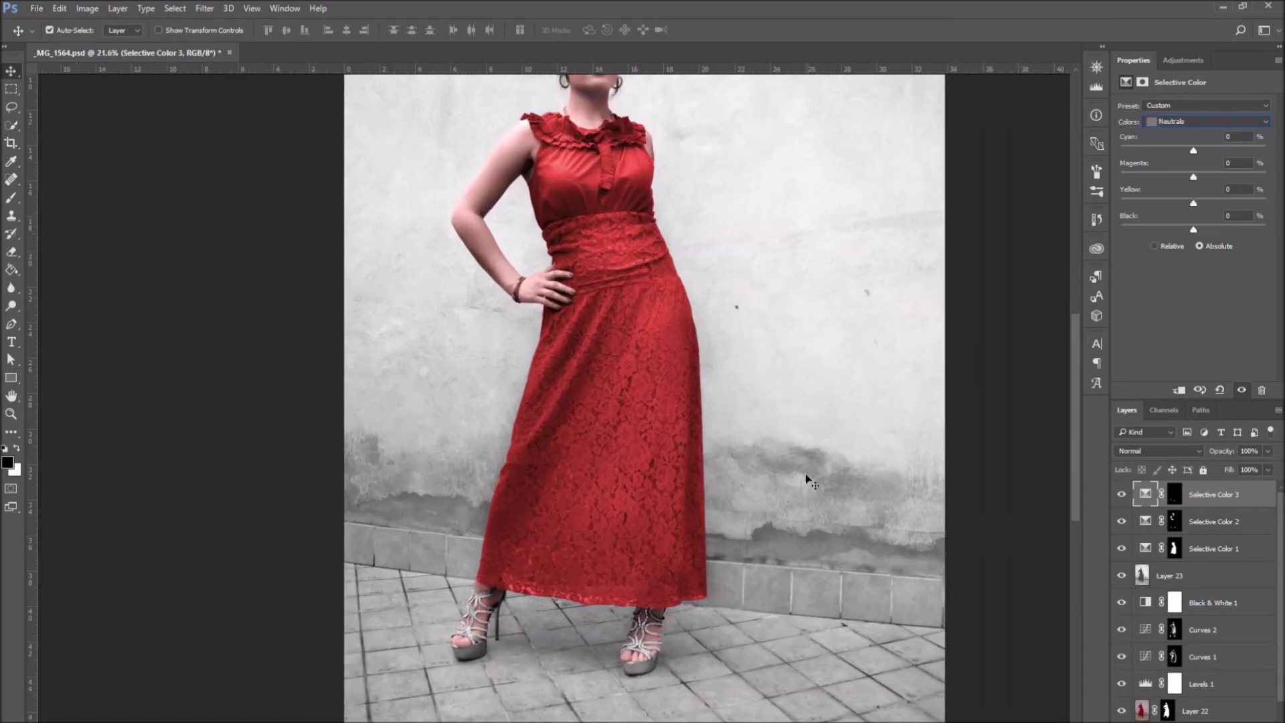
Step: Set the Neutrals of Selective Color 3 to cyan -12%, magenta 0%, yellow +5% and black +5%
scroll(645, 395, down, 3)
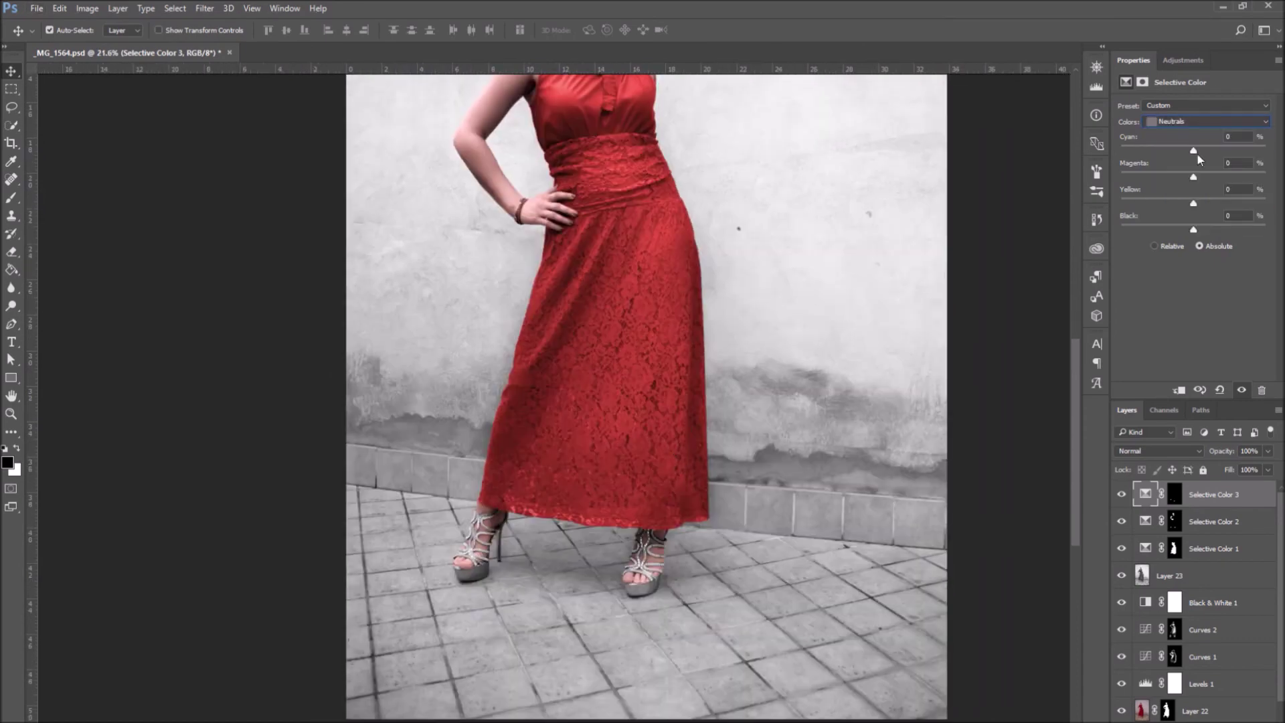
click(1205, 121)
click(1181, 212)
drag(1193, 177, 1189, 177)
drag(1194, 202, 1198, 230)
drag(1204, 203, 1200, 203)
drag(1193, 150, 1184, 151)
drag(1202, 203, 1193, 177)
Step: Select the Selective Color 3 layer mask and save the document
click(720, 413)
scroll(827, 347, down, 3)
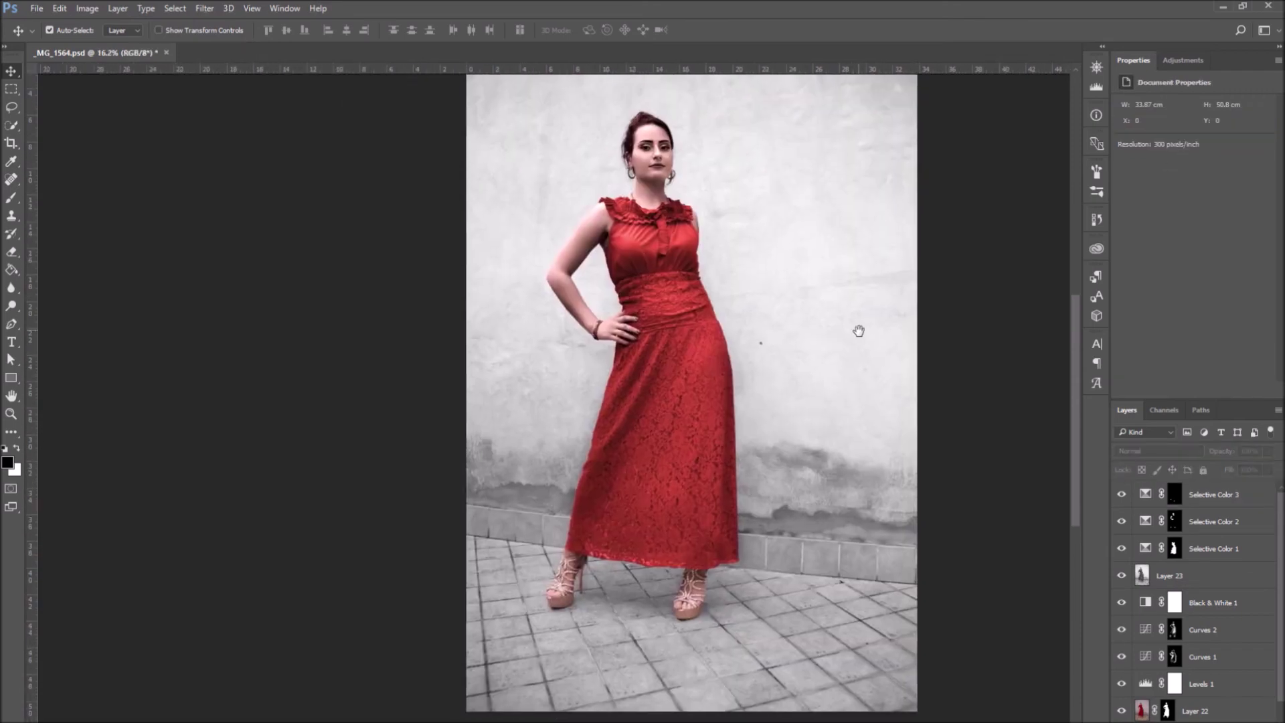
click(1174, 494)
drag(989, 261, 876, 287)
key(ctrl+s)
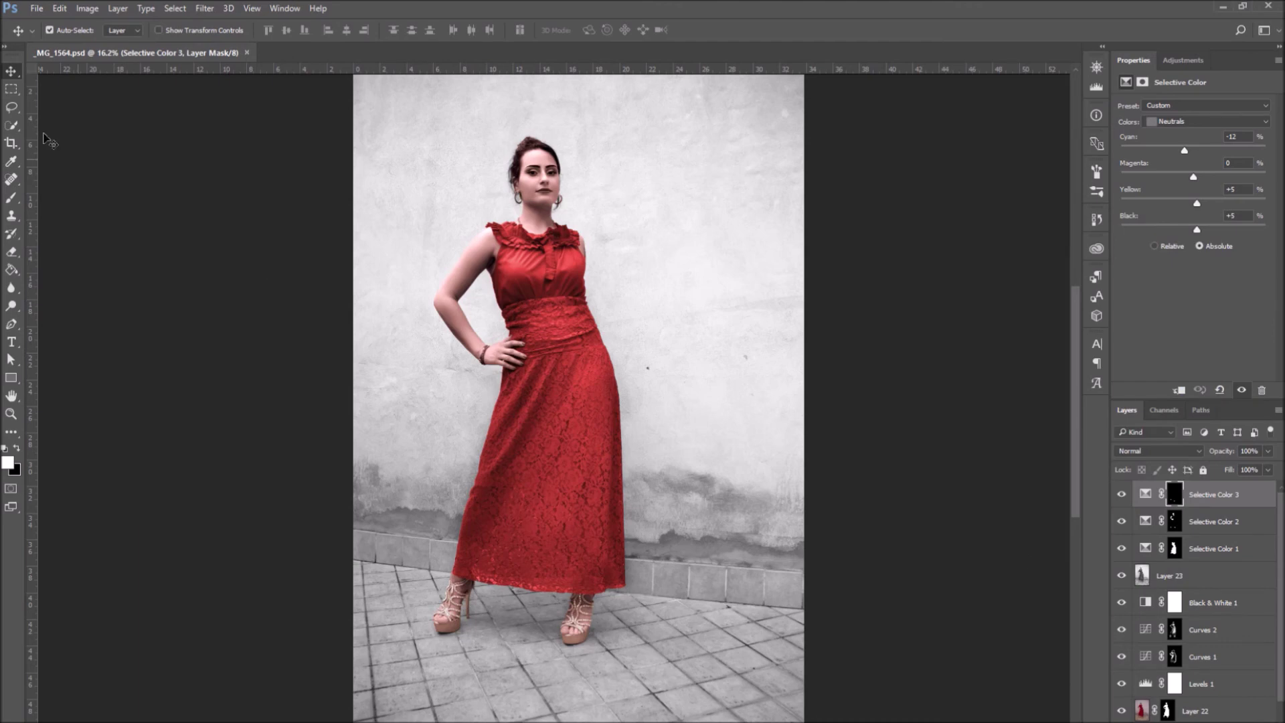
Step: Add a Gradient Map adjustment layer above Selective Color 3
click(115, 9)
mouse_move(166, 192)
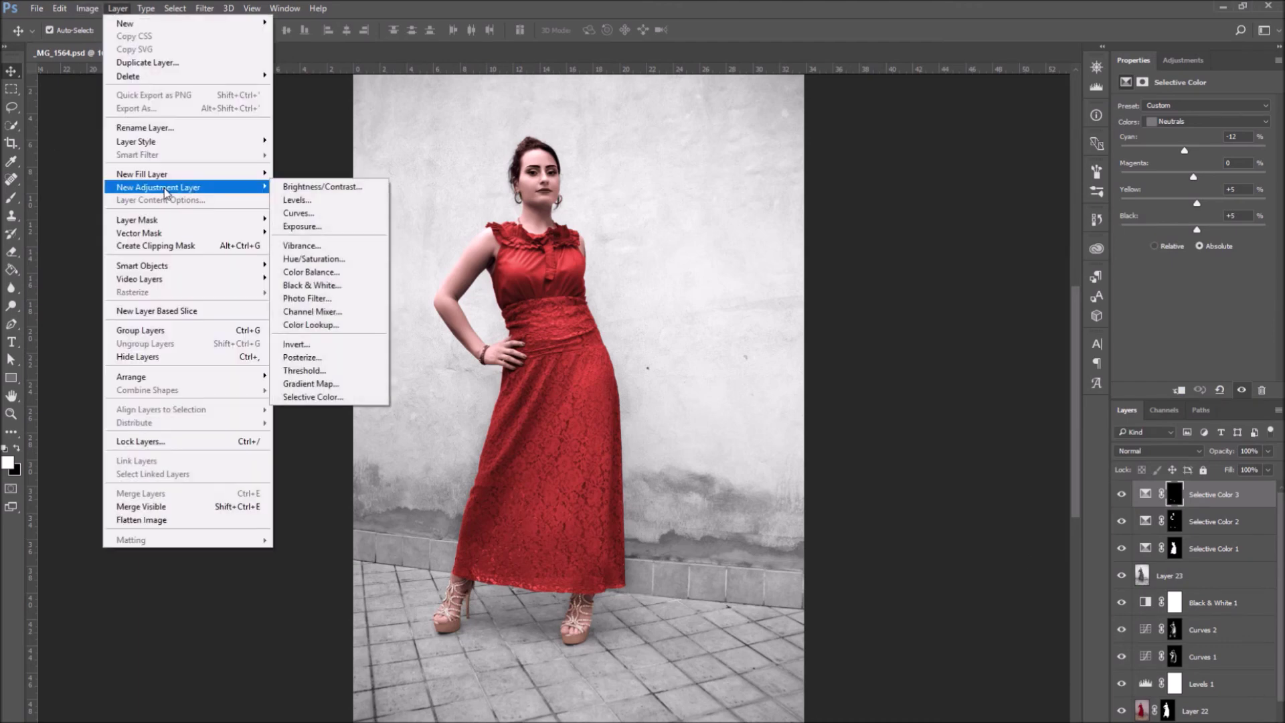
click(360, 390)
key(Return)
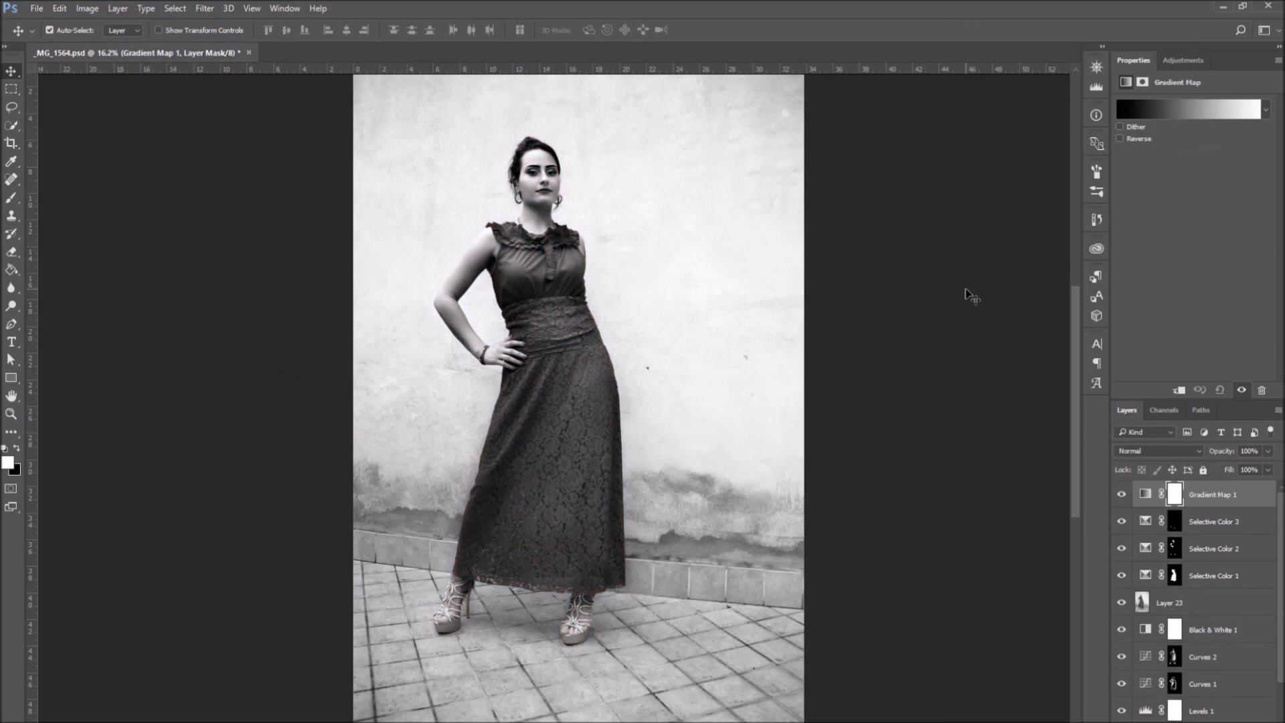
Step: Append the Photographic Toning gradients to the gradient map's presets
click(1264, 117)
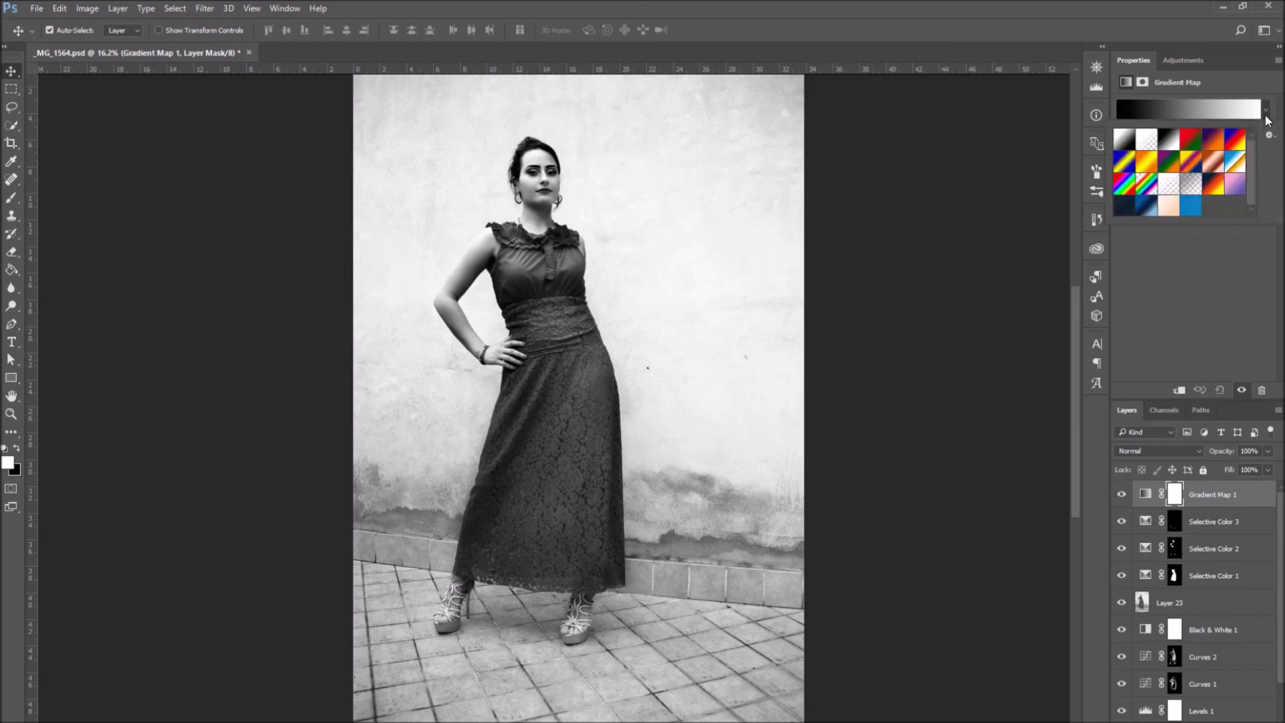
click(1269, 136)
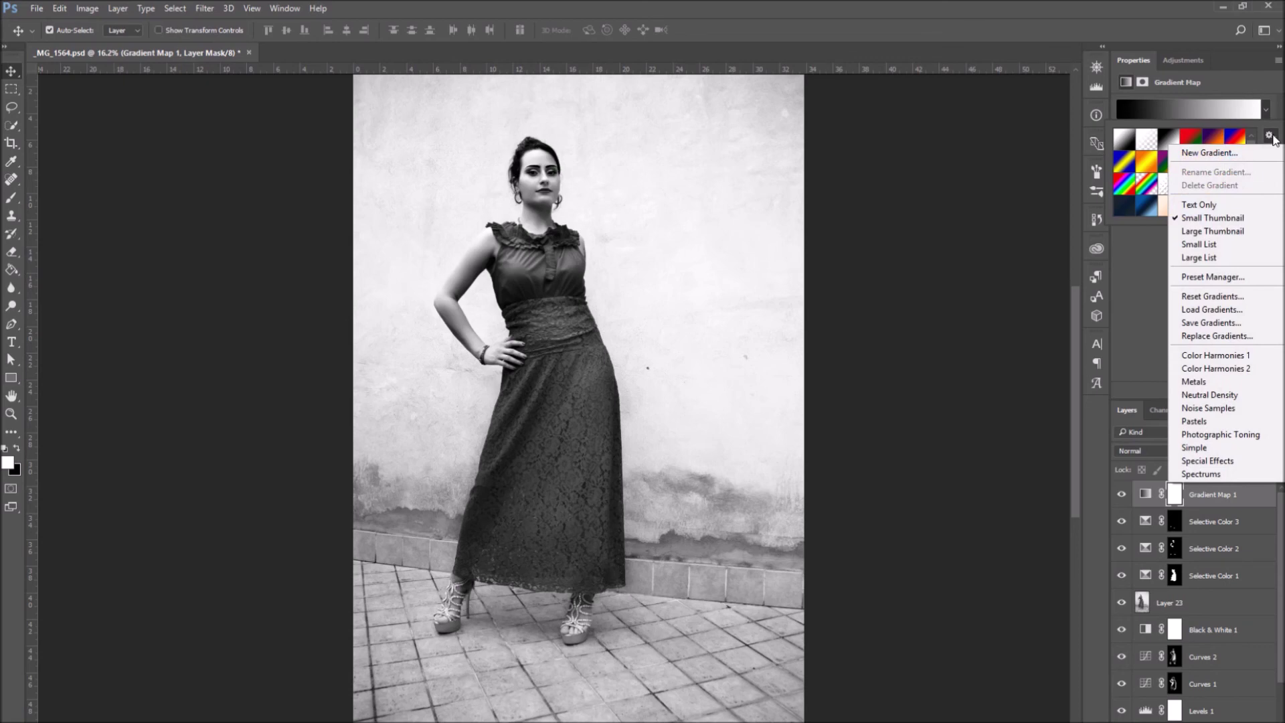
click(1264, 439)
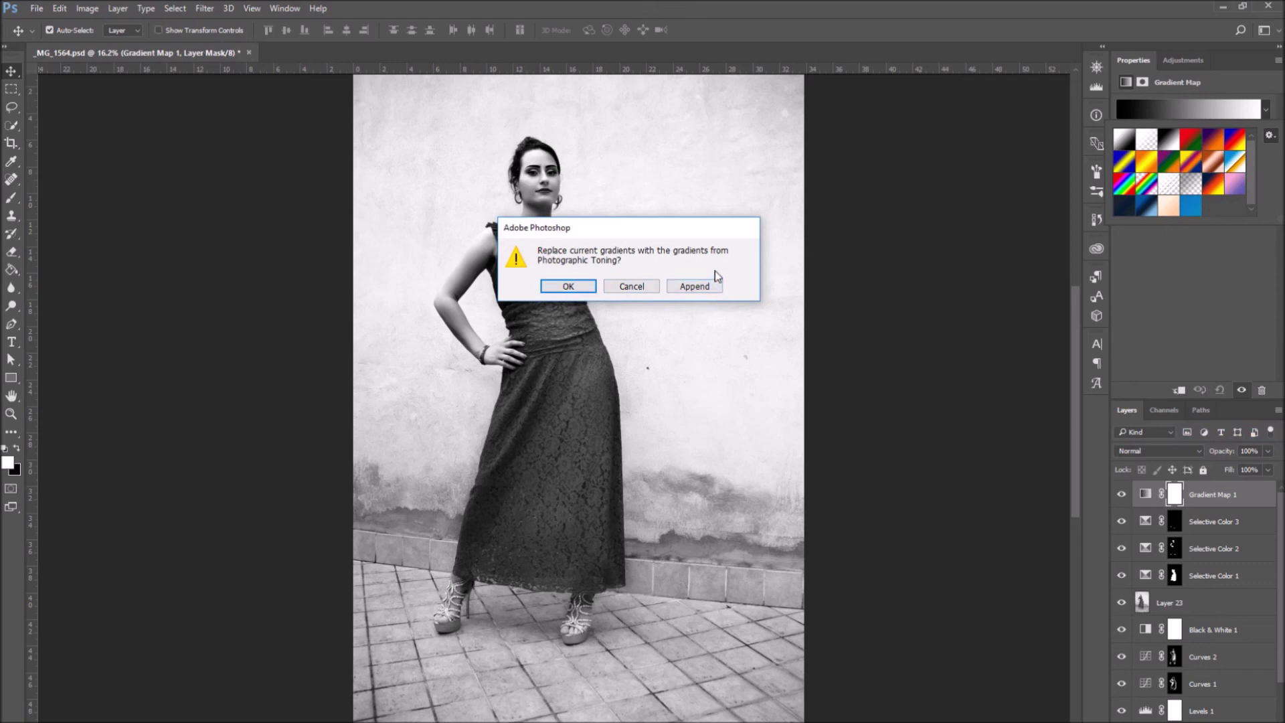
click(703, 286)
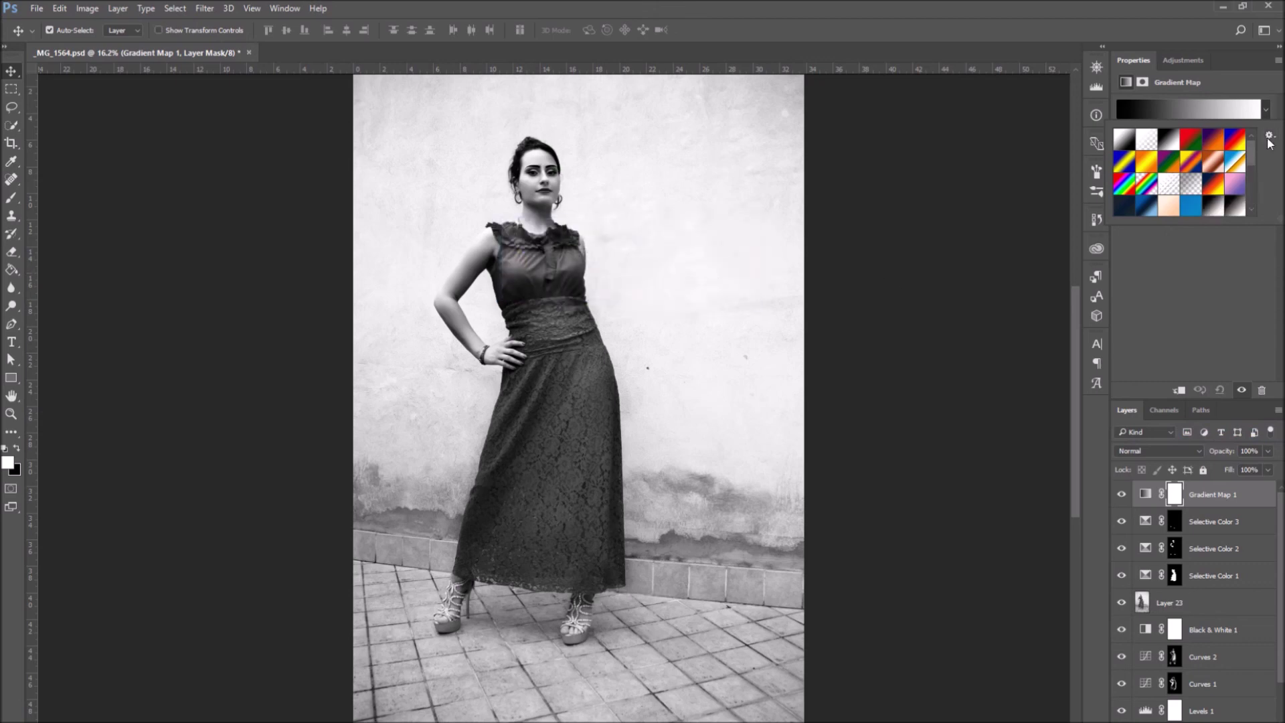
Step: Apply the Sepia 3 preset to the gradient map
drag(1250, 152, 1253, 191)
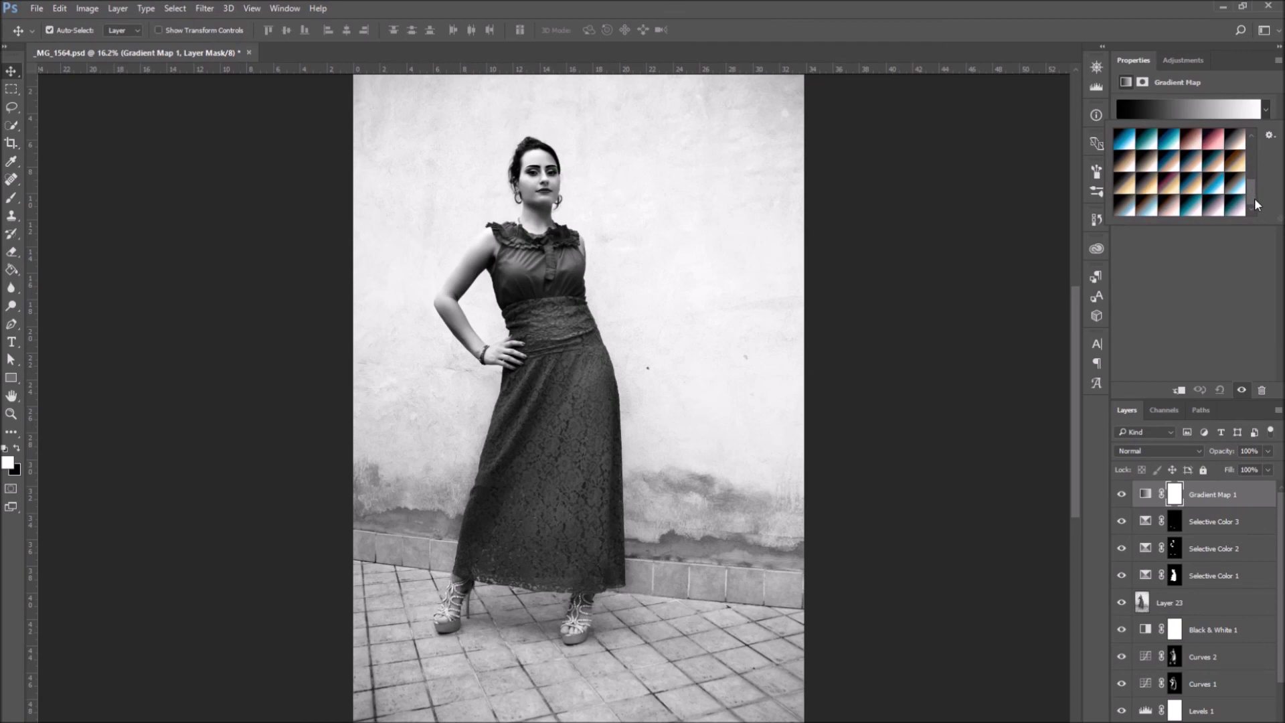
scroll(1255, 204, up, 3)
click(1204, 166)
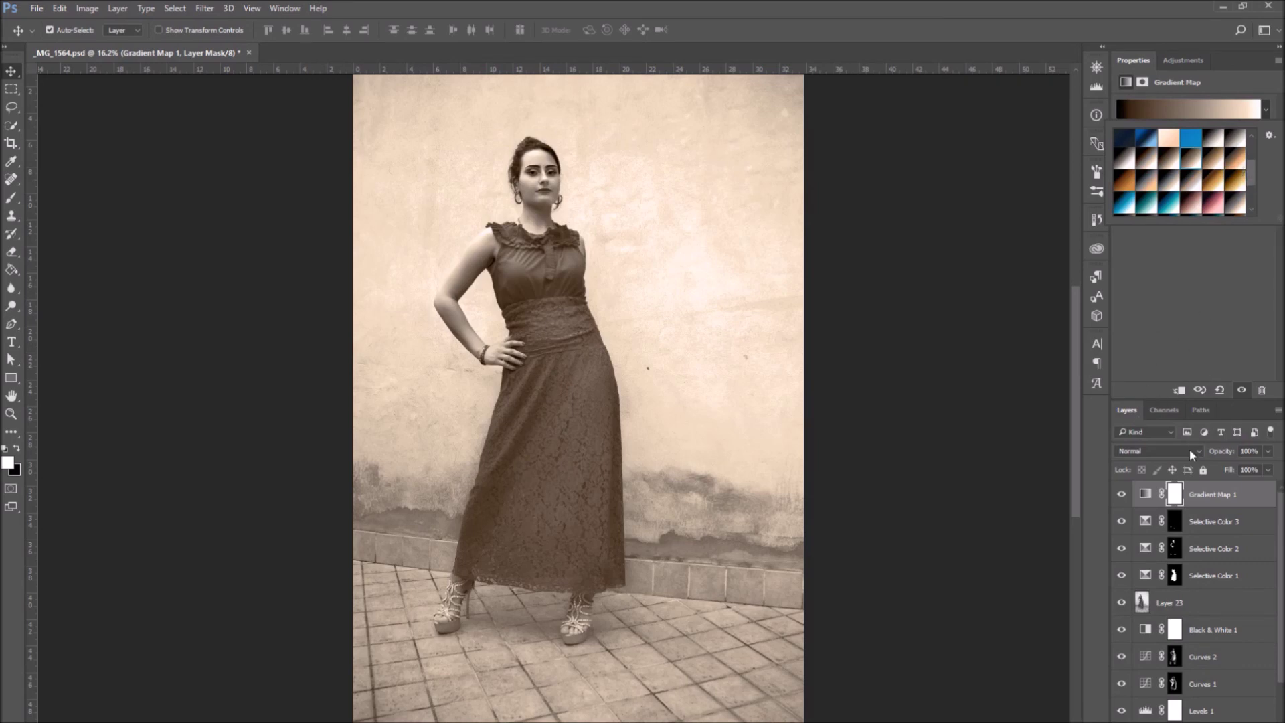
Step: Try Overlay on the Gradient Map 1 layer, and set its blend mode to Soft Light
click(1158, 450)
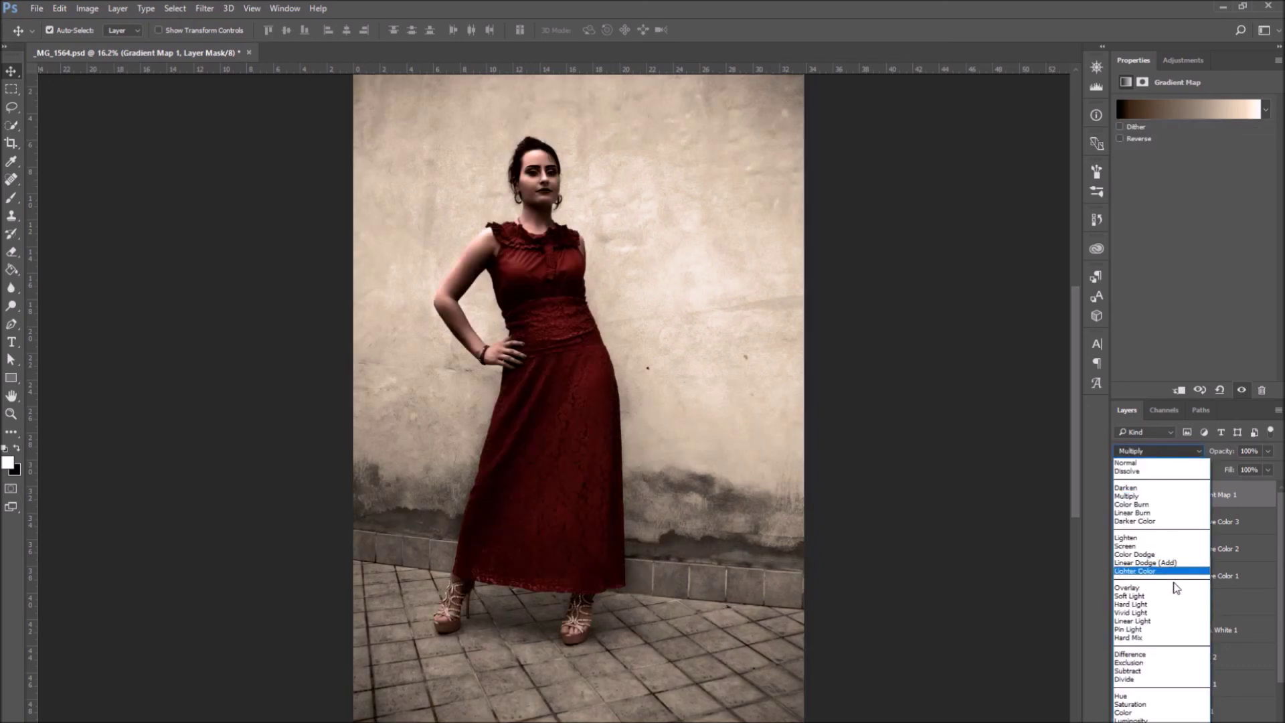
click(1148, 587)
click(1147, 448)
click(1148, 596)
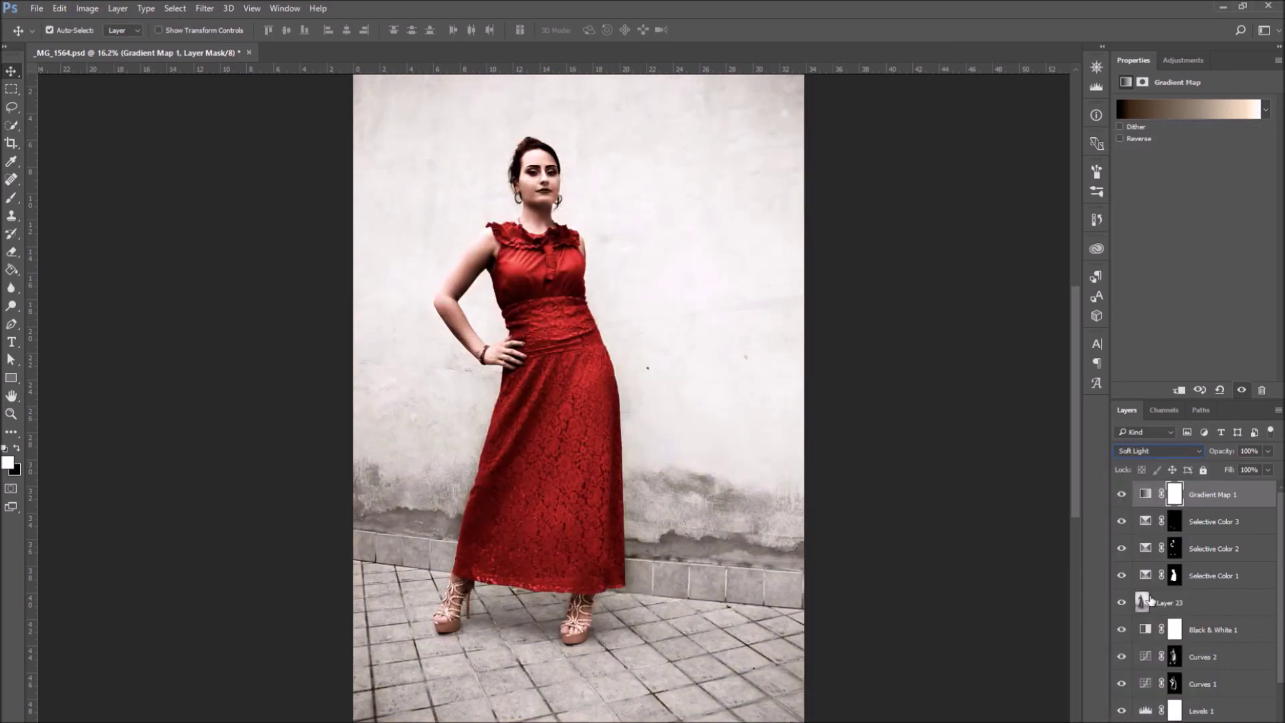
Step: Open the Gradient Editor and try the Blue-Selenium 1, Cyan-Sepia and Gold-Copper presets on the image
click(1188, 109)
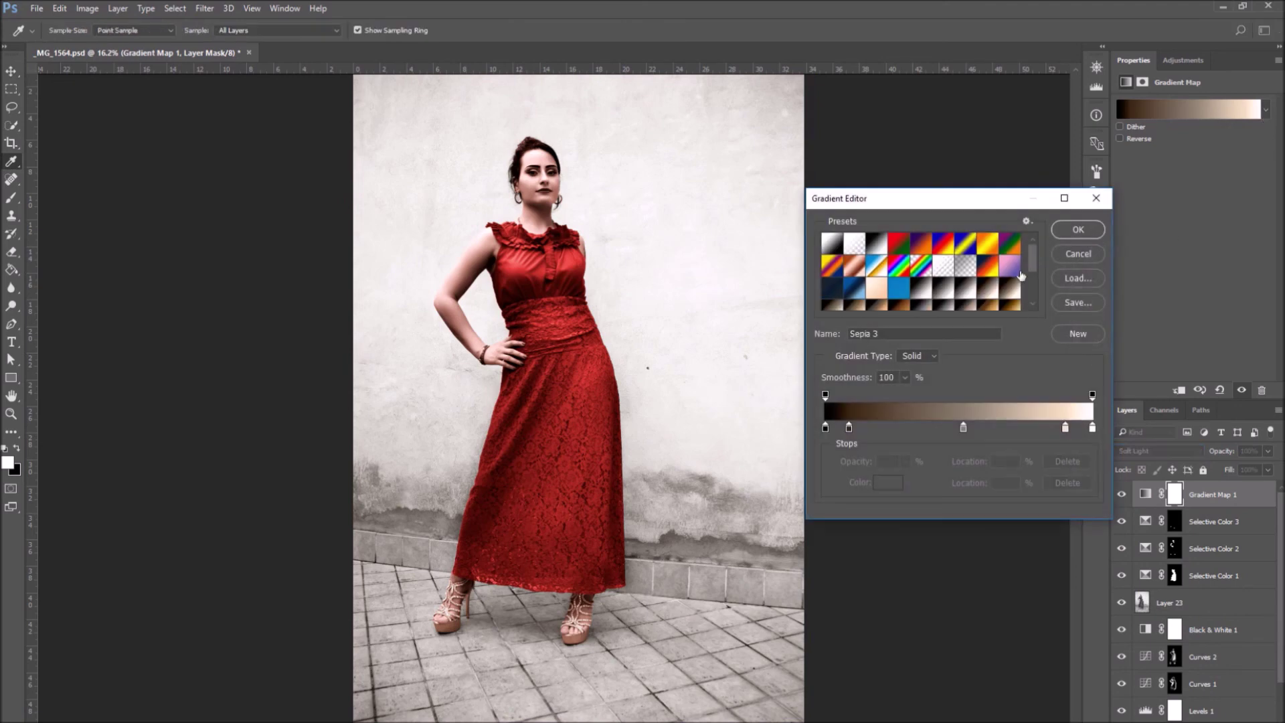
drag(1032, 248, 1034, 286)
click(943, 299)
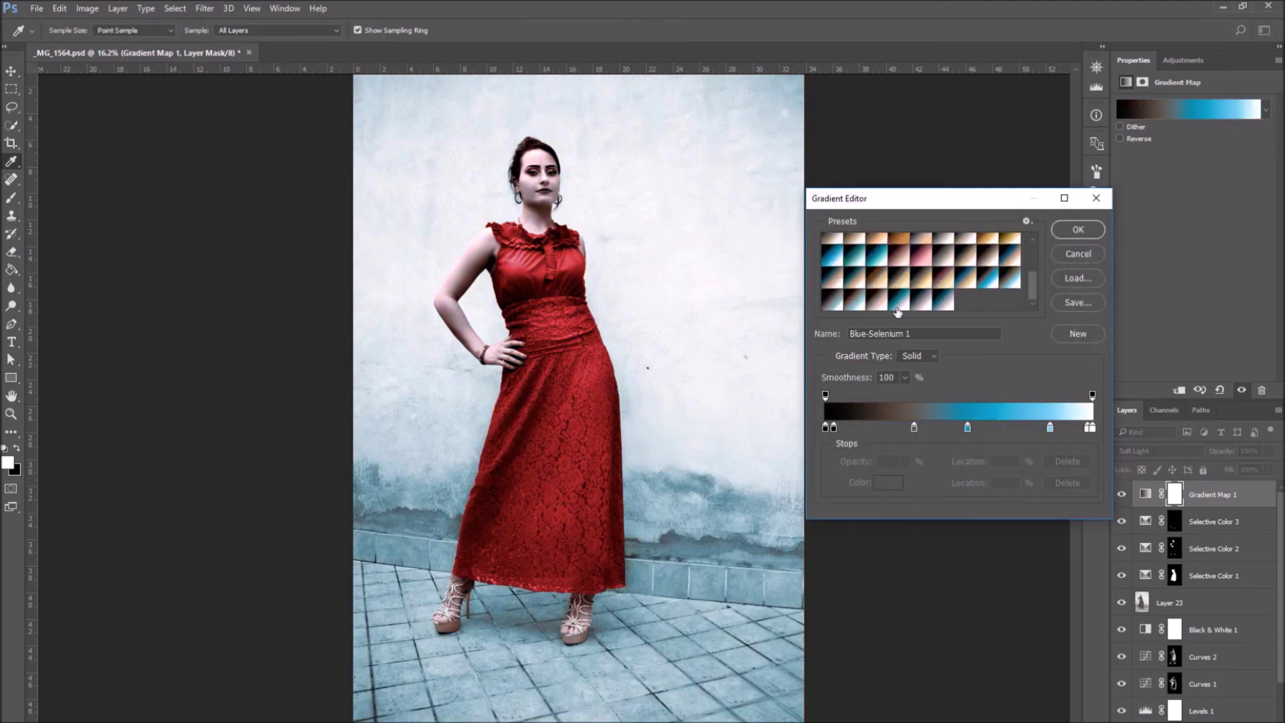
click(864, 296)
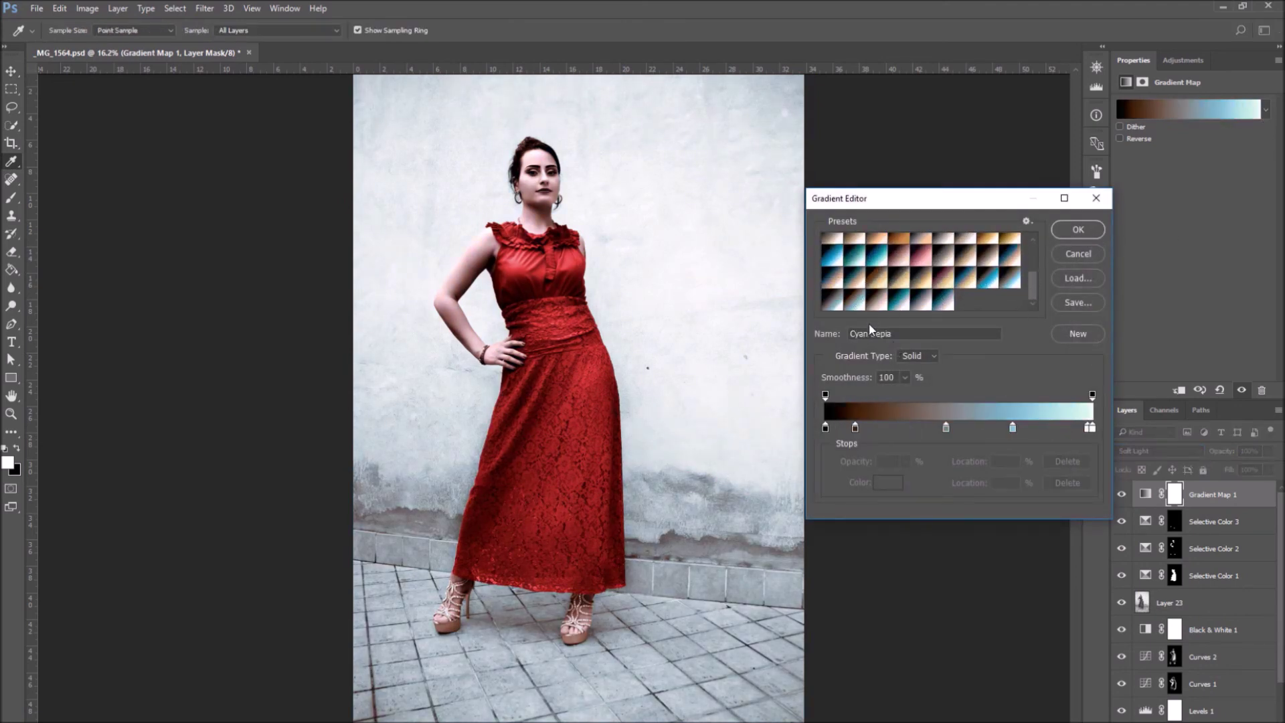
scroll(864, 301, up, 1)
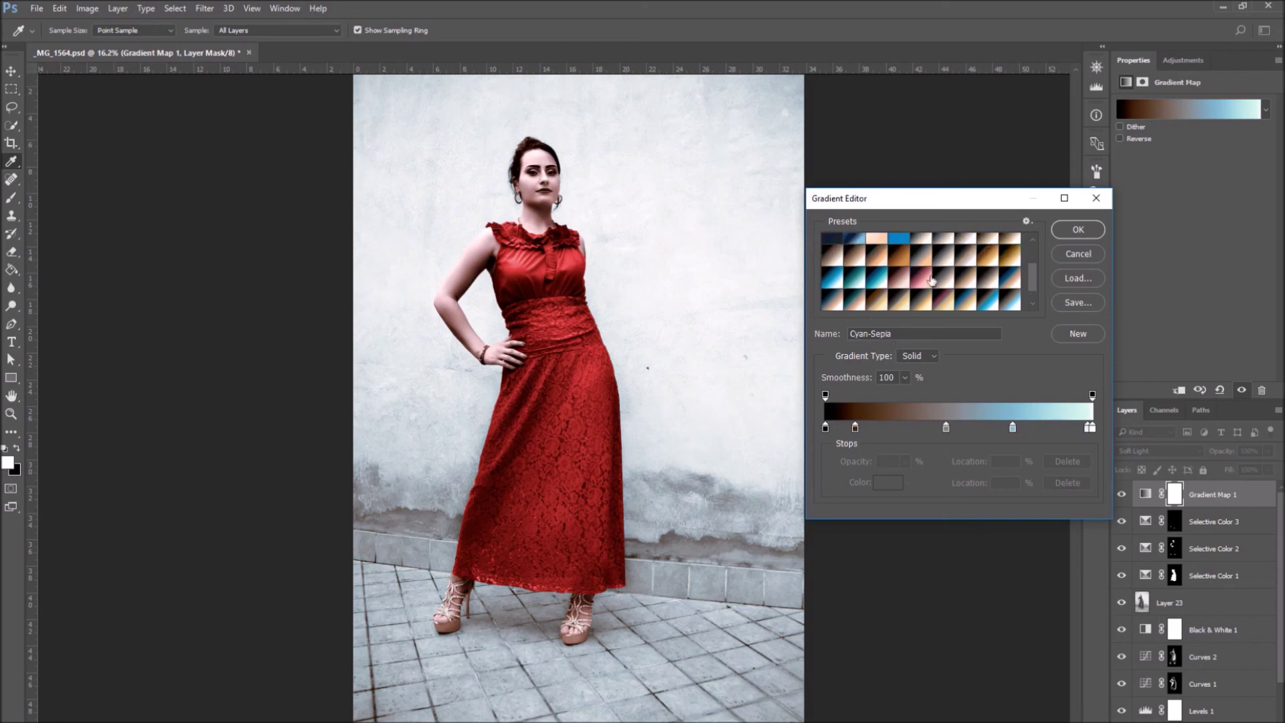
click(944, 305)
scroll(957, 298, up, 2)
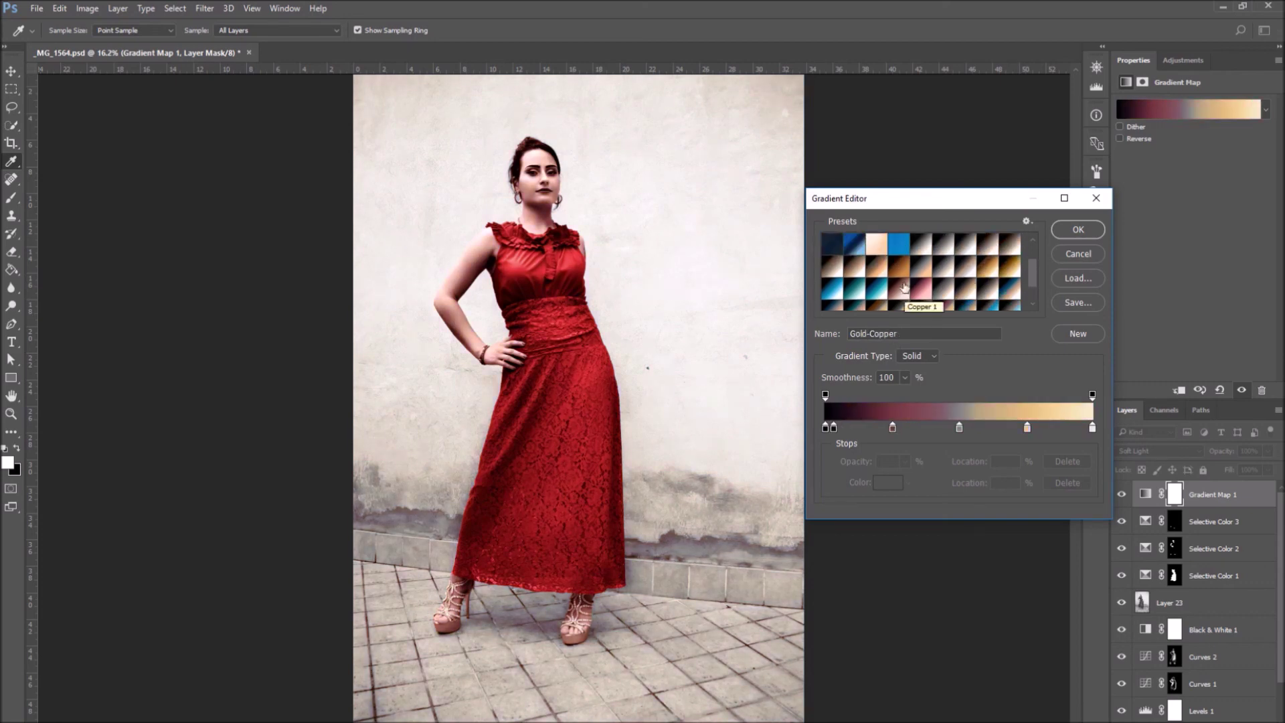
Step: Try further photographic toning presets on the image and compare them with Gold-Sepia
click(876, 304)
click(986, 256)
click(989, 277)
click(1009, 278)
click(1010, 301)
scroll(1010, 302, down, 1)
click(853, 301)
click(874, 301)
click(827, 306)
click(875, 303)
click(897, 303)
click(873, 302)
click(944, 299)
click(874, 302)
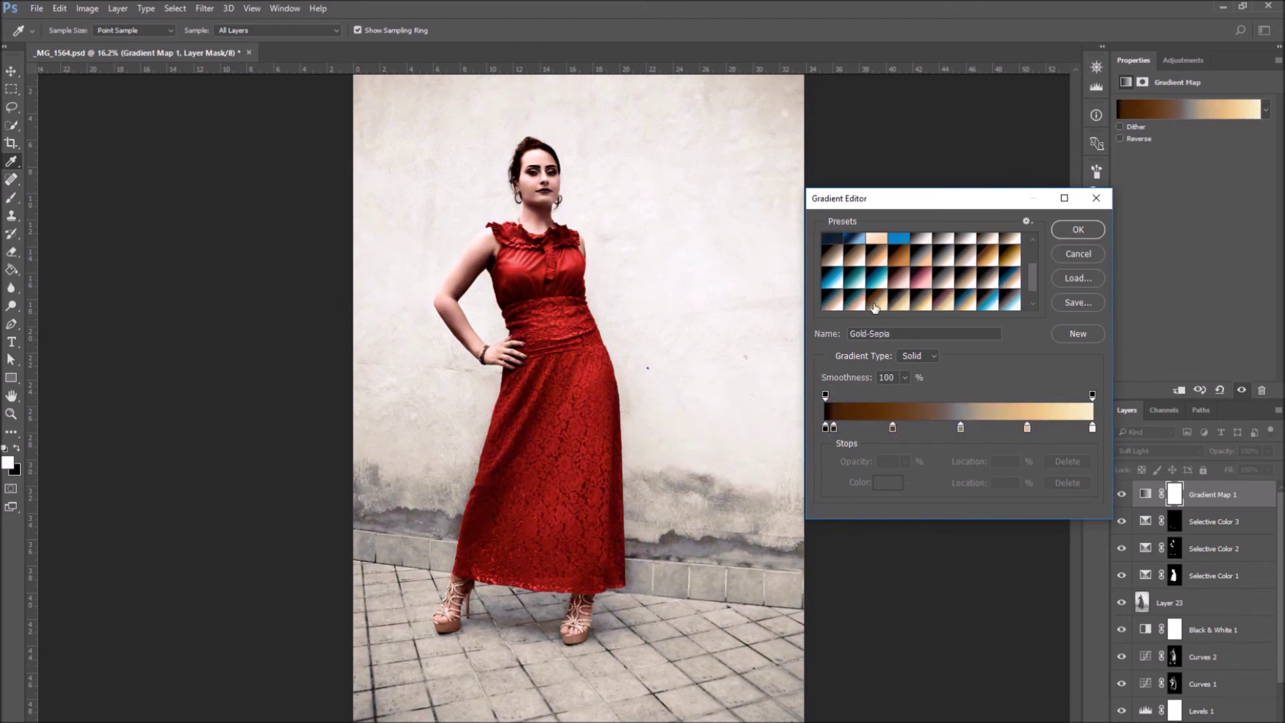
Step: Compare Gold-Sepia with its neighbouring presets and apply Gold-Sepia as the gradient map
click(943, 303)
scroll(944, 310, down, 1)
click(920, 281)
click(943, 281)
click(903, 282)
click(877, 283)
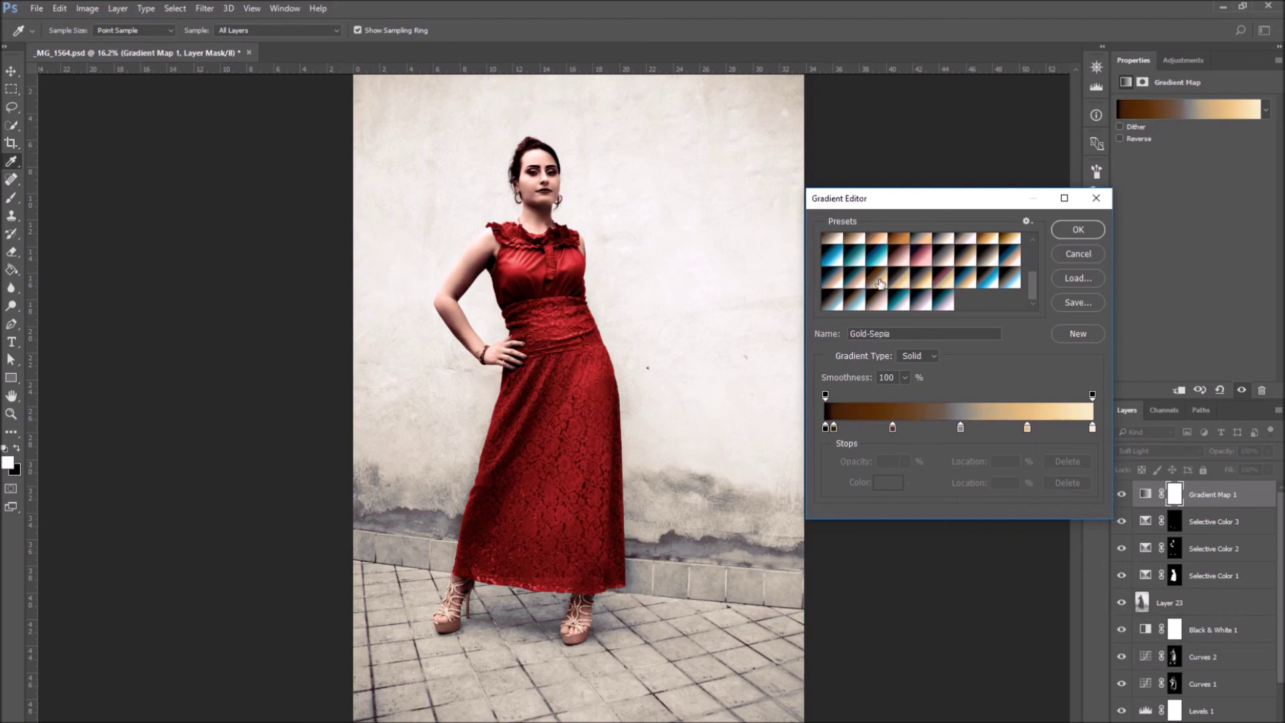
click(943, 281)
click(877, 281)
key(Return)
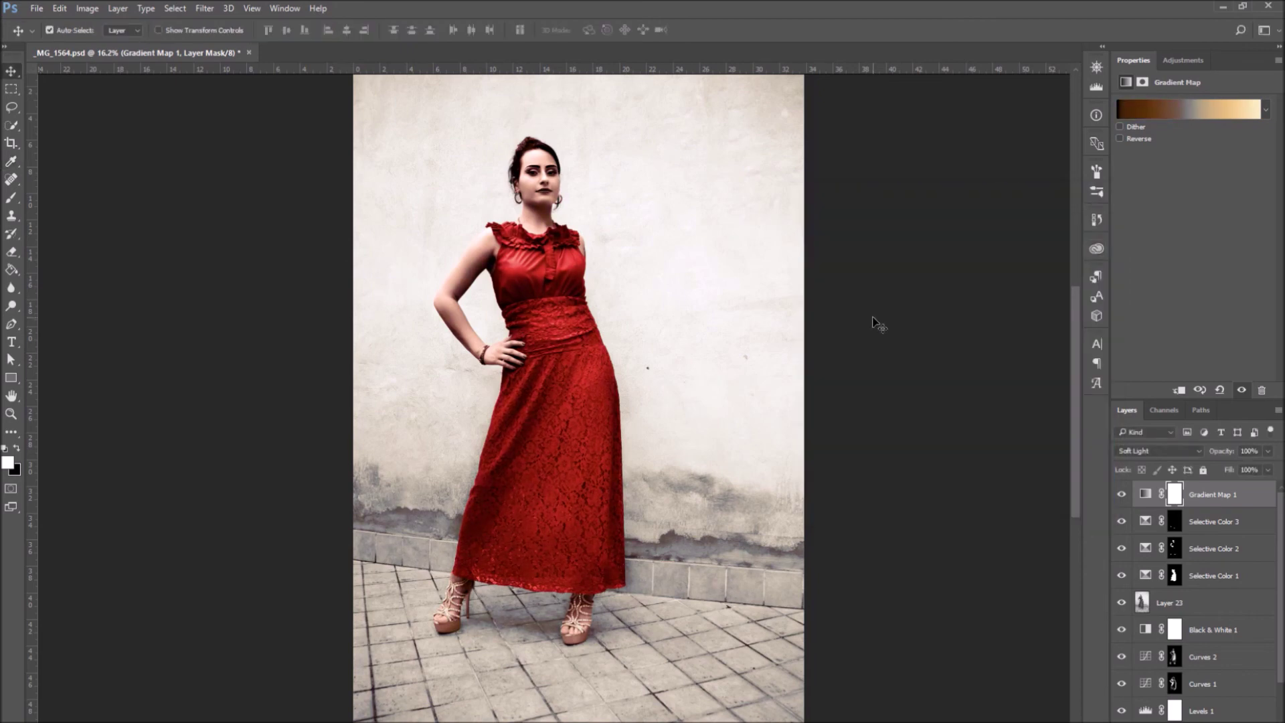
Step: Set the Gradient Map 1 layer to 60% opacity in Soft Light mode and toggle its visibility to compare the effect
drag(1267, 450, 1241, 472)
click(1174, 451)
click(1159, 551)
click(1157, 452)
click(1163, 595)
click(1121, 496)
click(1122, 496)
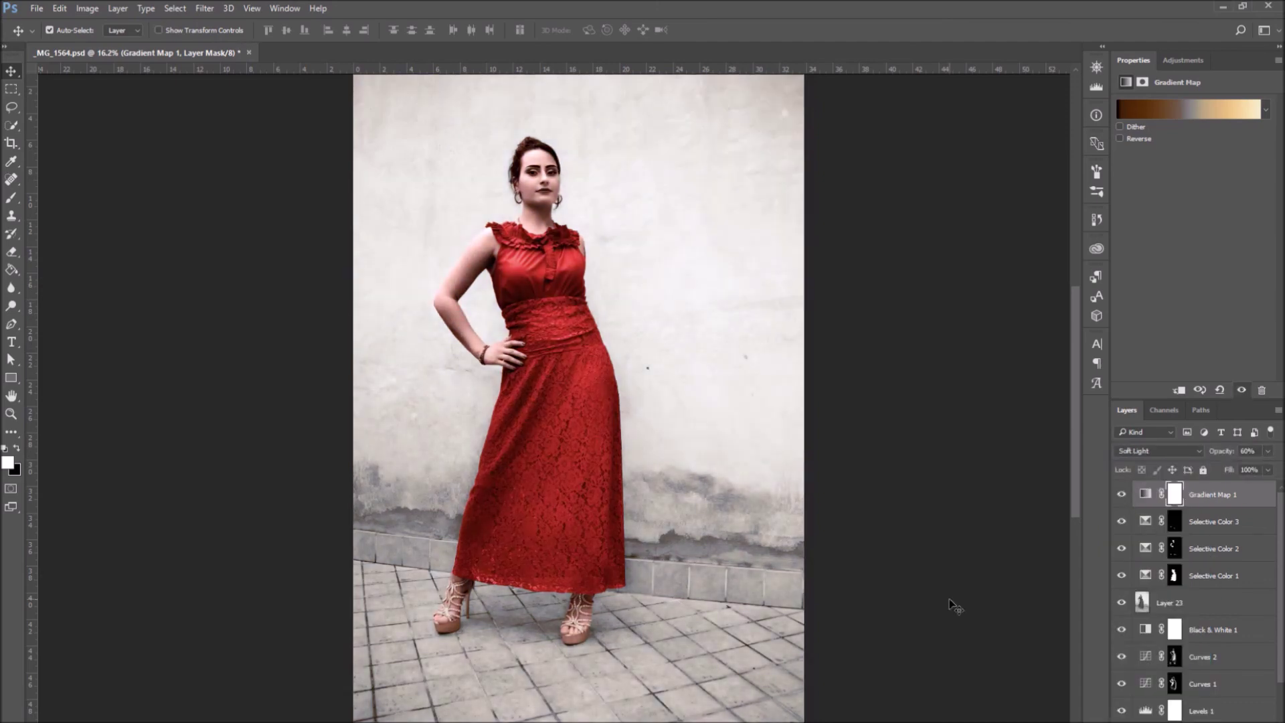